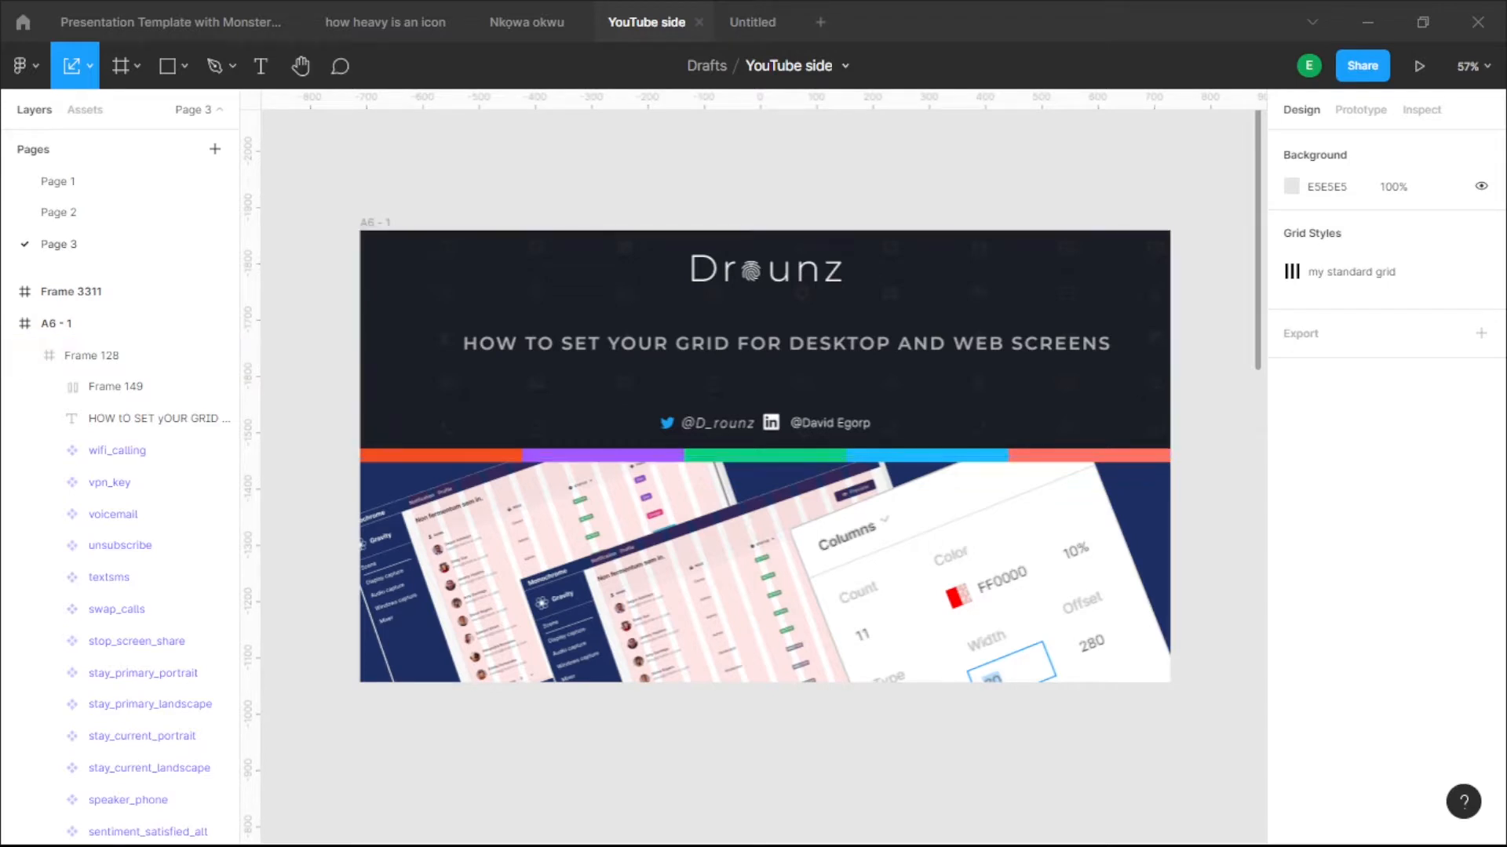
- Bring the blank 1433×834 Frame 3311 into view and select it
scroll(765, 455, "down", 1)
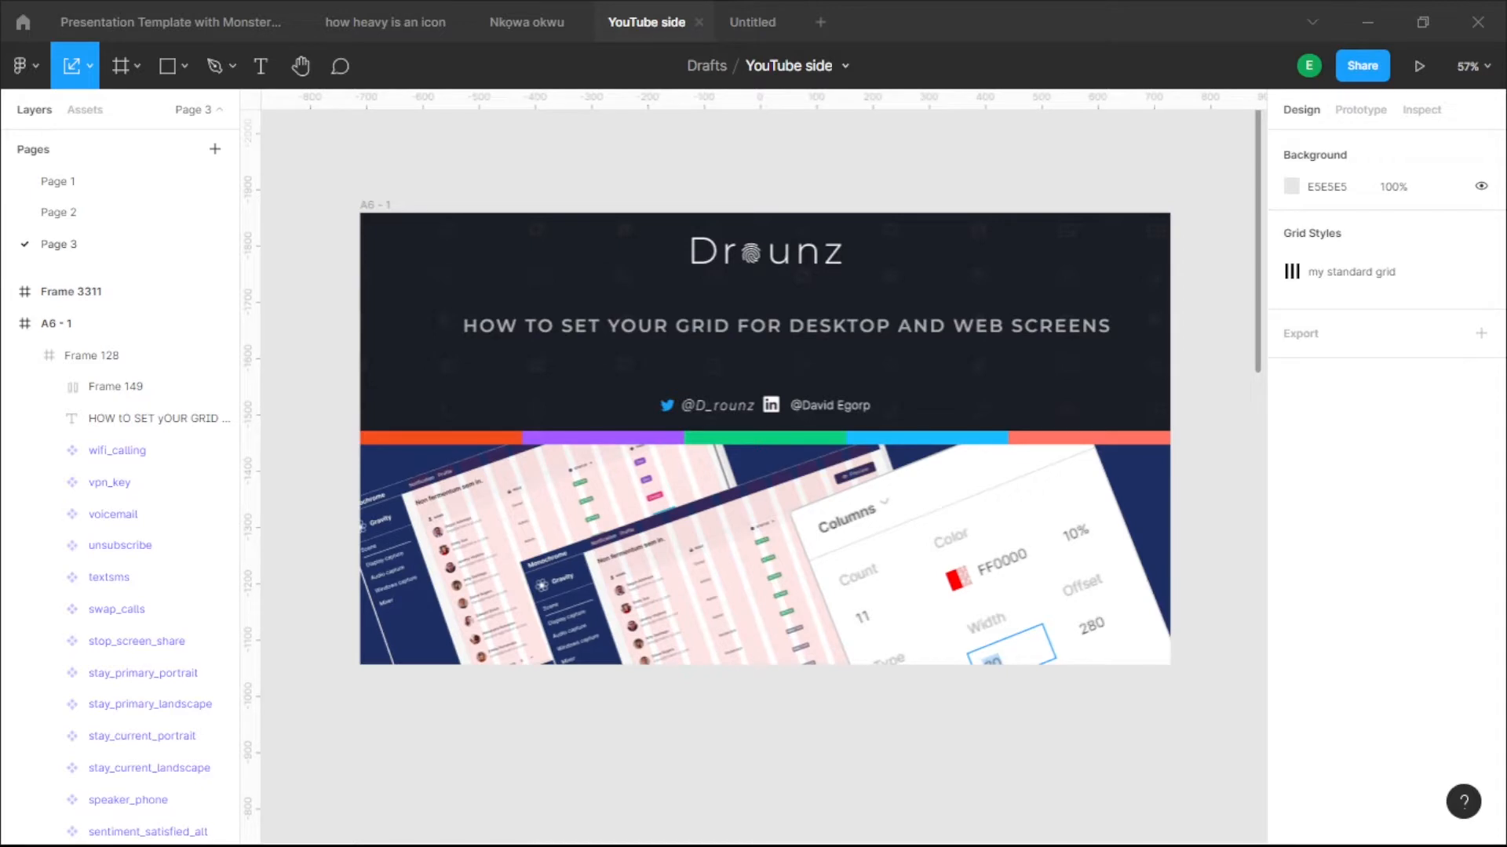
scroll(845, 183, "down", 10)
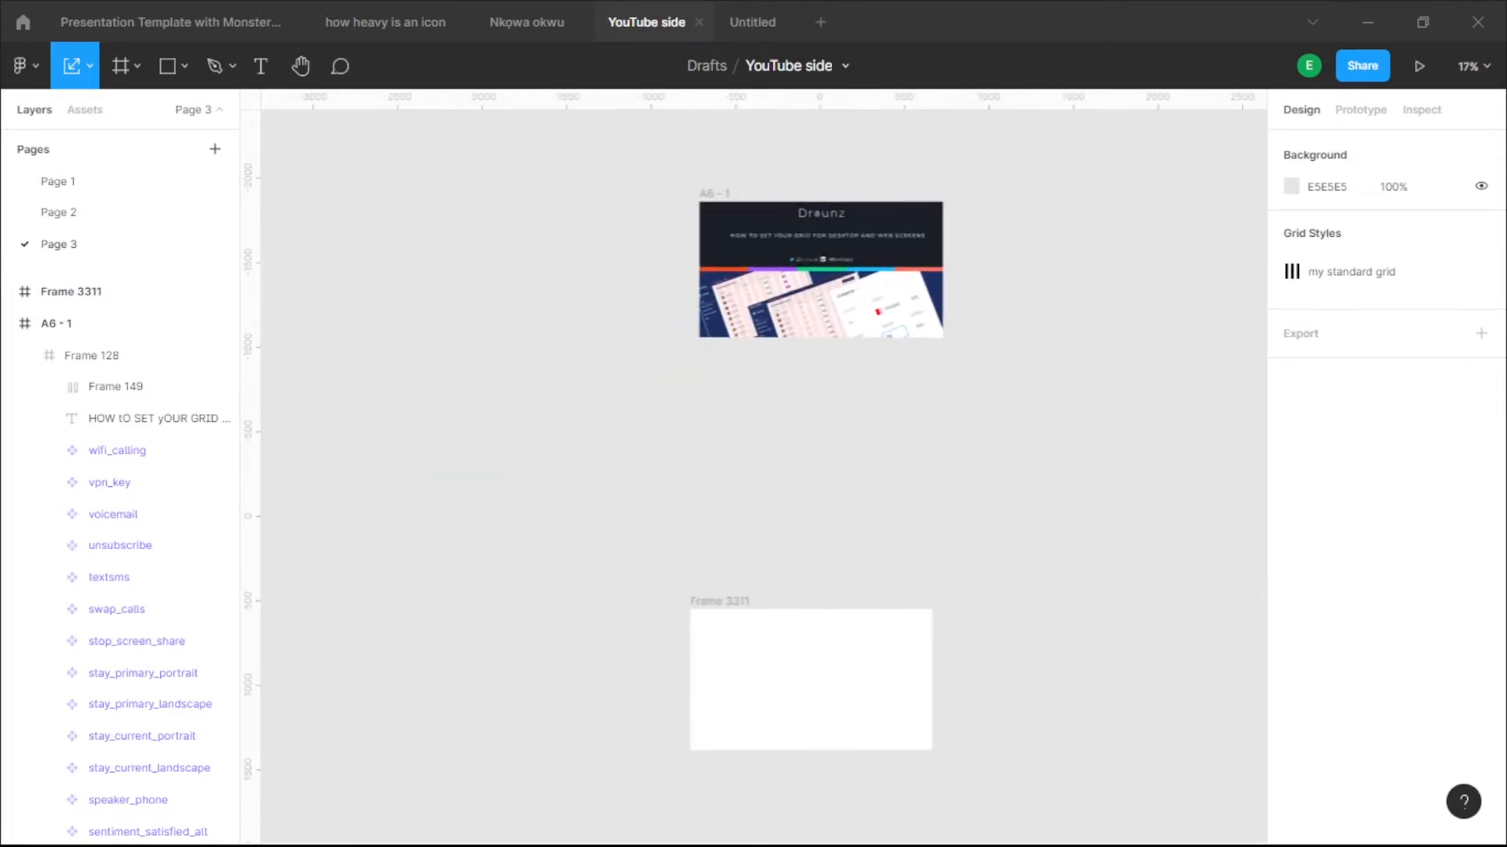
scroll(871, 433, "up", 5)
left_click_drag(787, 664, 781, 579)
scroll(751, 500, "up", 2)
left_click(755, 506)
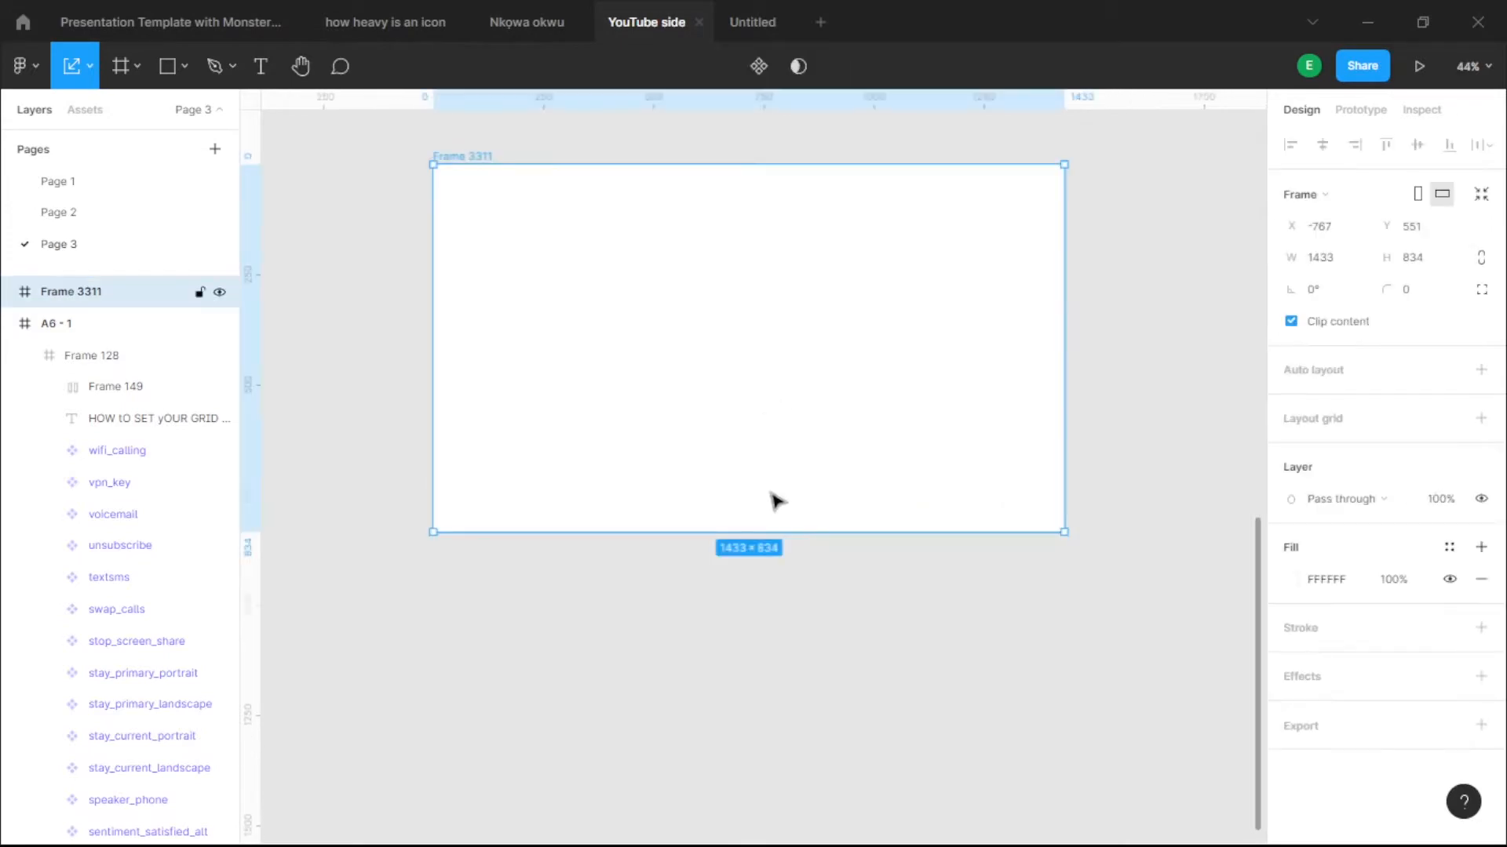
scroll(777, 502, "down", 3)
left_click(800, 620)
left_click(649, 363)
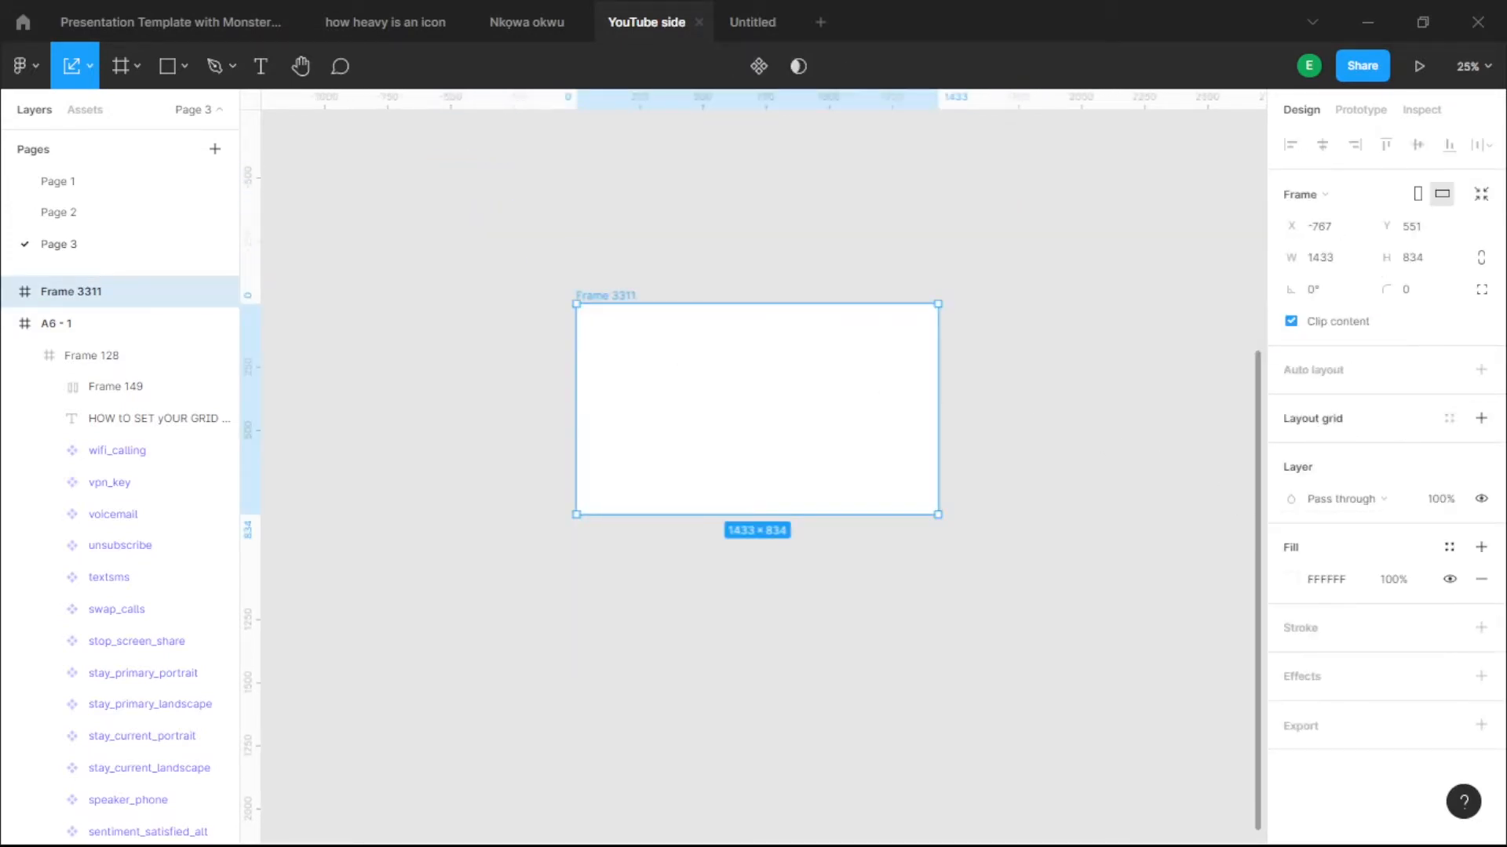
- Add a red 11-column stretch layout grid with 20 px gutters to Frame 3311
left_click(1480, 420)
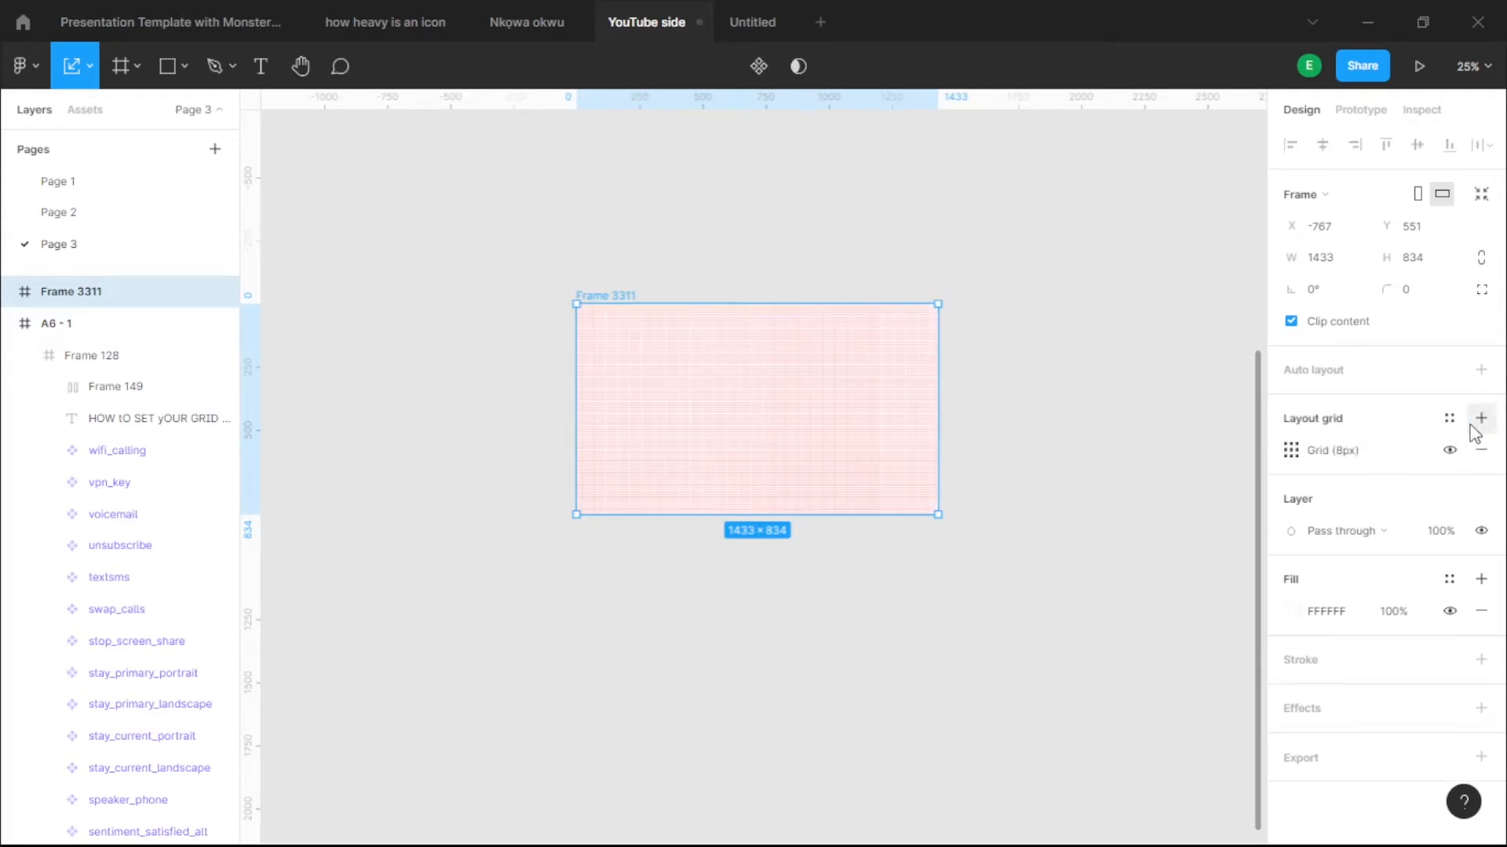
left_click(1290, 450)
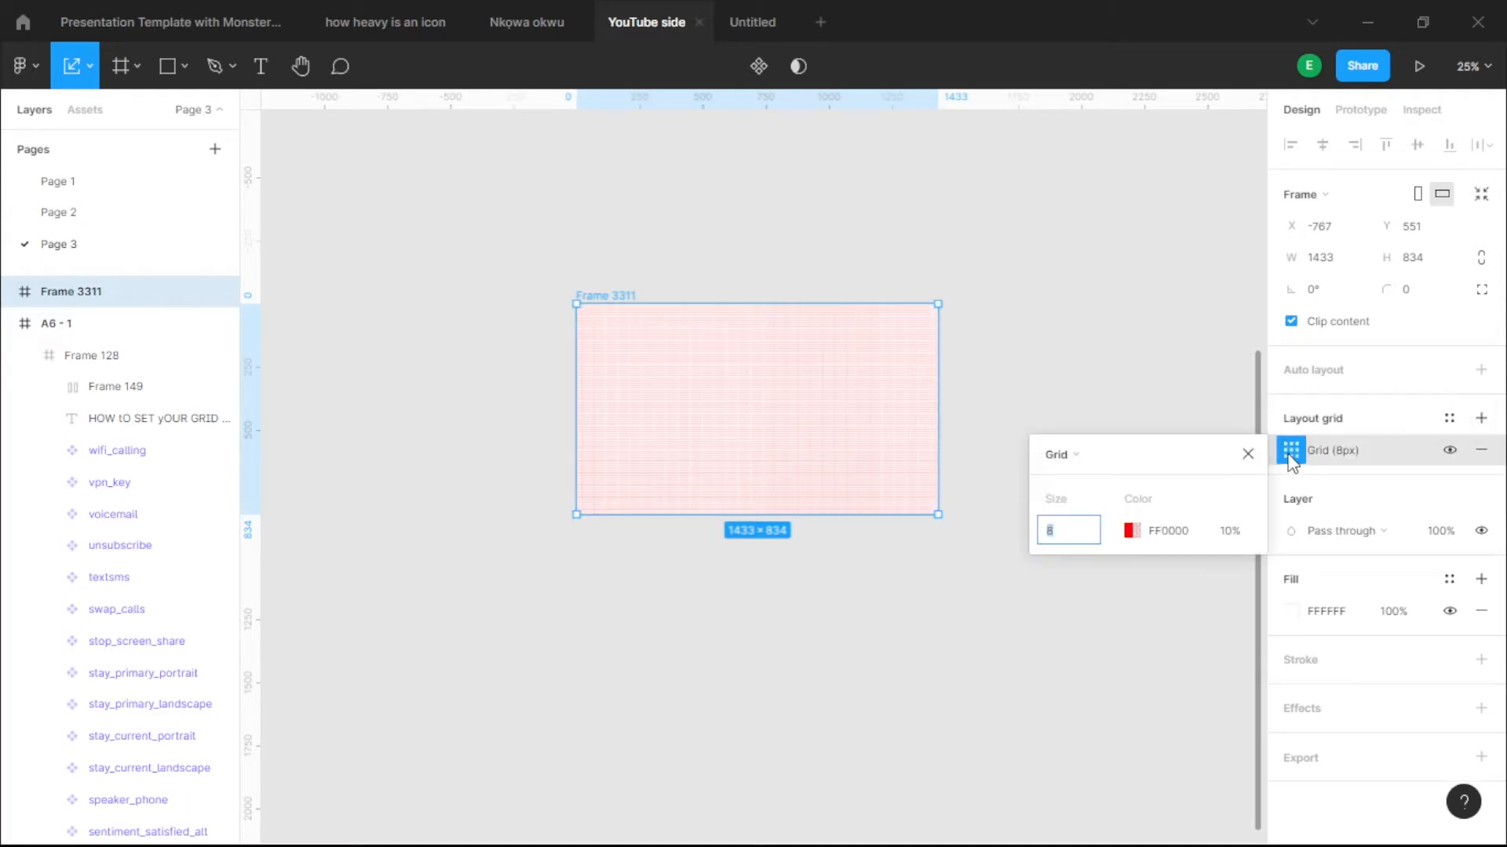
left_click(1091, 460)
left_click(1093, 473)
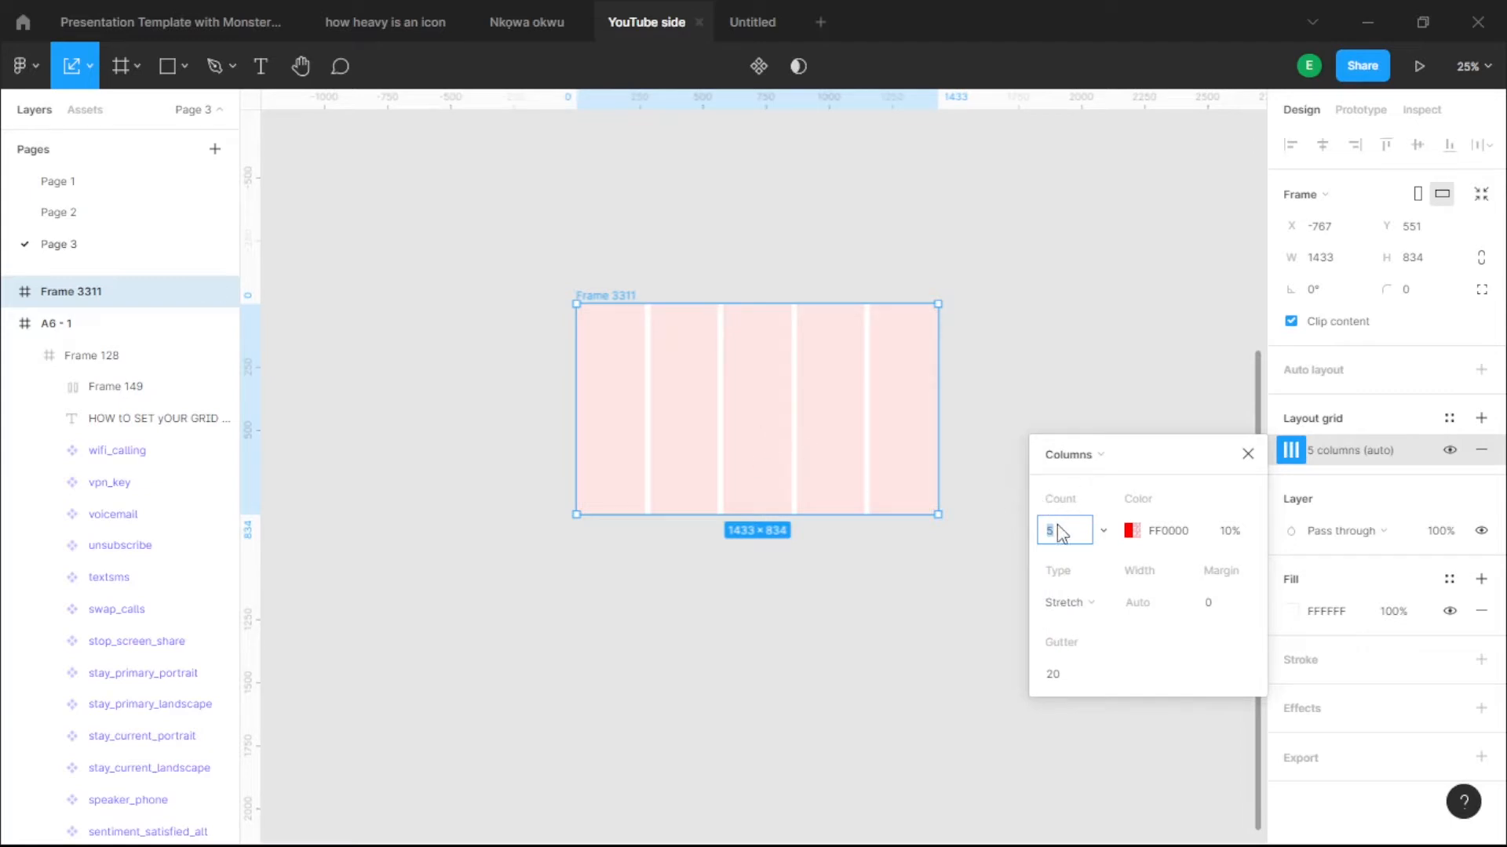
key("Return")
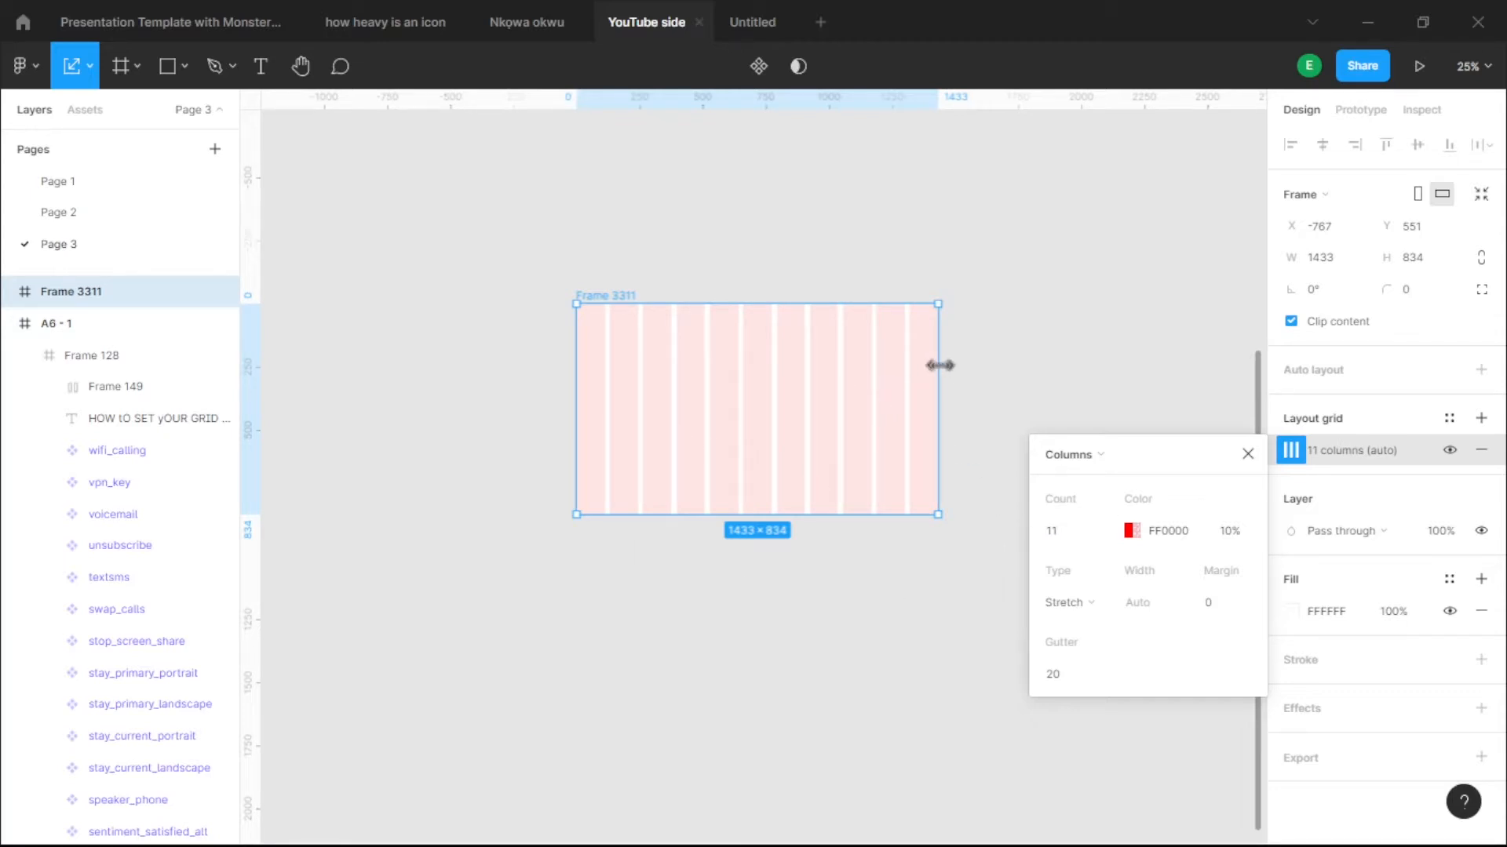
left_click(977, 348)
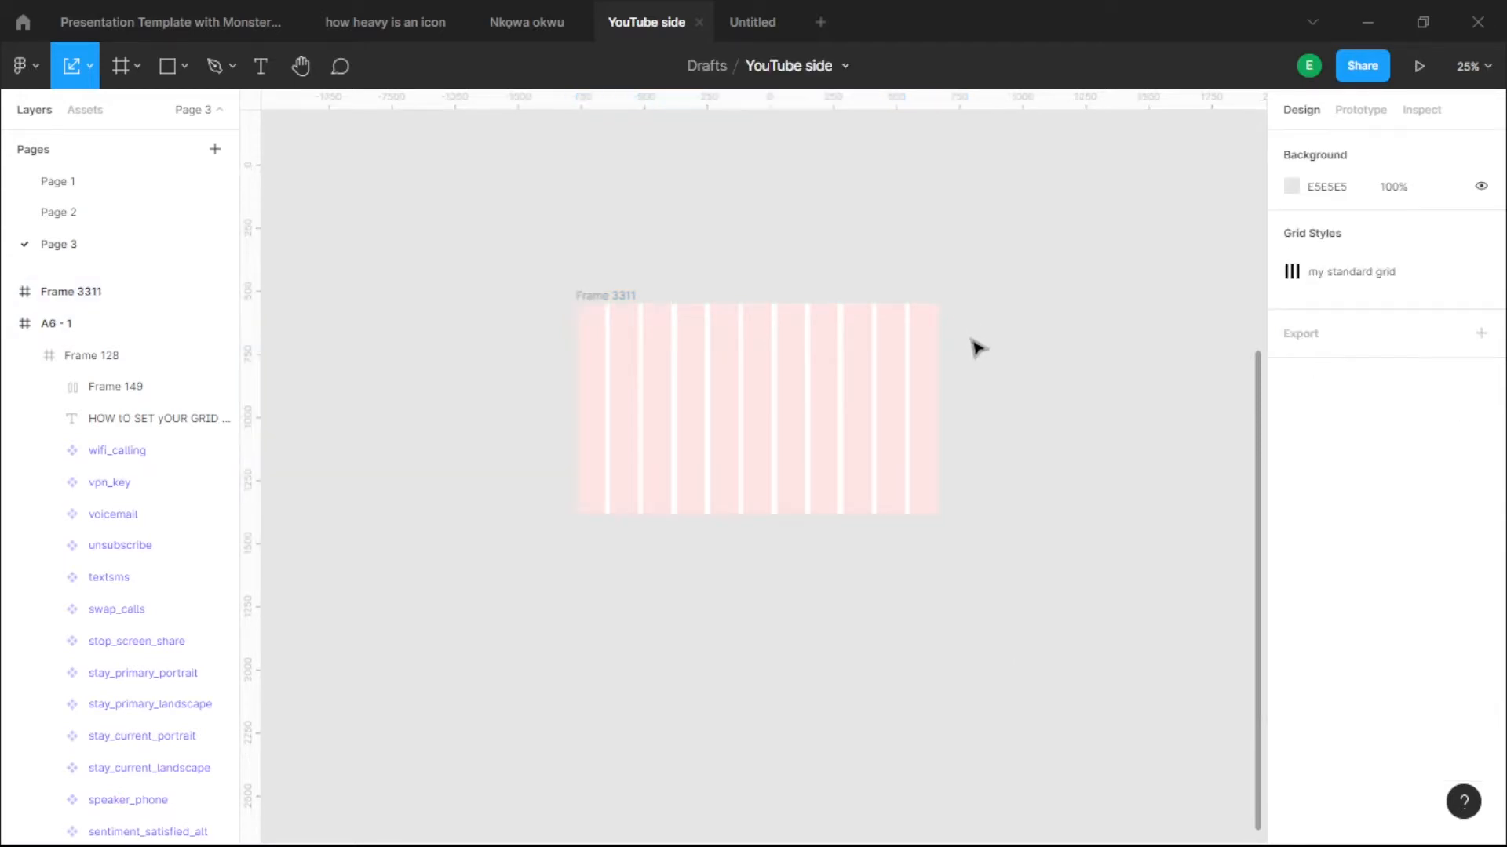
- Draw a new frame below Frame 3311 and fill it dark grey 3E3C3C
left_click(730, 423)
left_click(717, 667)
key("f")
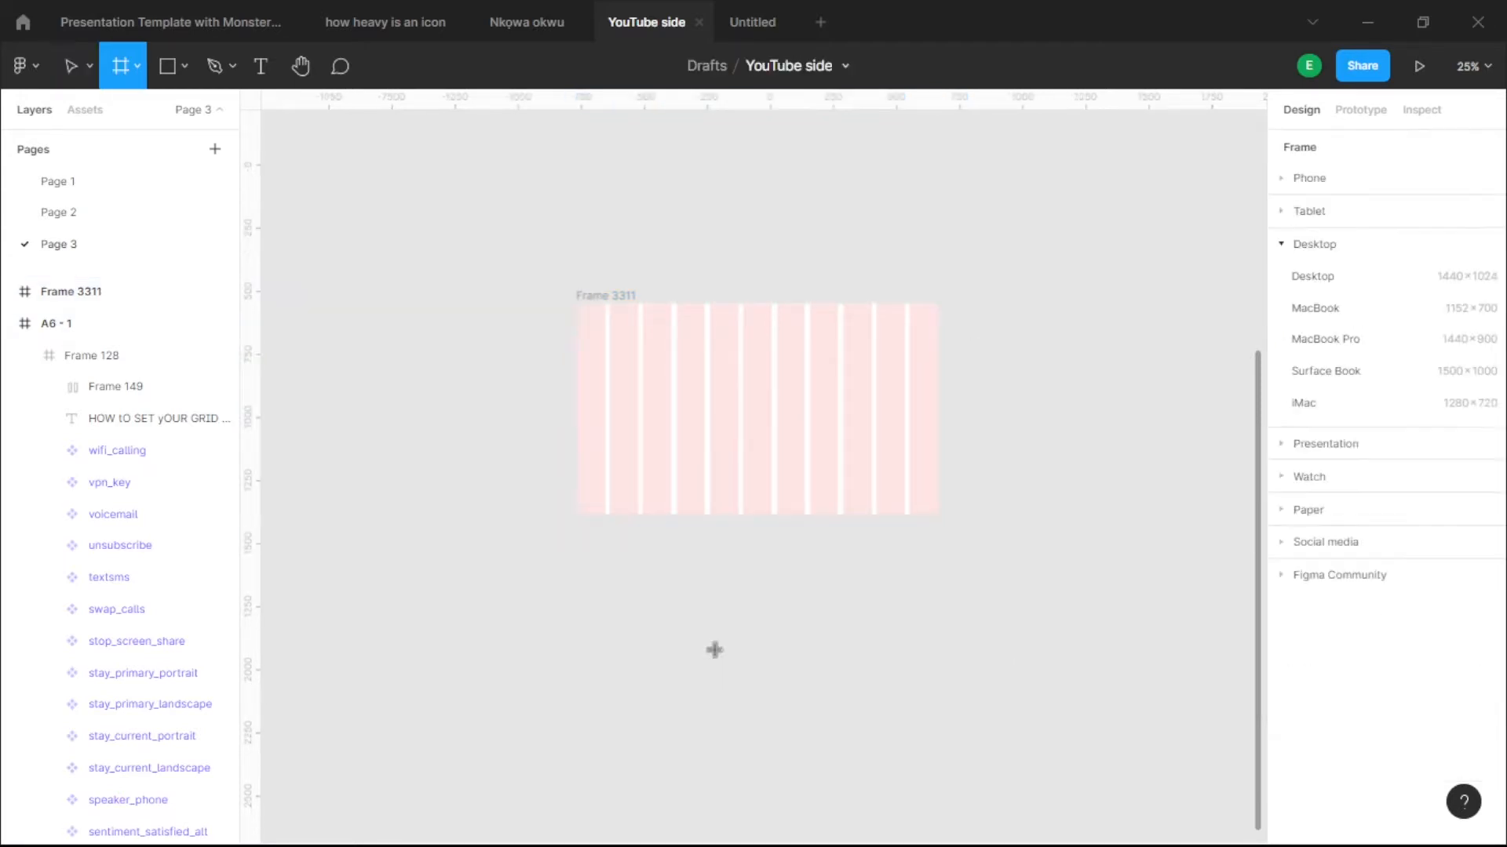
left_click_drag(714, 650, 753, 680)
scroll(753, 667, "up", 5)
left_click(1291, 579)
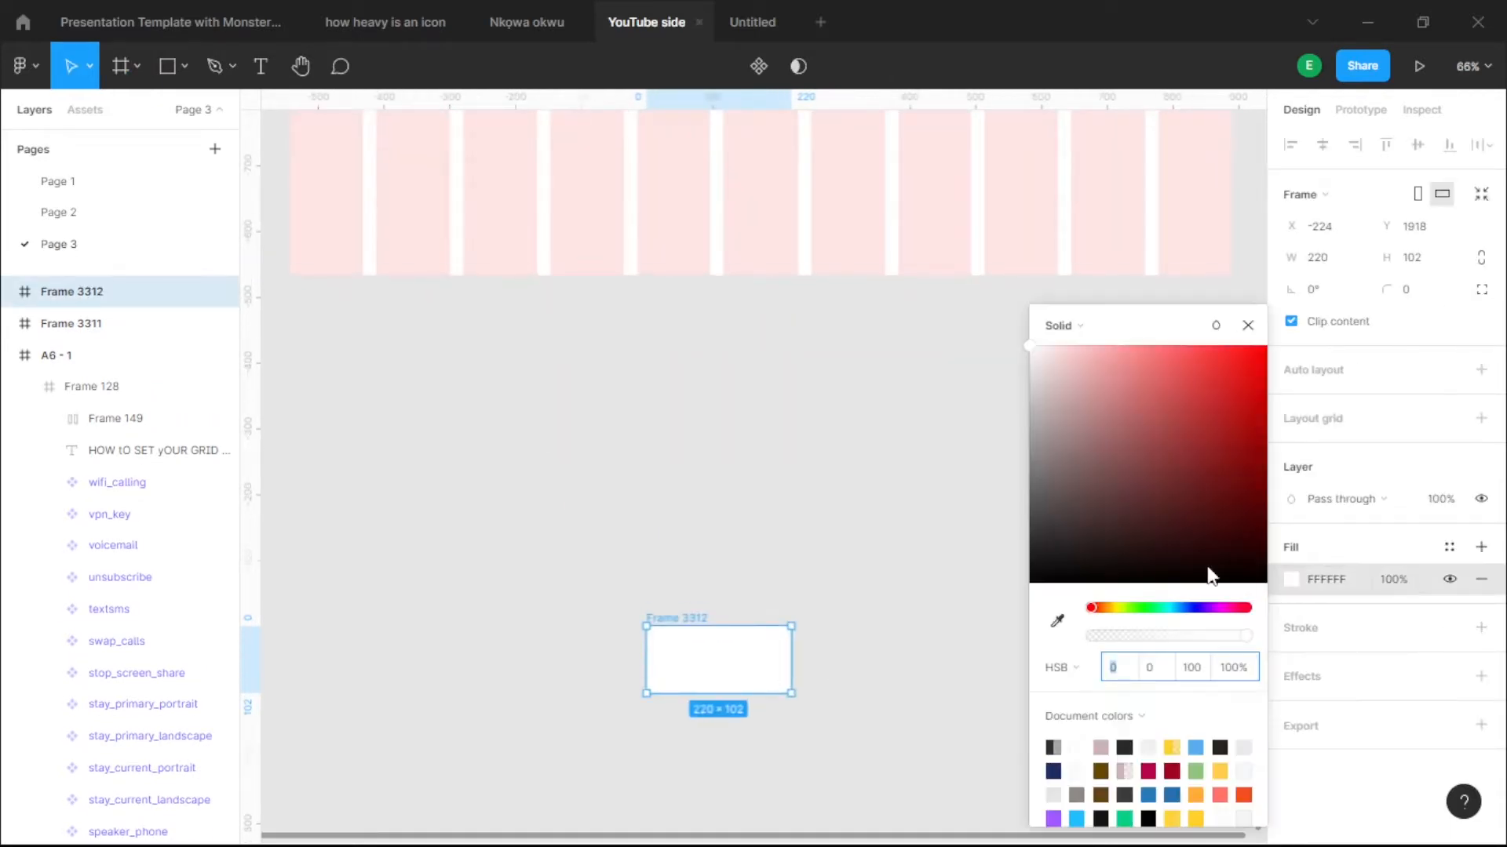
left_click(1033, 529)
- Make the dark box 69 px tall and move it into Frame 3311's top right at X 1165, Y 202
scroll(773, 547, "down", 5)
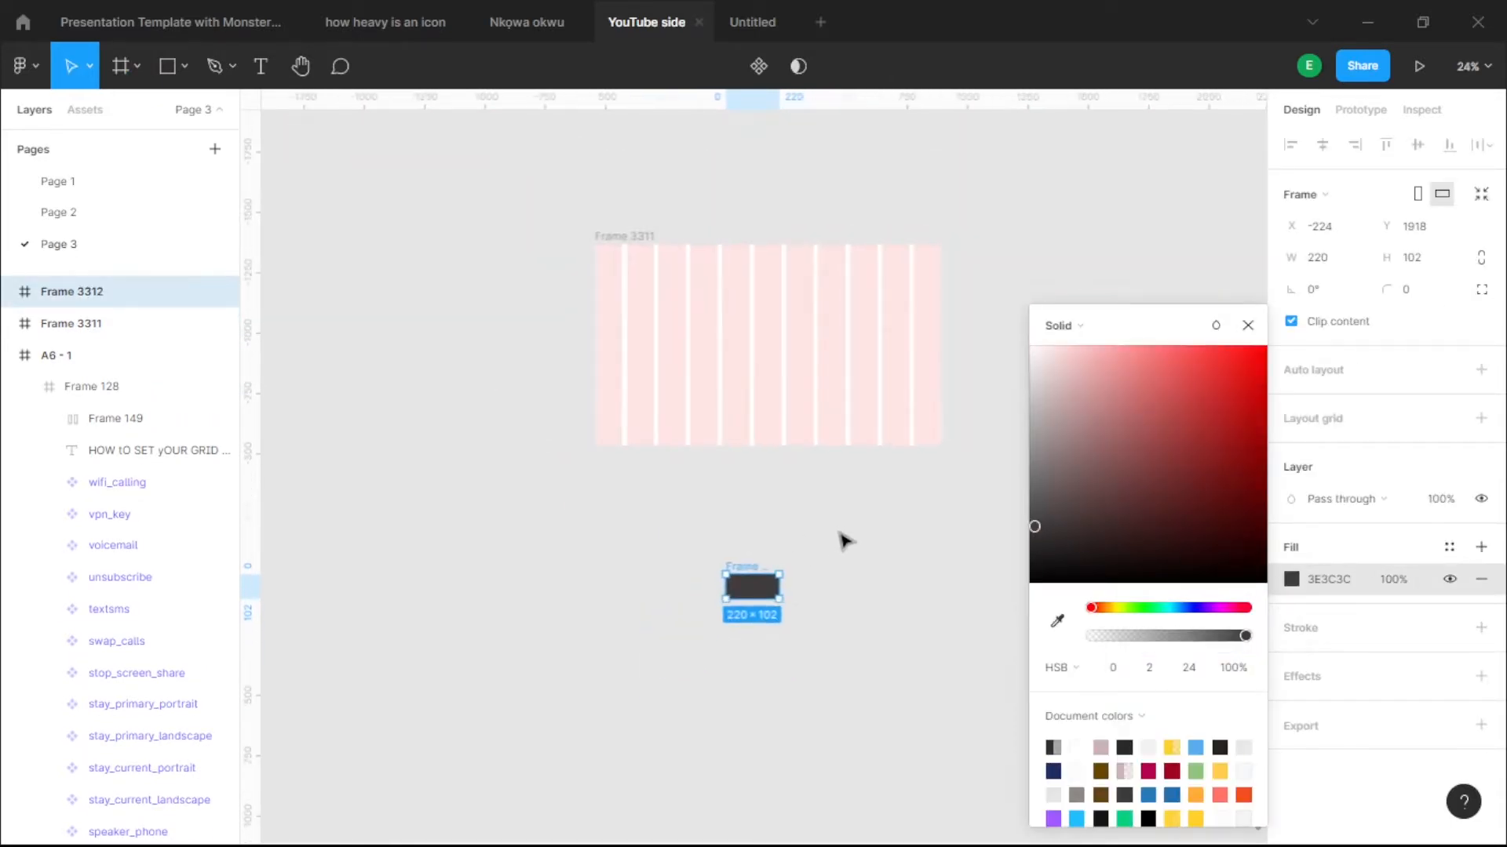
scroll(790, 639, "up", 3)
left_click_drag(721, 650, 869, 481)
scroll(824, 353, "up", 3)
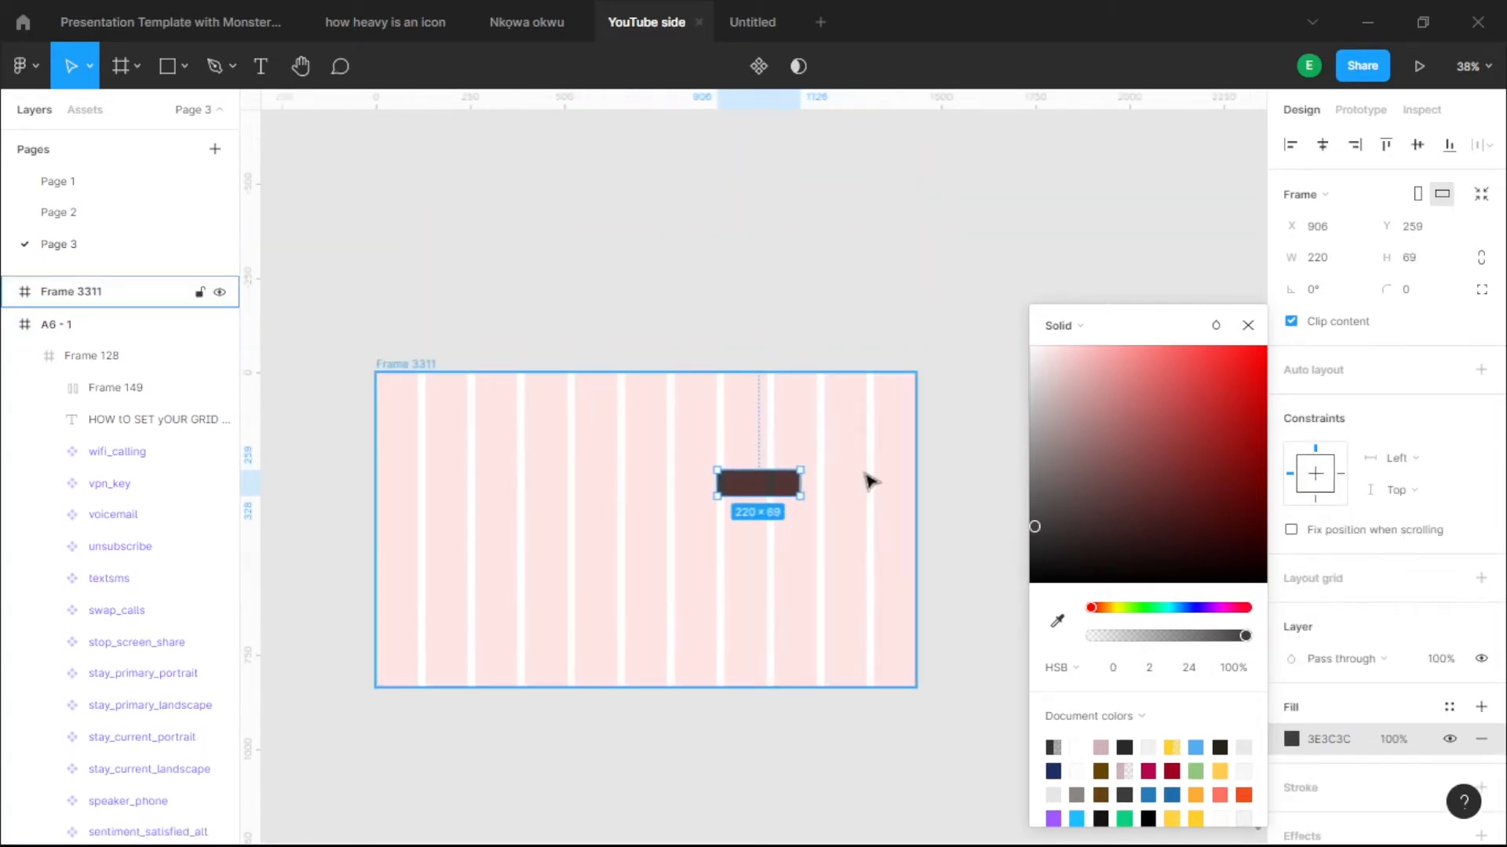
scroll(869, 480, "up", 5)
left_click_drag(696, 505, 884, 455)
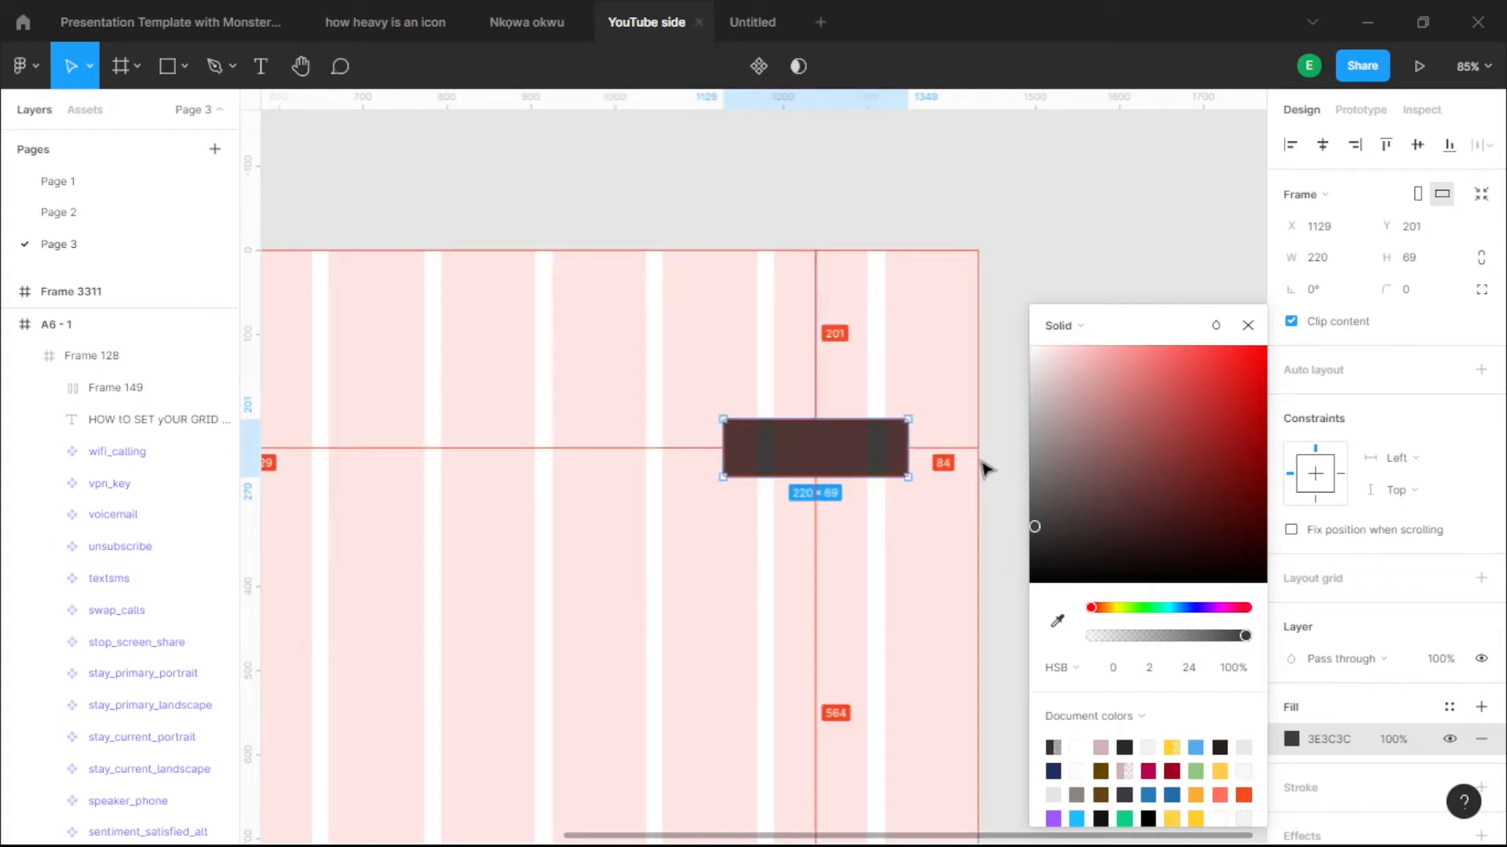
key("Down")
key("Right")
key("Right")
key("Right")
key("Right")
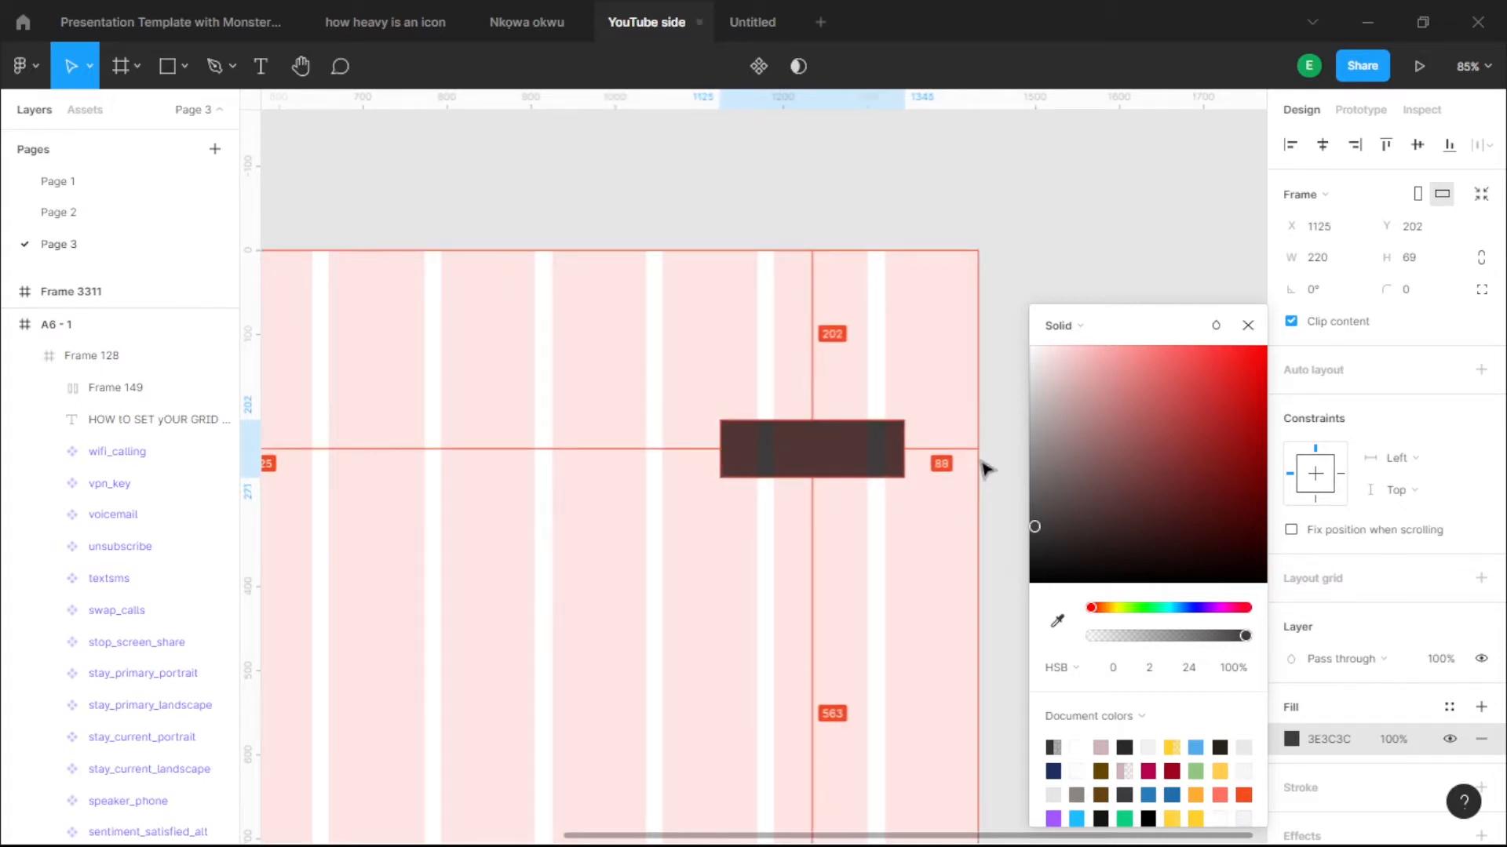
key("Right")
key("Right")
key("Right")
key("Right")
key("Right")
key("Right")
key("Right")
key("Right")
key("Right")
key("Right")
key("Right")
key("Right")
key("Right")
key("Right")
key("Right")
key("Right")
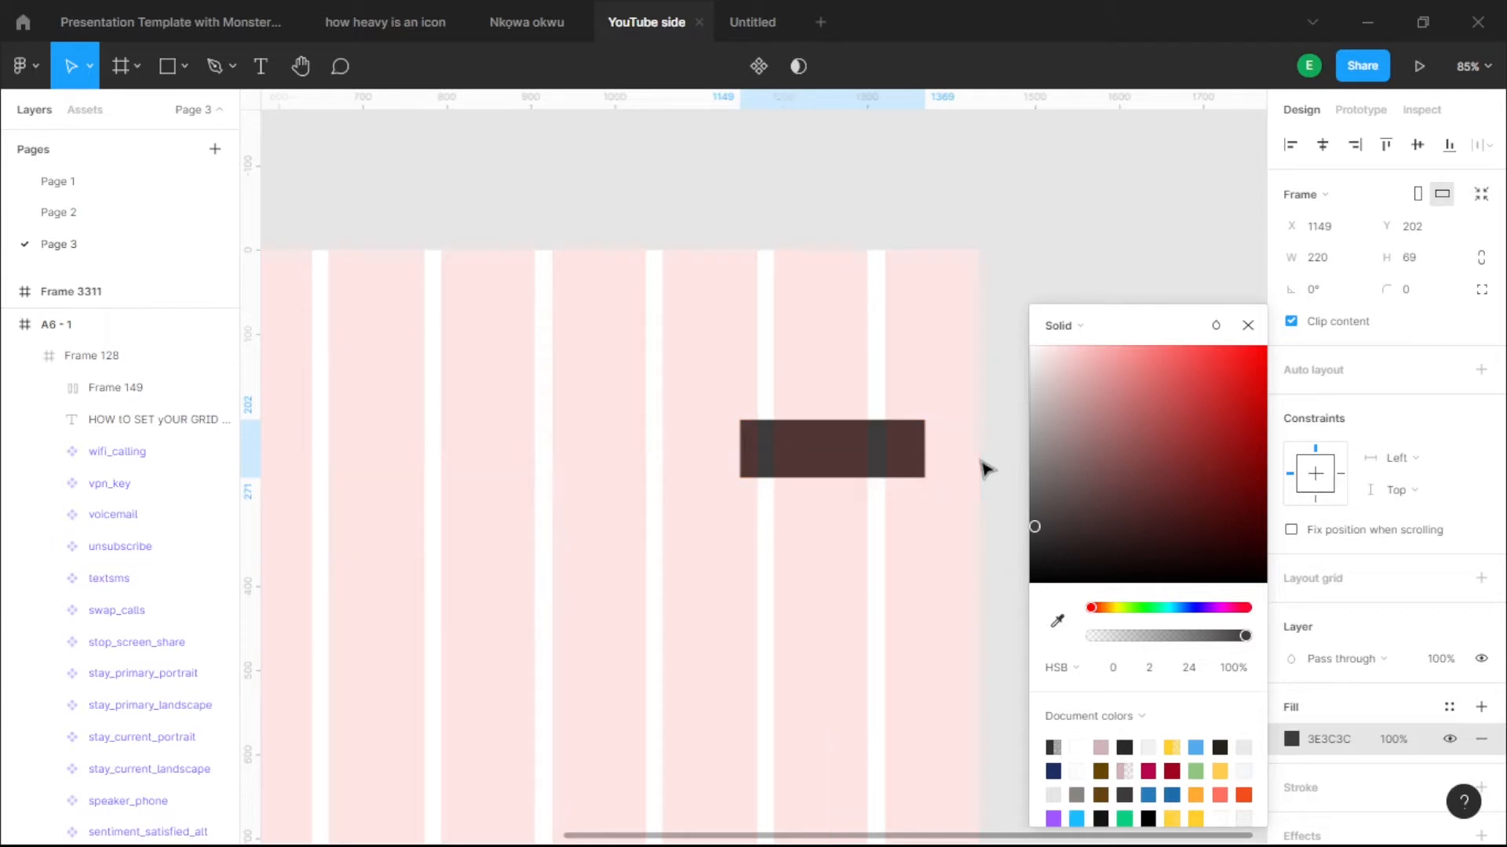
key("alt")
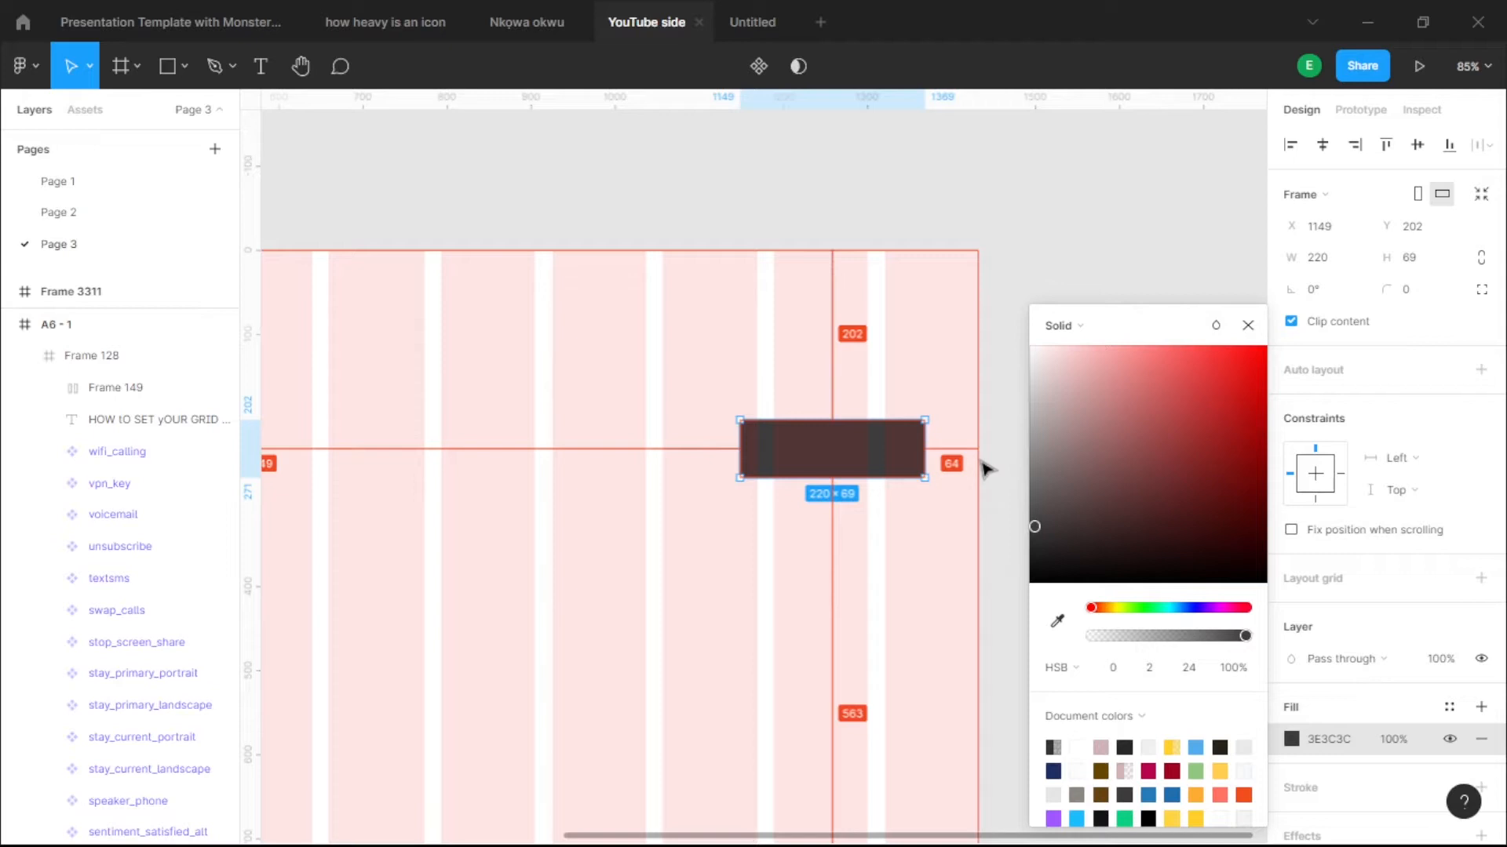
key("Right")
key("Right")
key("Right")
key("Right")
key("Right")
key("Right")
key("Right")
key("Right")
key("Right")
key("Right")
key("Right")
key("Right")
key("Right")
key("Right")
key("Right")
key("Right")
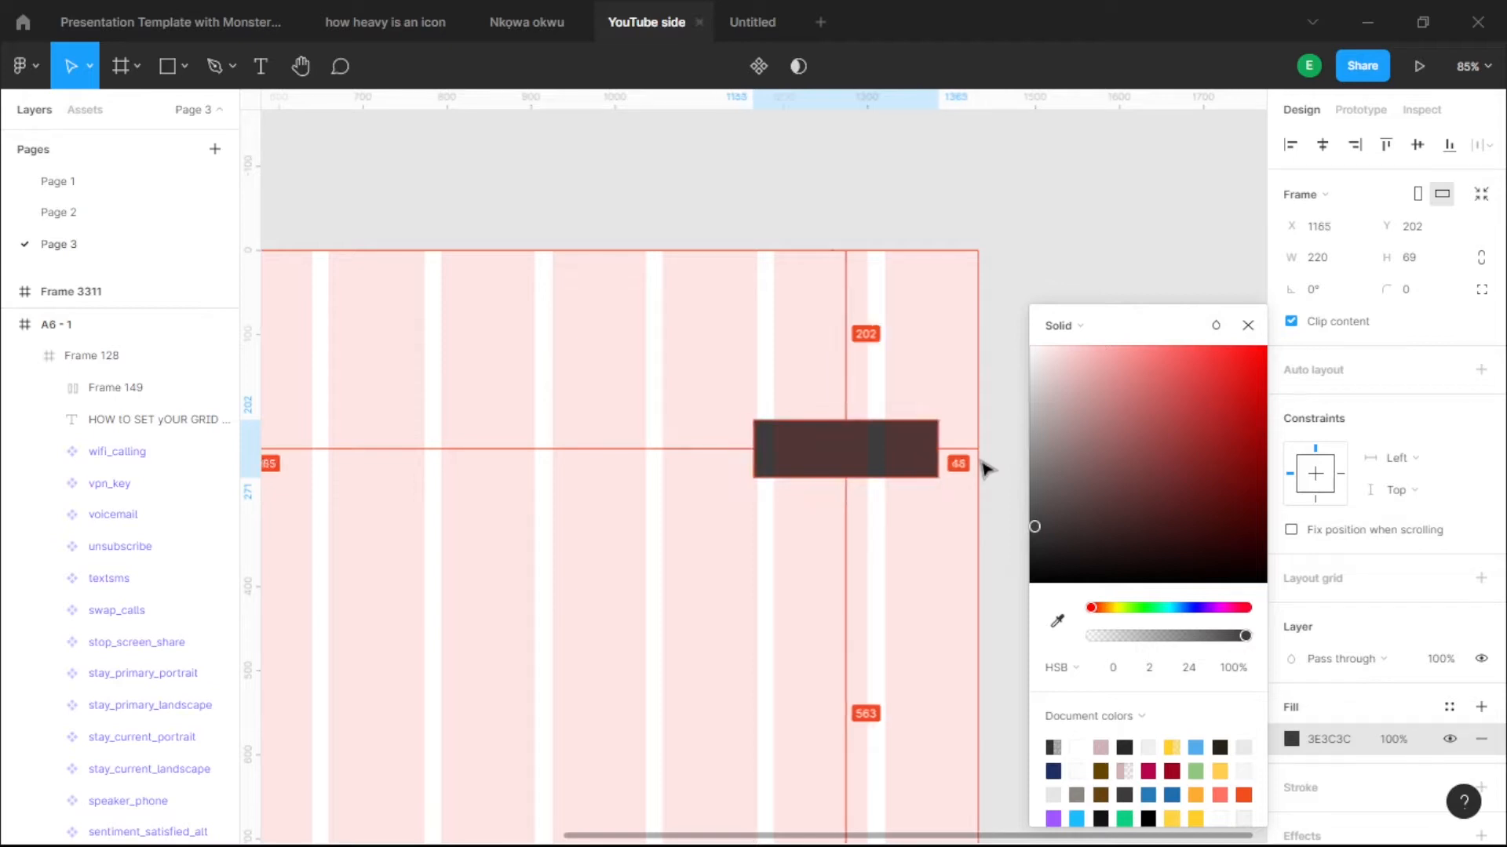
- Nudge the dark box right to X 1173, leaving 40 px to the frame's right edge
key("Right")
key("Right")
key("Right")
key("Right")
key("Right")
key("Right")
key("Right")
key("Right")
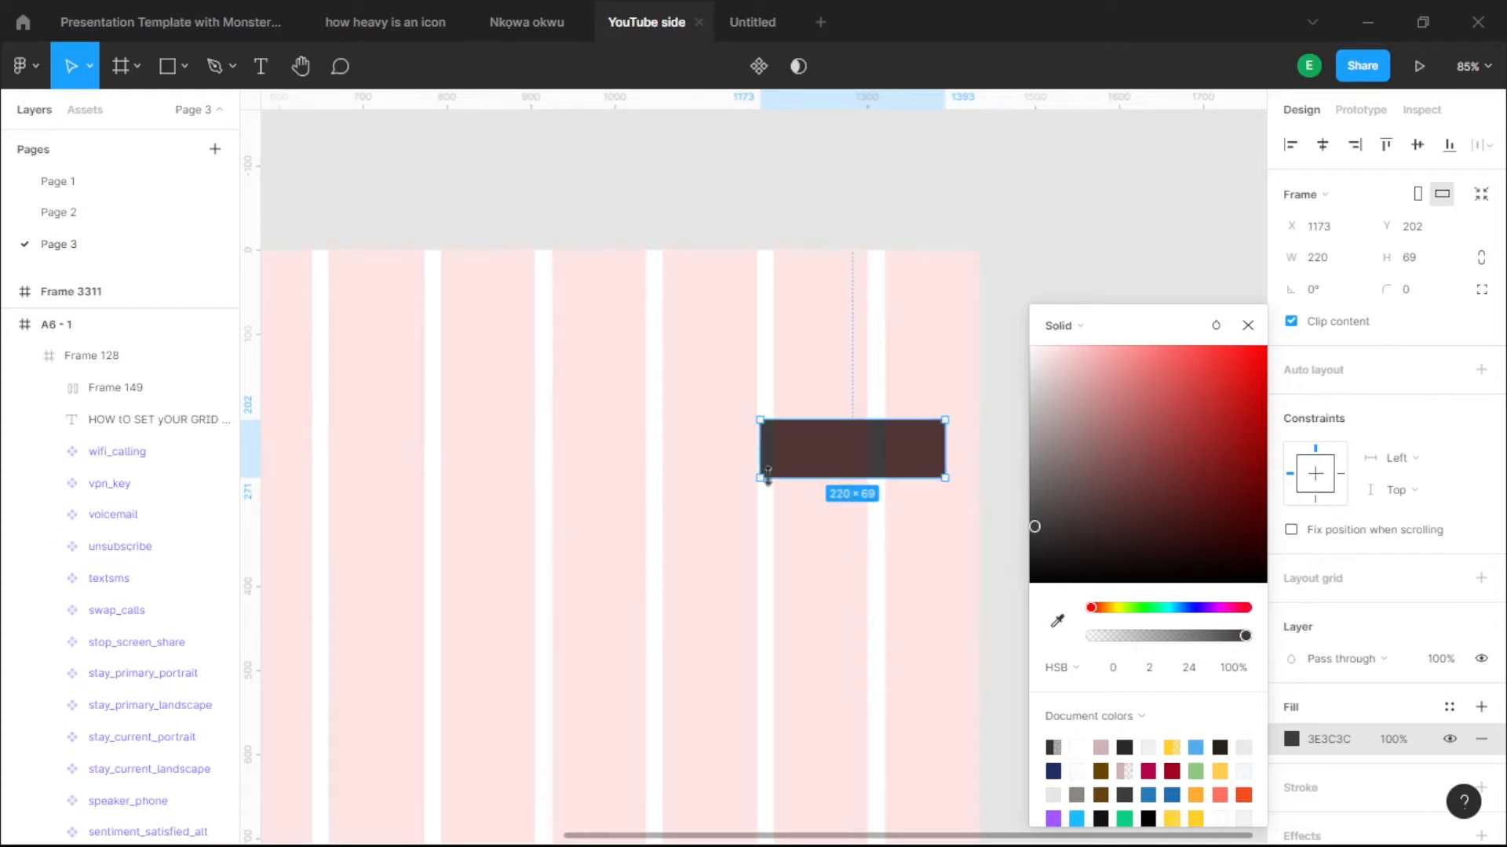
- Narrow the dark box to 80 px wide and position it at X 1313
left_click_drag(761, 452, 765, 455)
key("Right")
key("Right")
key("Right")
key("Right")
key("Right")
key("Right")
key("Right")
key("Right")
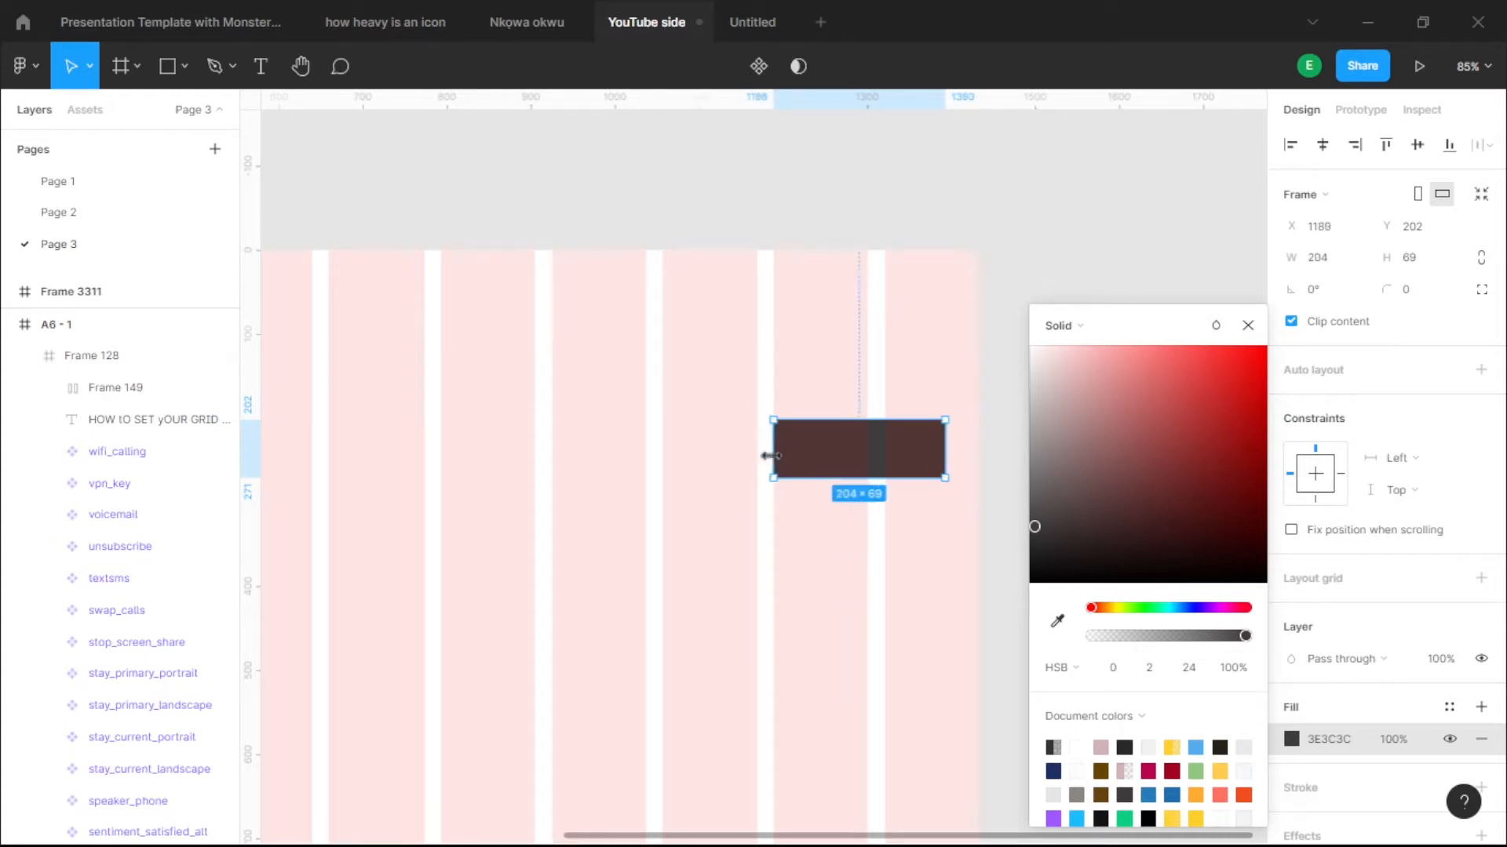
left_click_drag(769, 456, 867, 451)
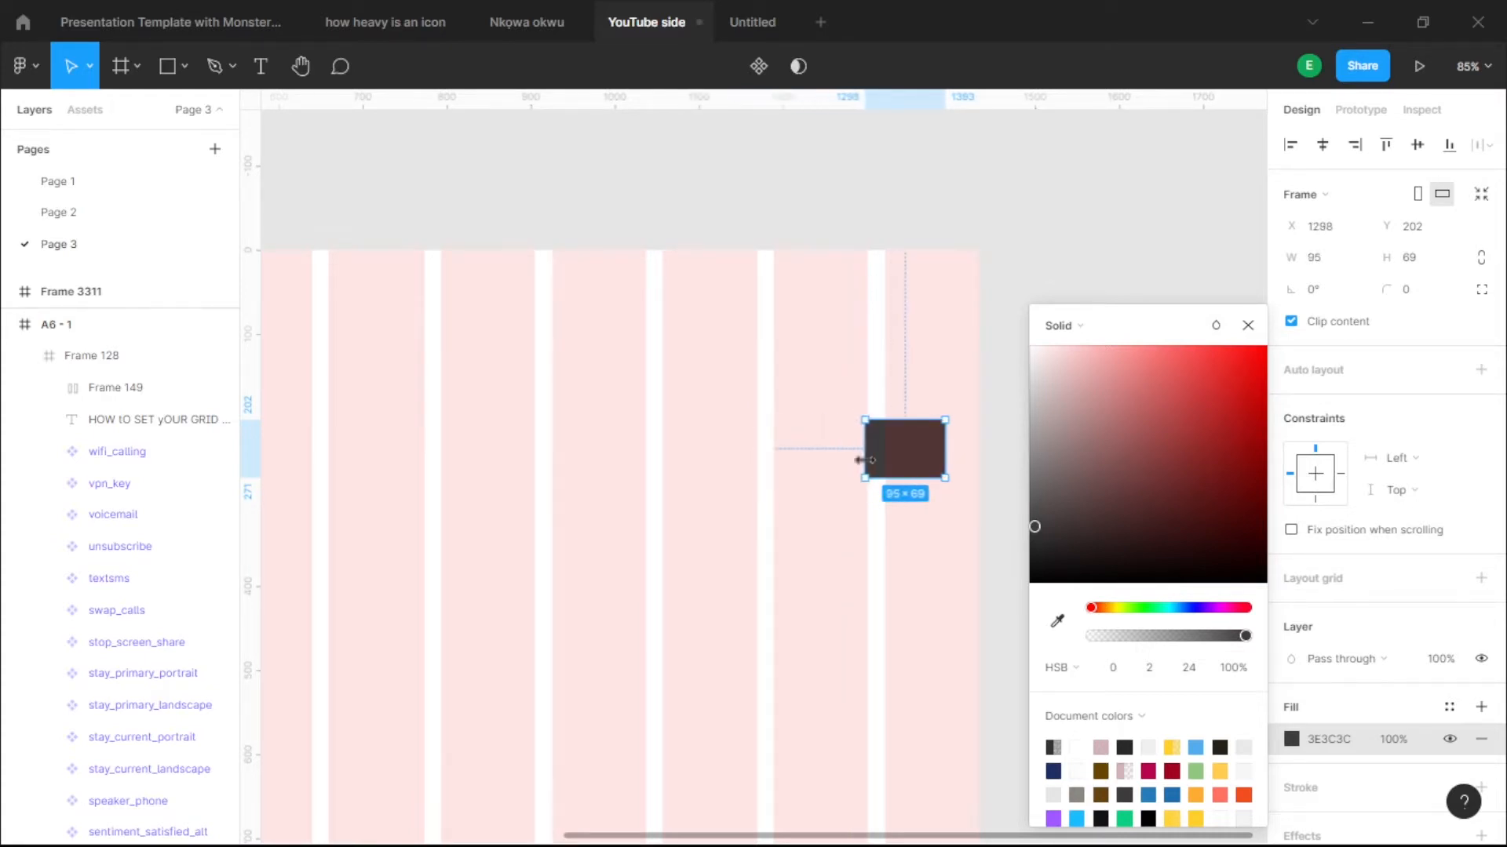
left_click(1329, 263)
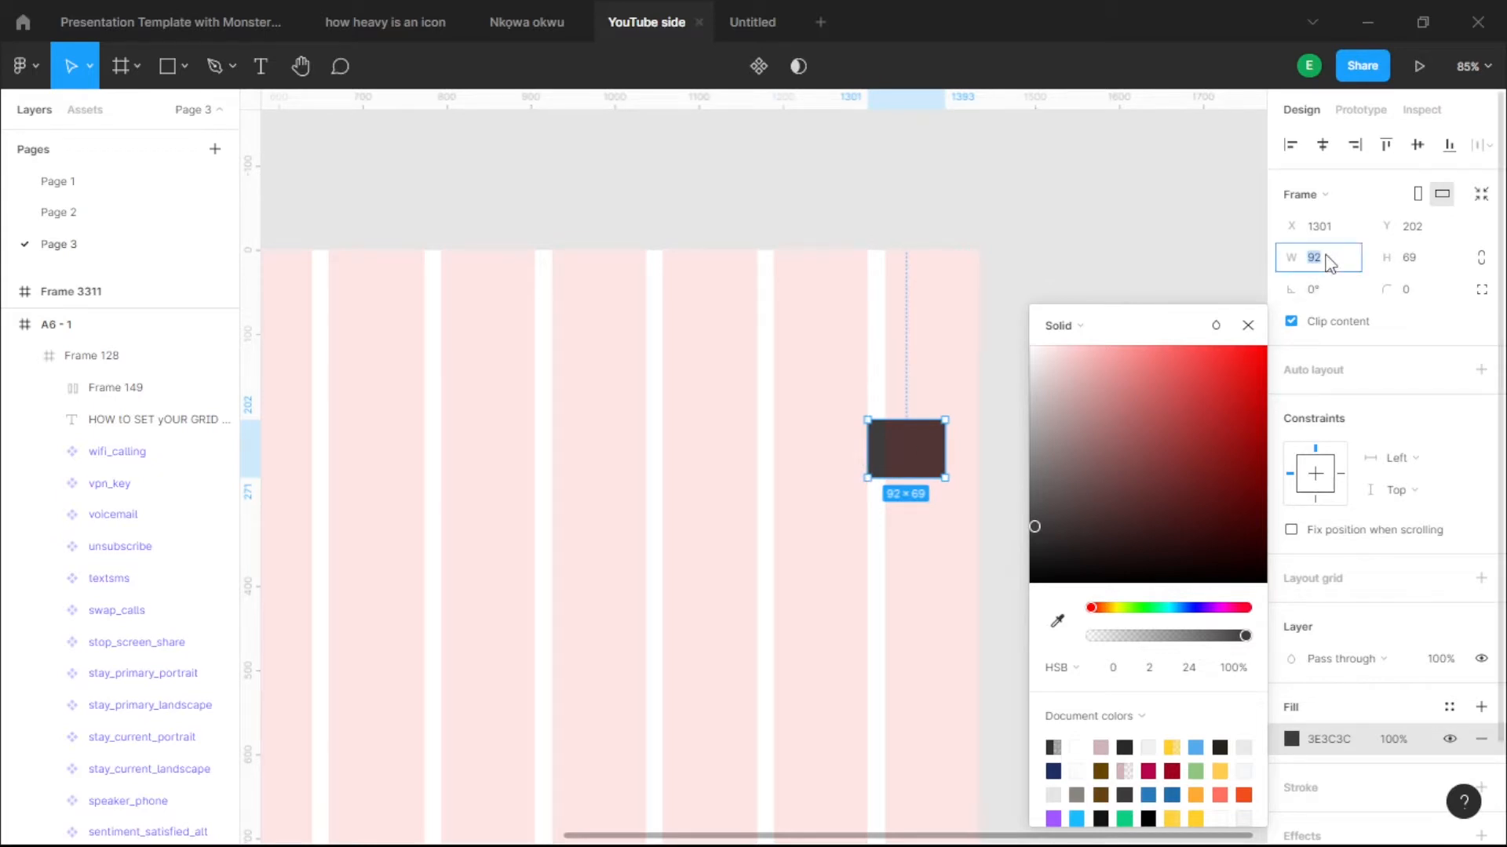
key("Return")
key("alt")
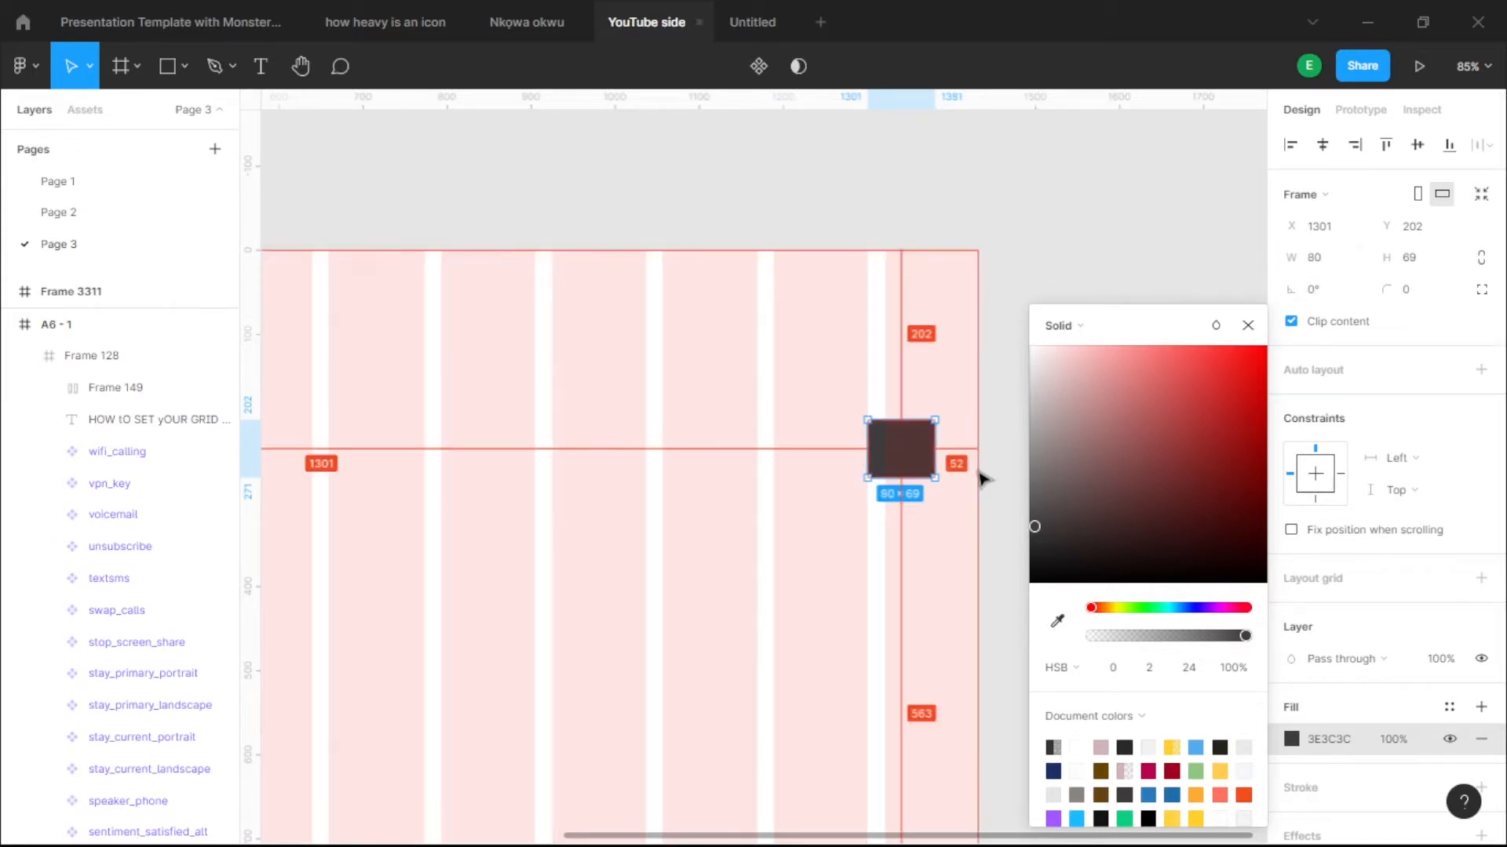
key("Right")
key("Right")
key("Right")
key("Right")
key("Right")
key("Right")
key("Right")
key("Right")
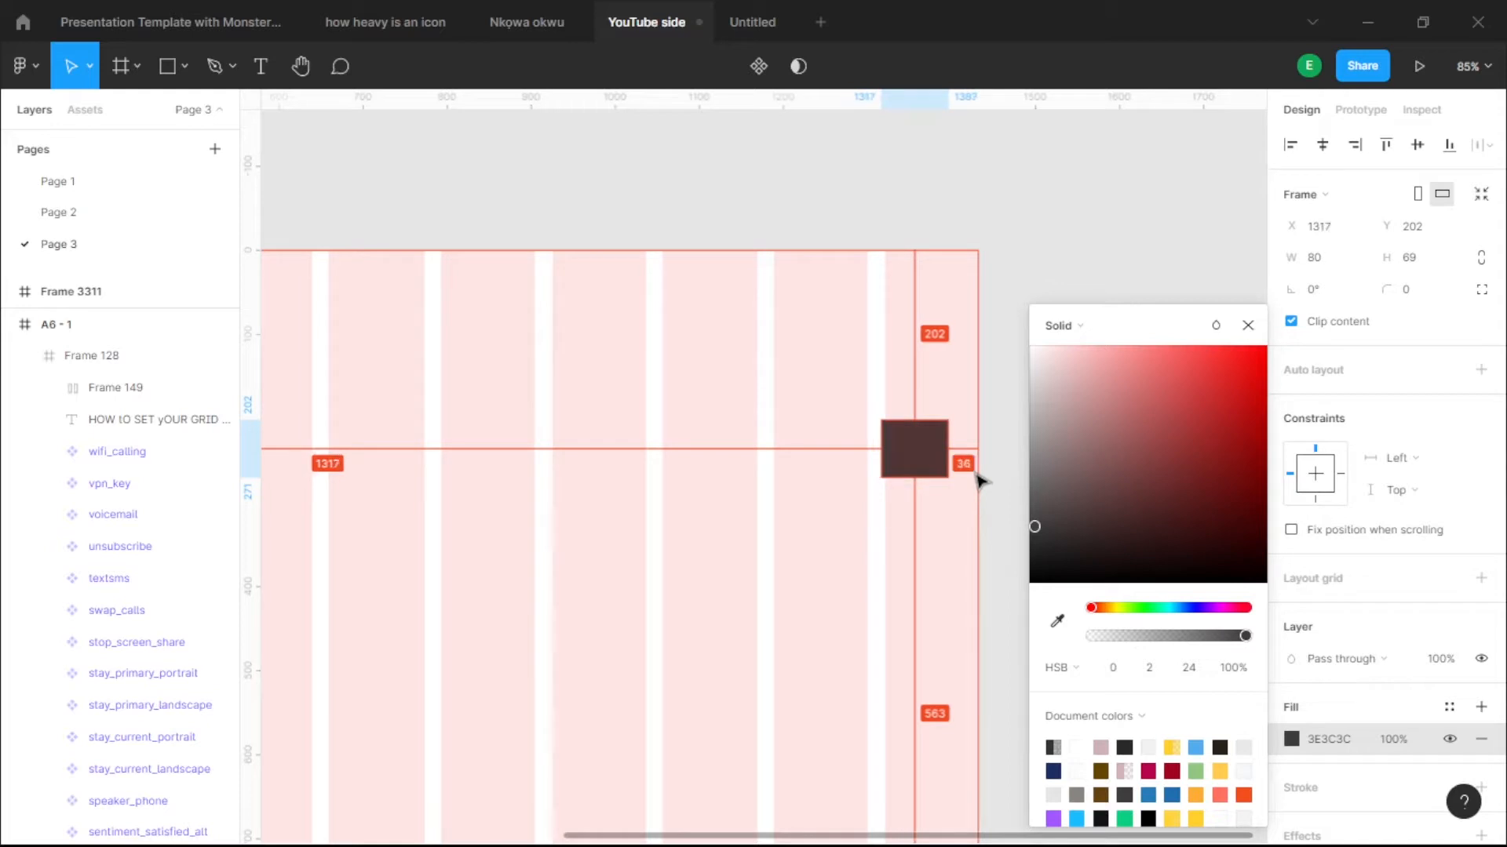
key("Left")
key("Left")
key("Left")
key("Left")
key("Left")
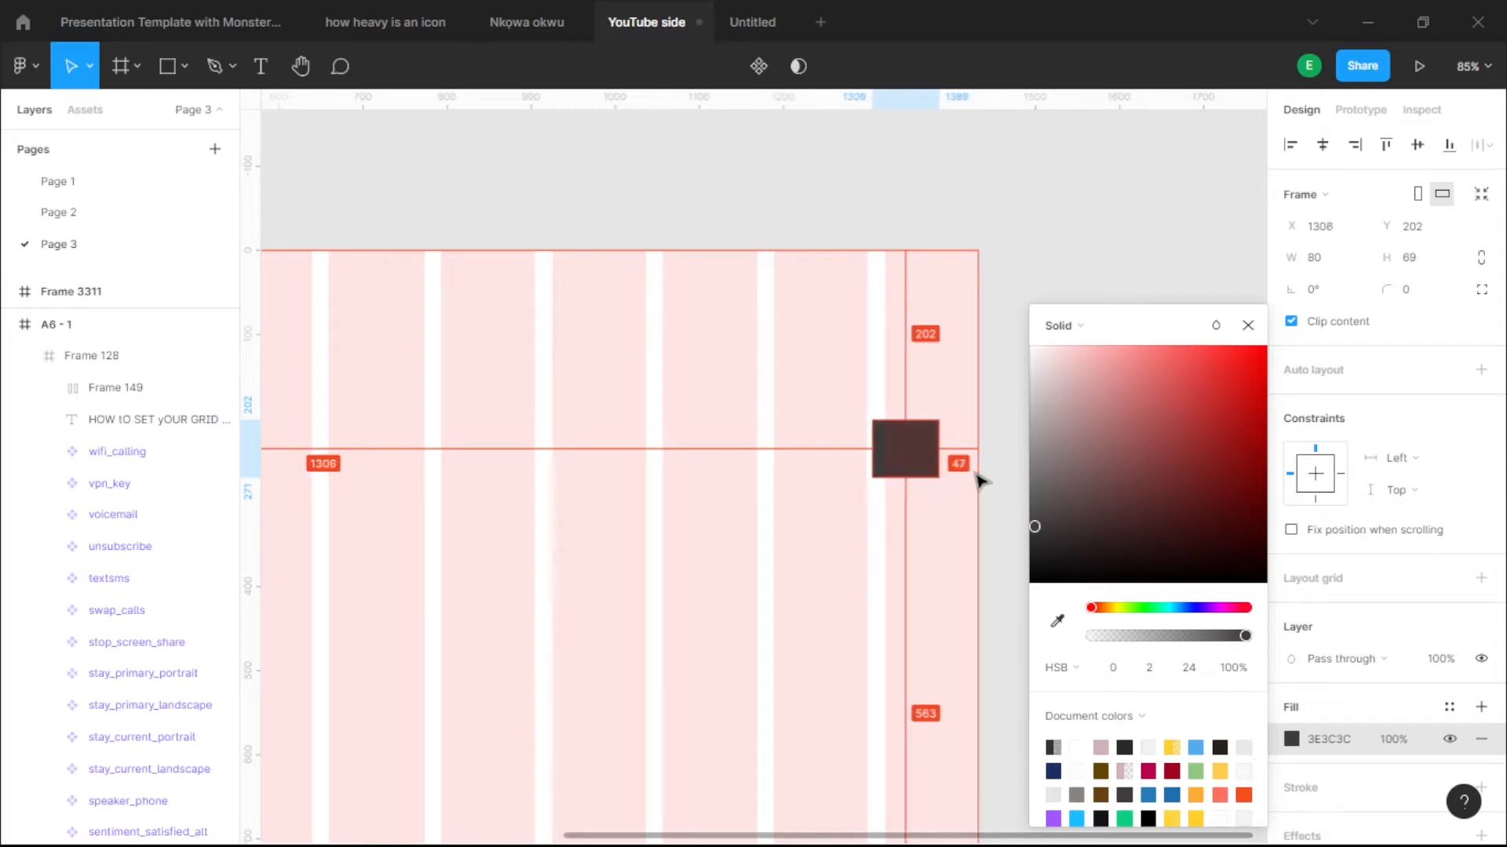
key("Right")
key("Right")
key("Right")
key("Right")
key("Right")
key("Right")
key("Right")
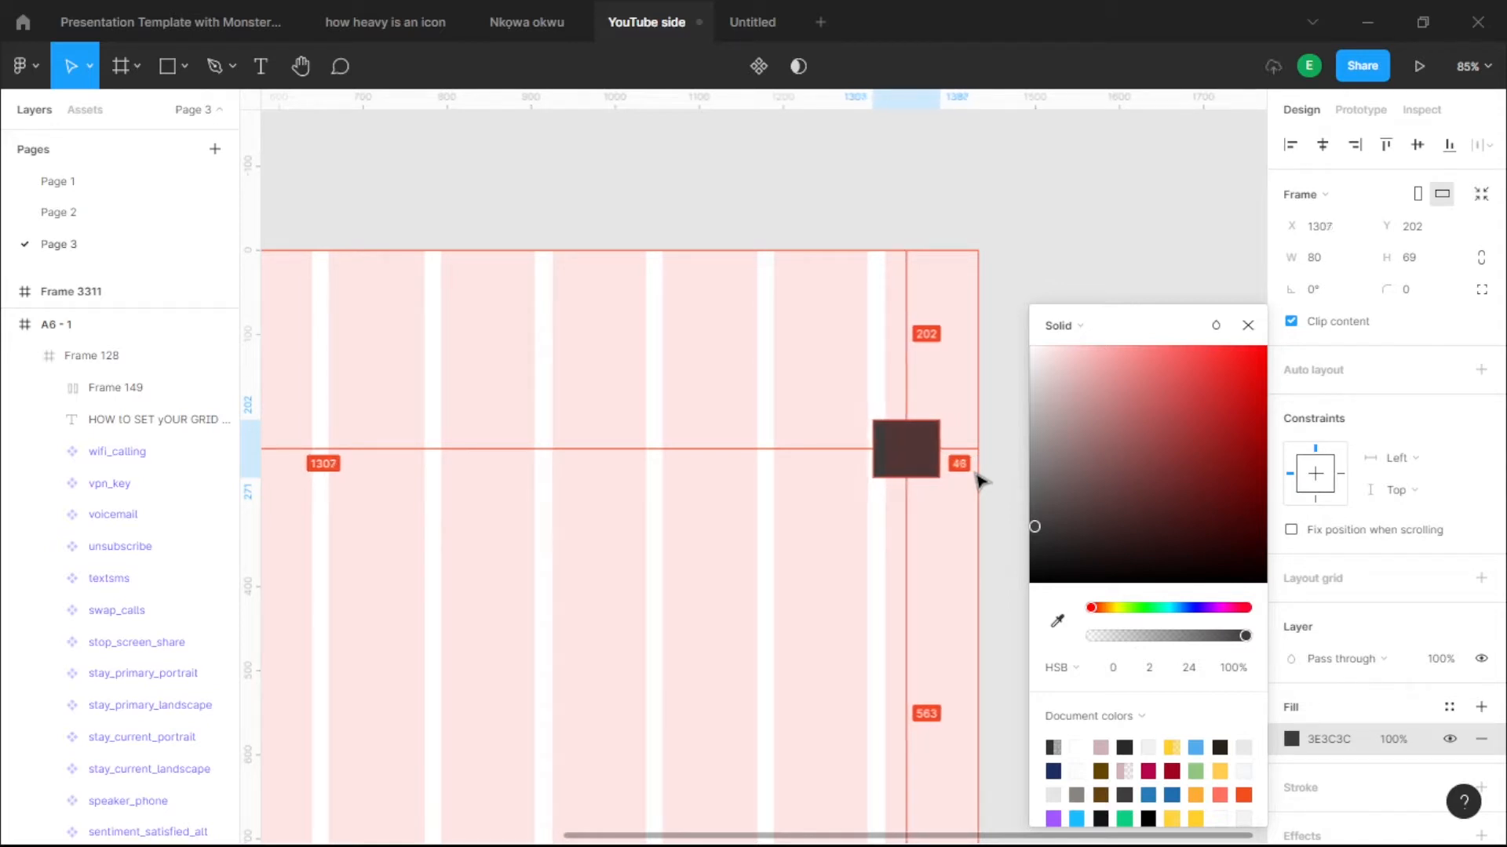
key("Right")
key("Right")
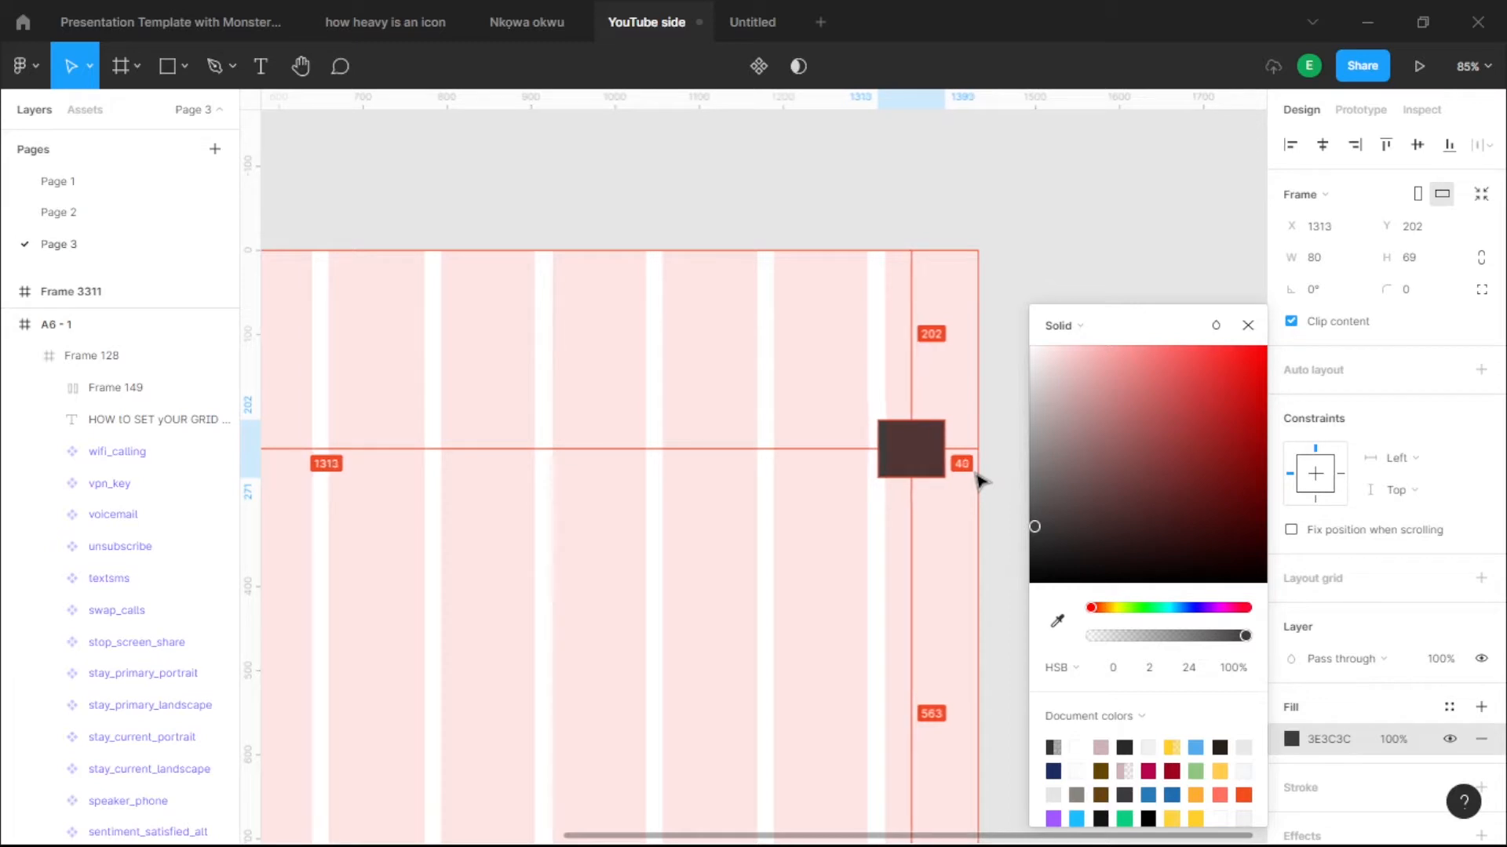
- Duplicate the dark box and place the copy to its left with a 24 px gap
scroll(902, 475, "up", 3)
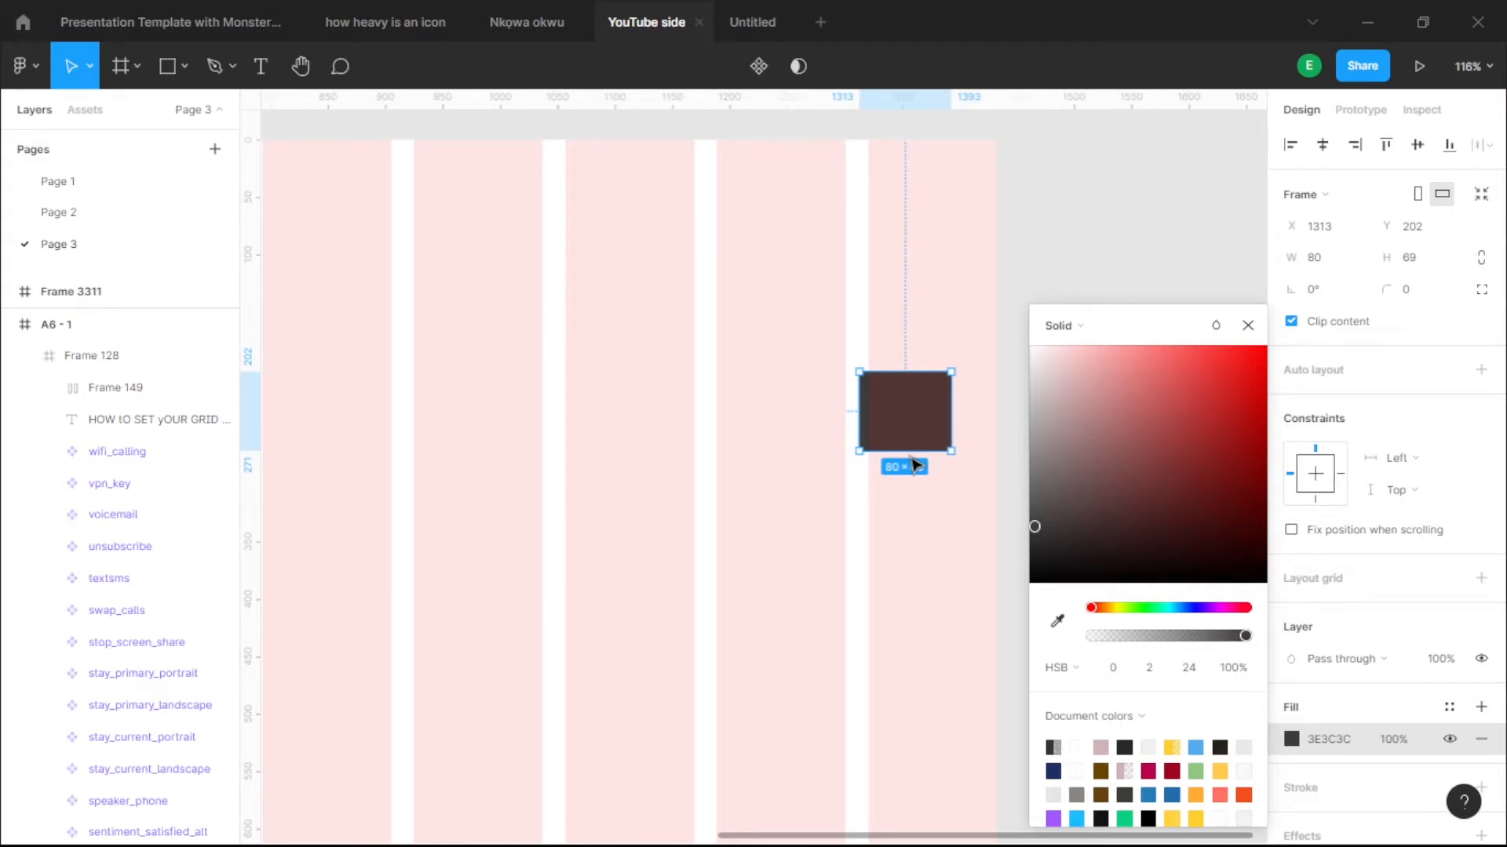
left_click(723, 588)
scroll(1002, 280, "down", 4)
scroll(960, 353, "up", 5)
left_click(960, 353)
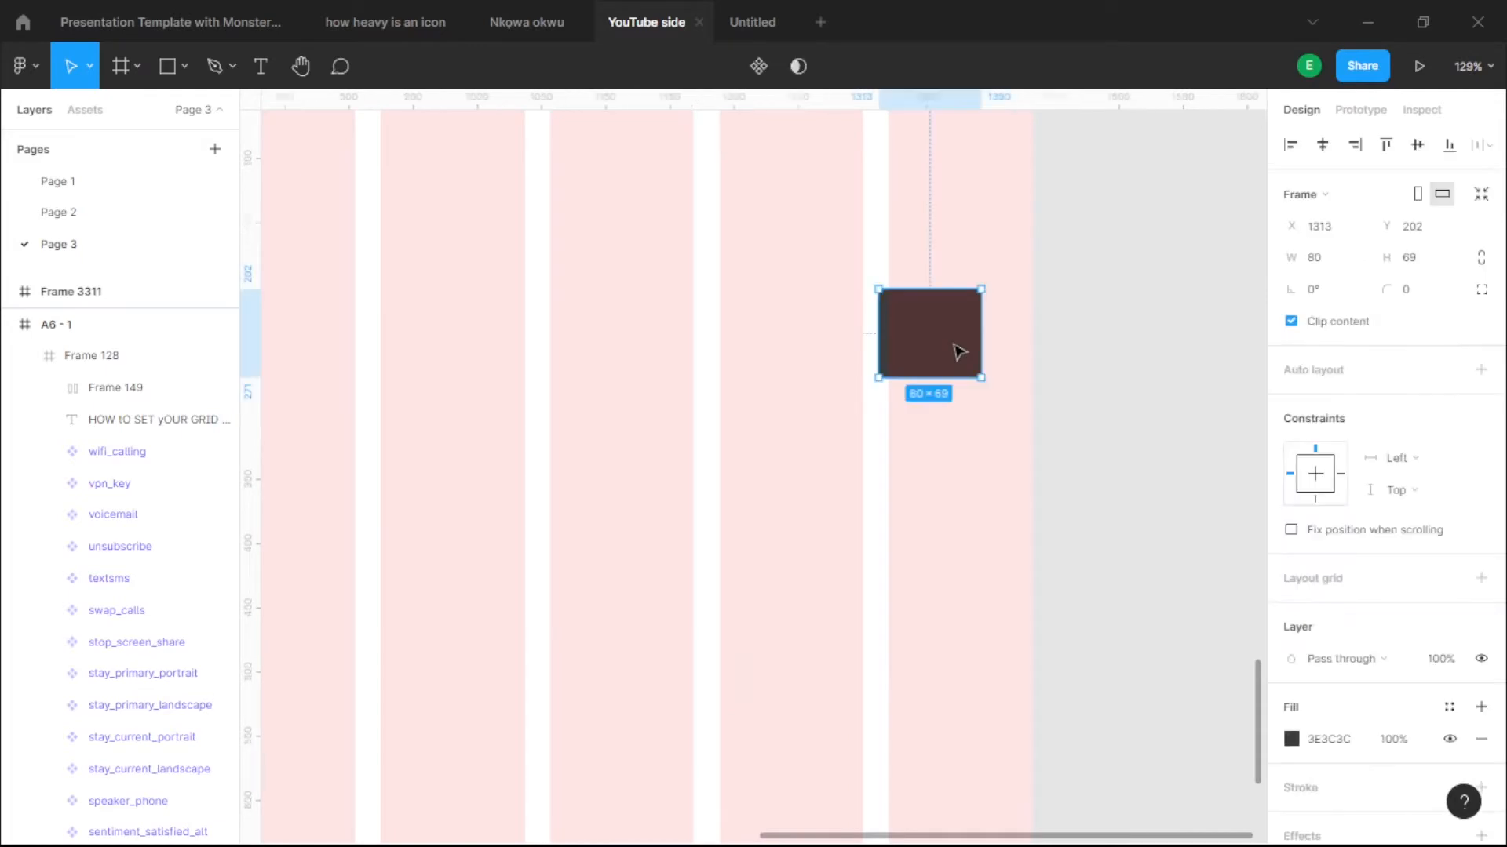
key("ctrl+d")
mouse_move(959, 349)
left_mouse_down()
mouse_move(881, 356)
mouse_move(834, 336)
left_mouse_up()
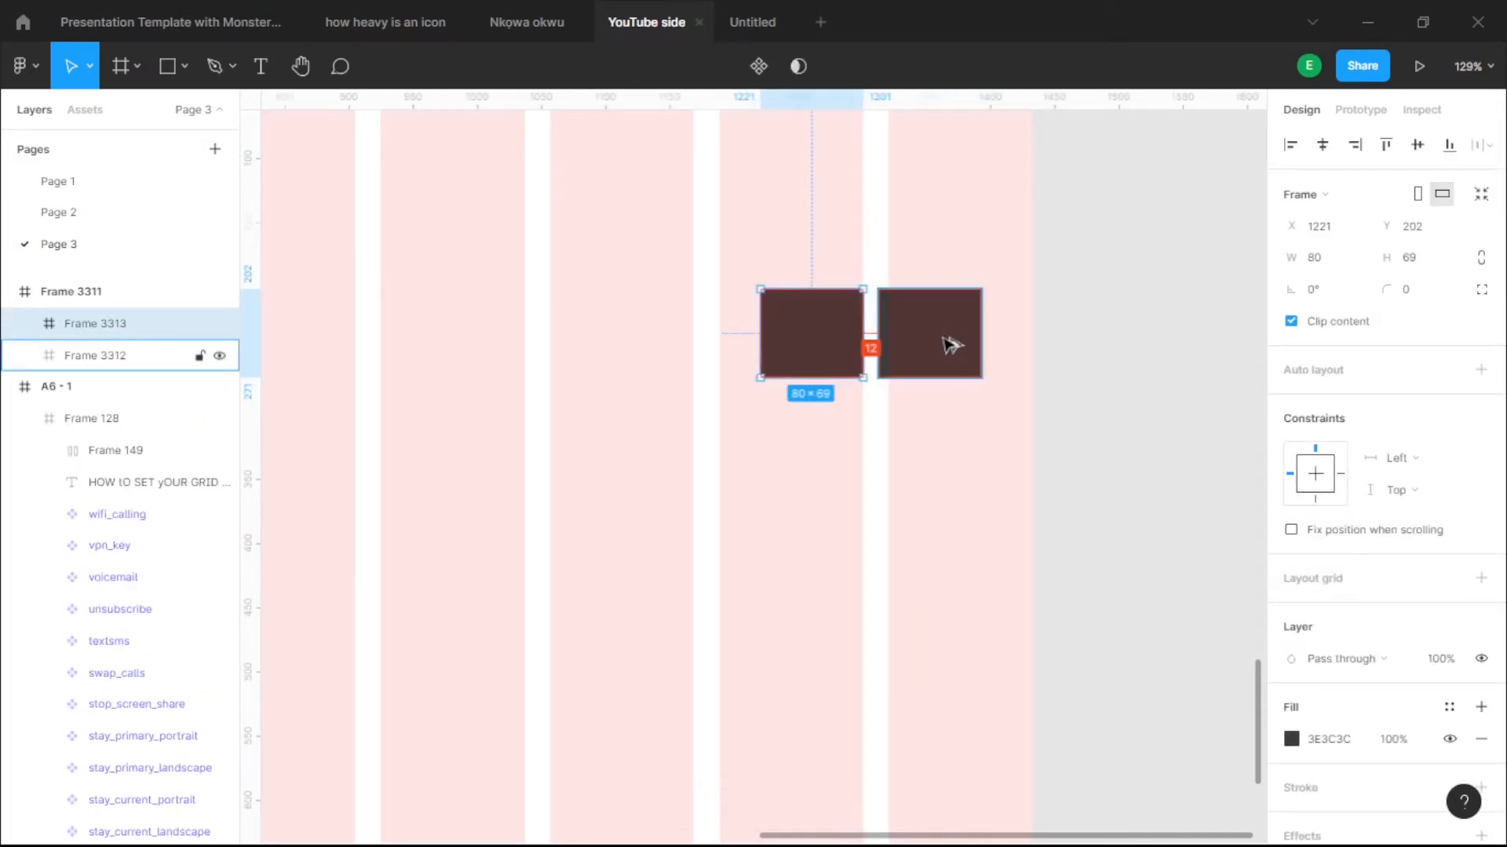
key("Left")
key("Left")
key("Left")
key("Left")
key("Left")
key("Left")
key("Left")
key("Left")
key("Left")
key("Left")
key("Left")
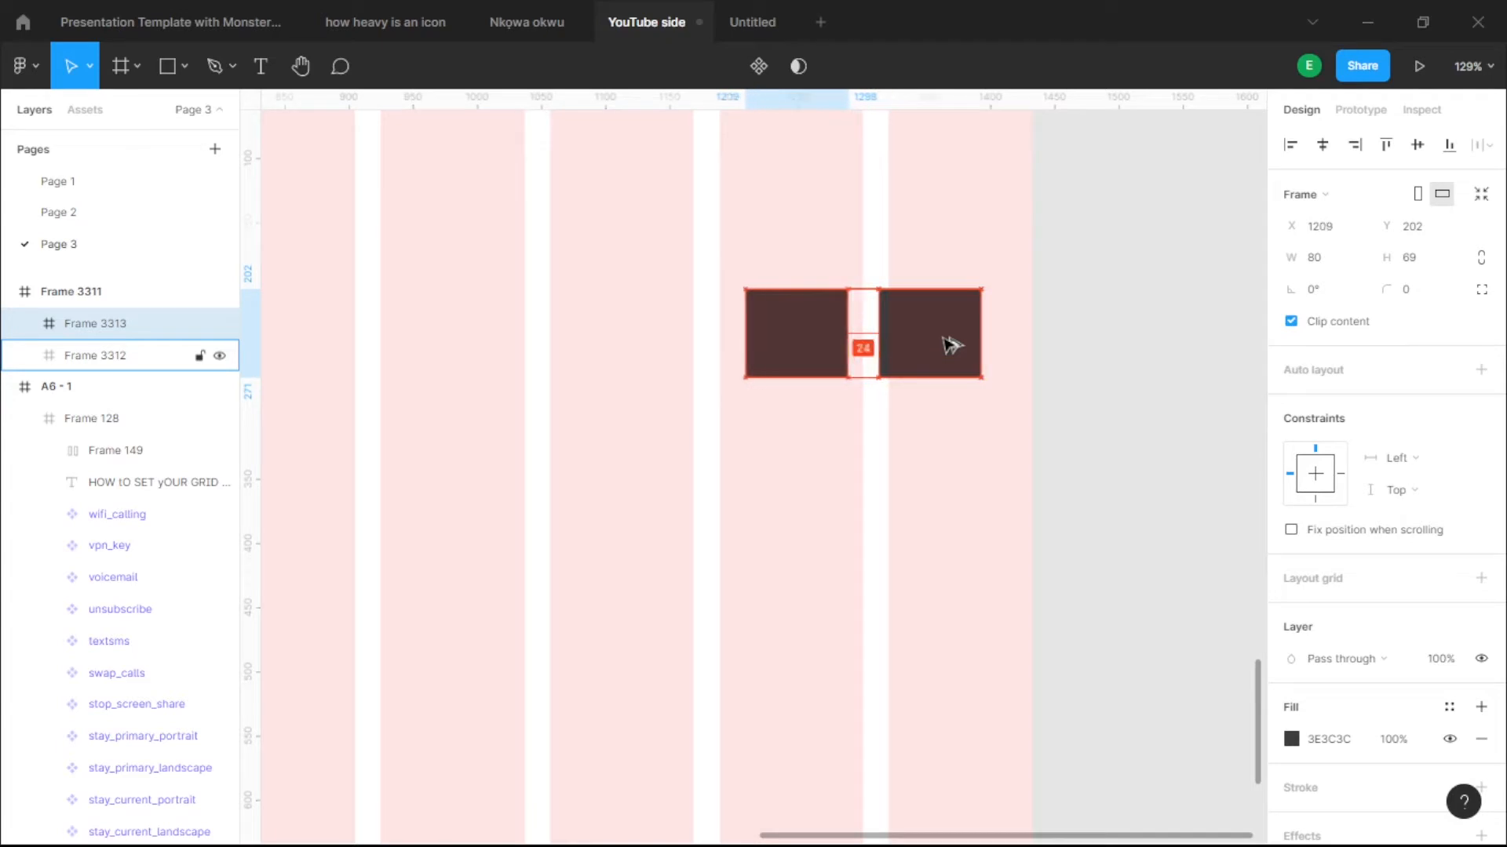
- Hide Frame 3311's column layout grid
scroll(949, 345, "down", 10)
left_click(1063, 400)
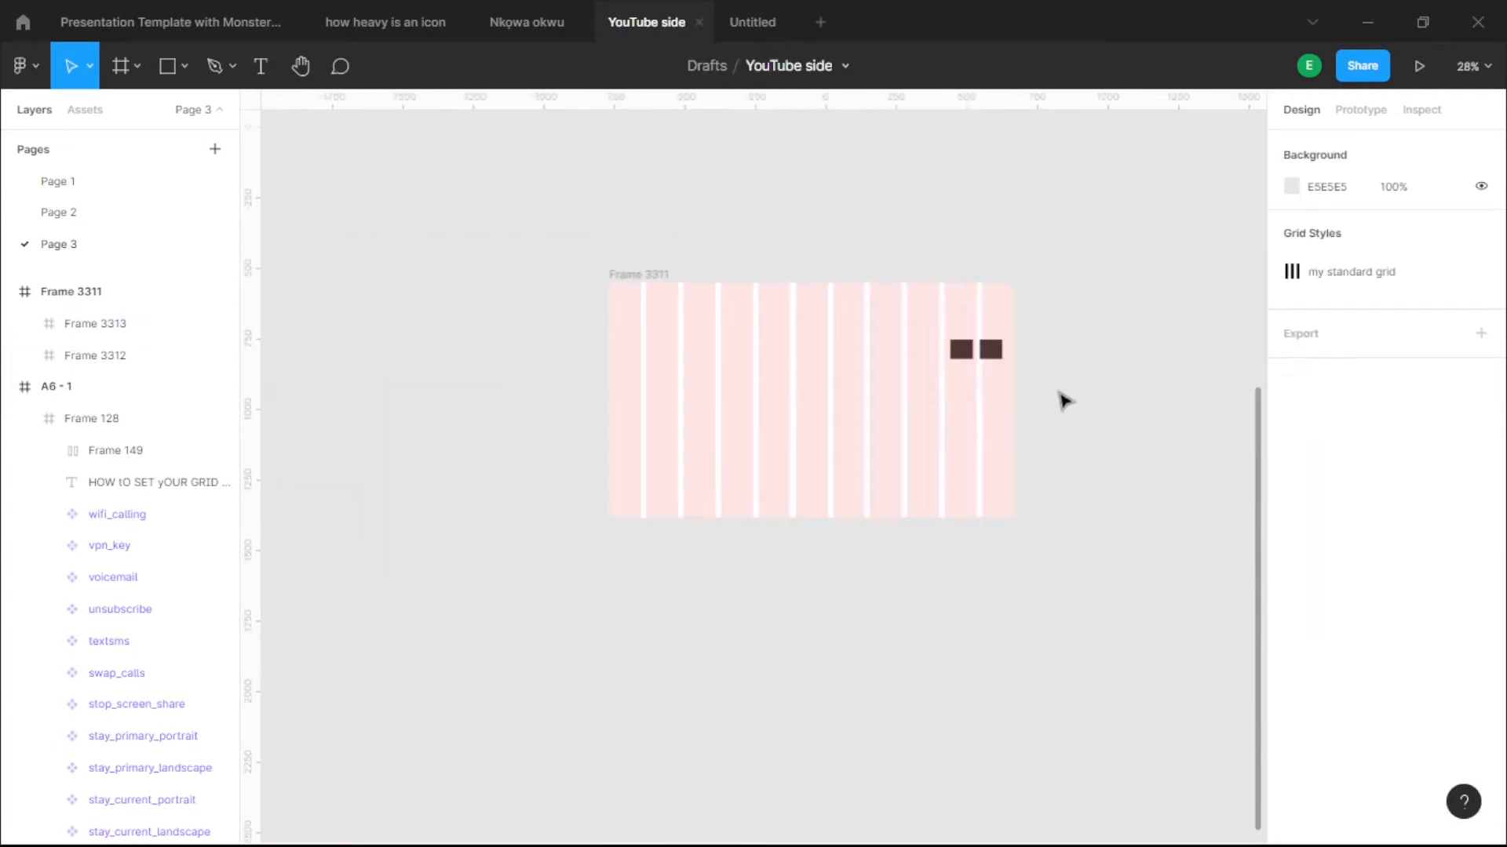
left_click(645, 285)
left_click(645, 285)
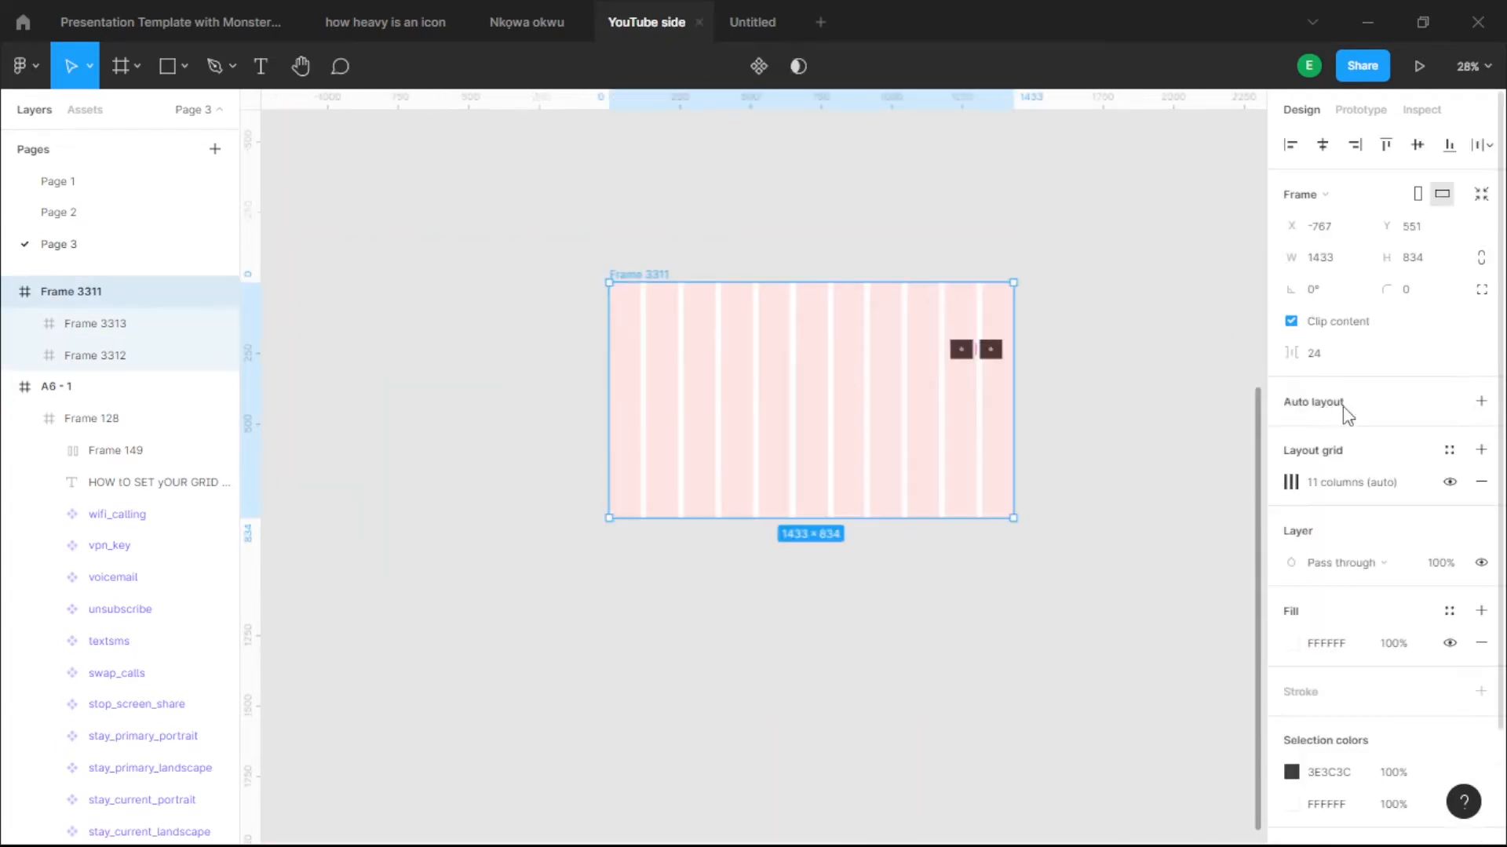
left_click(1450, 482)
left_click(1065, 278)
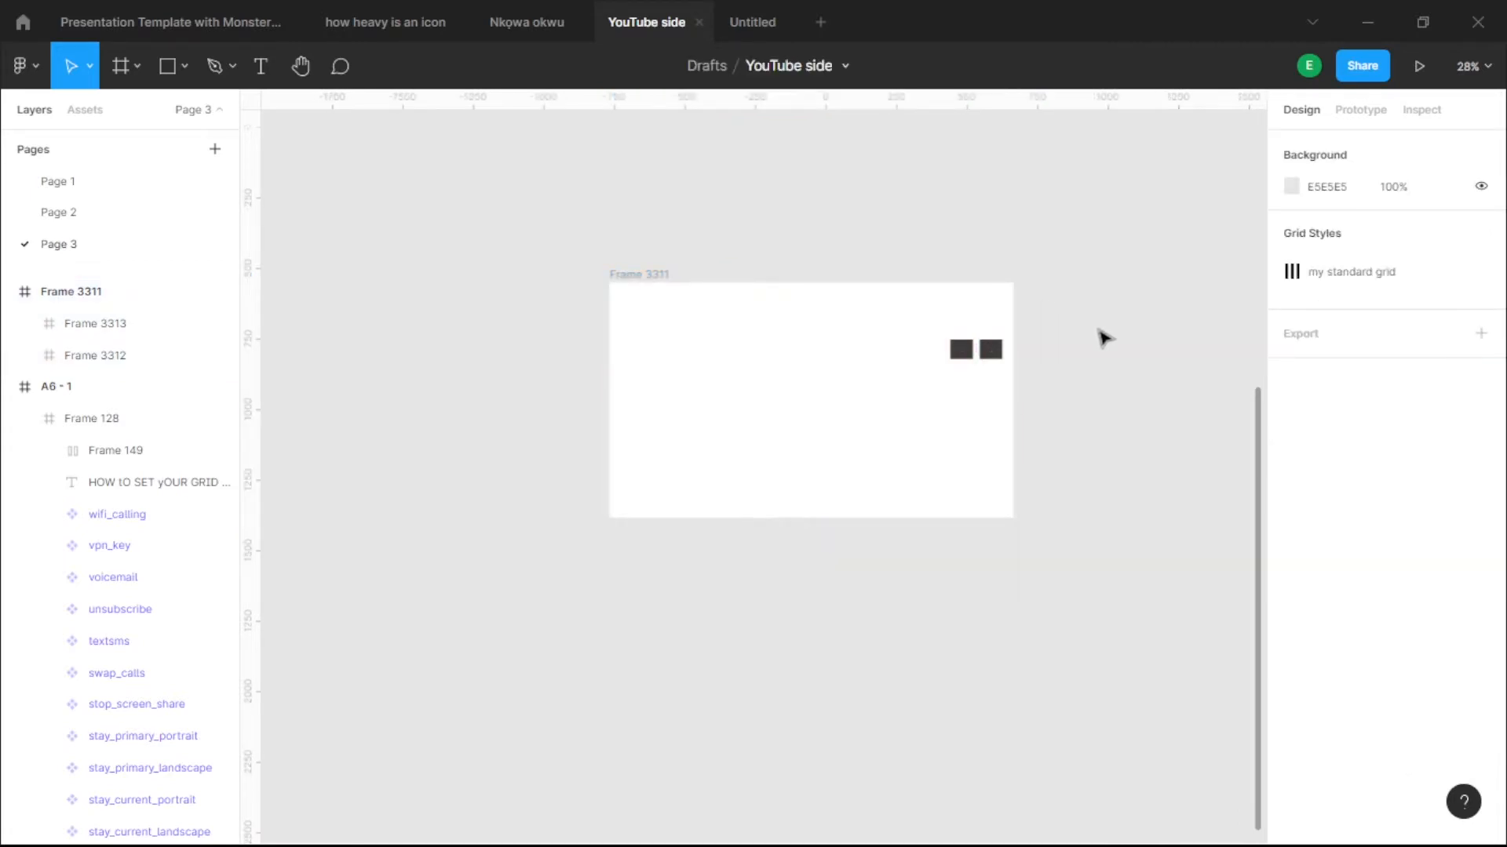
- Resize Frame 3311 to the 1440×1024 Desktop preset
left_click(648, 279)
left_click(1313, 193)
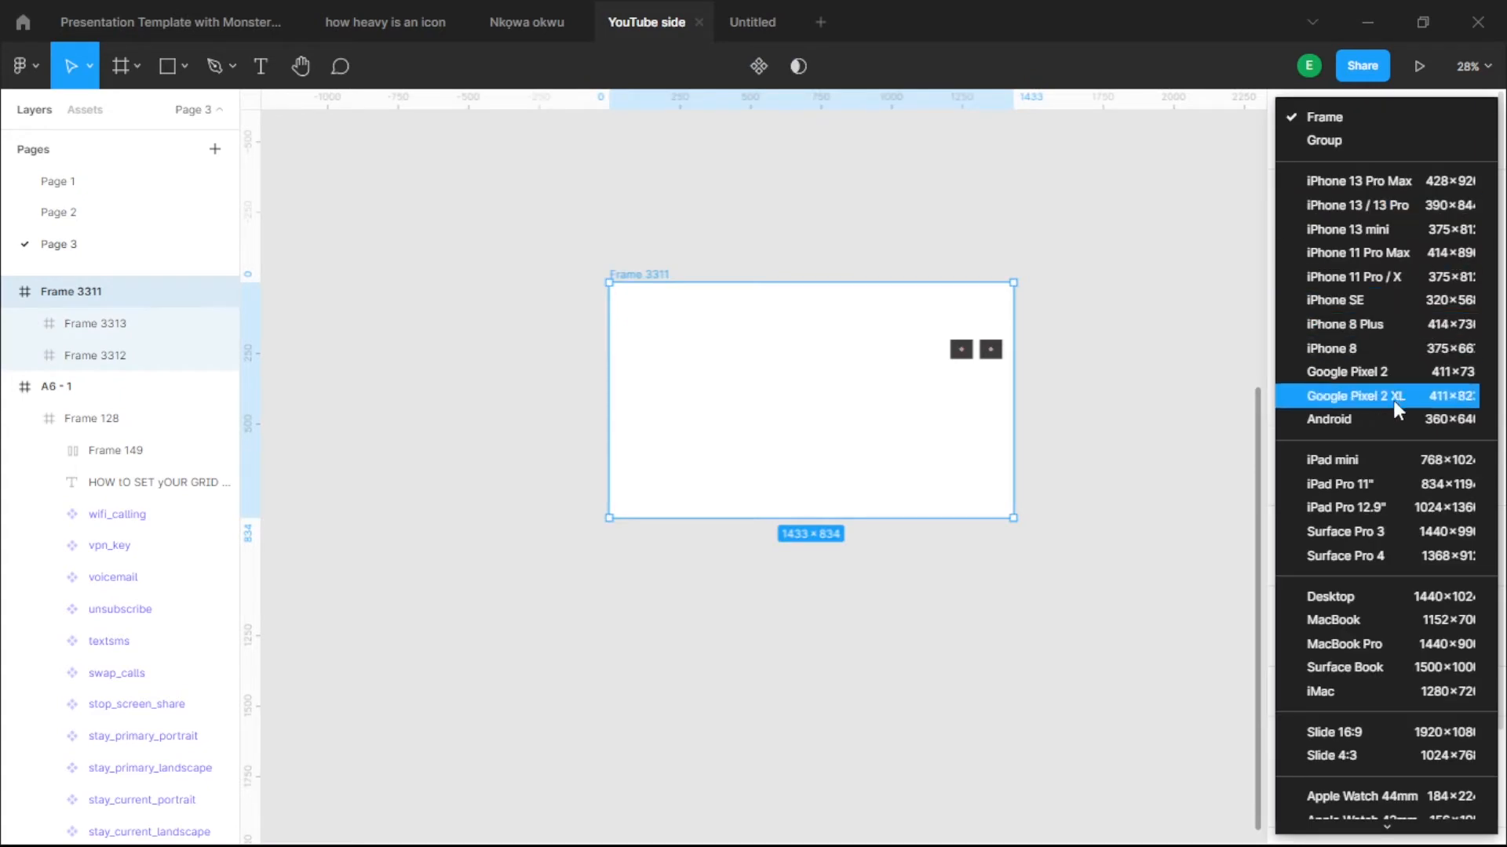
left_click(1342, 598)
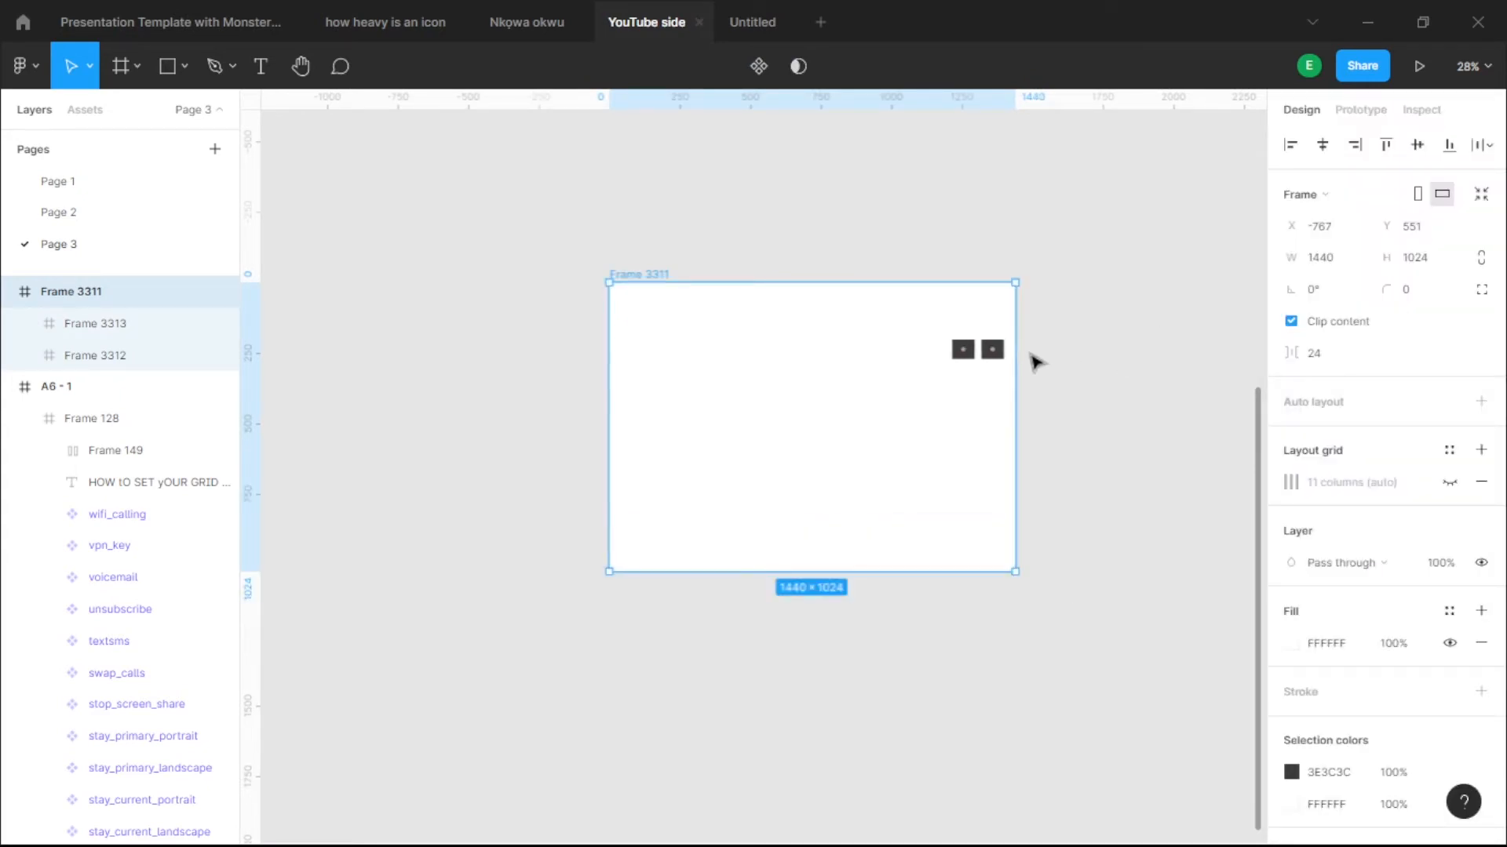
scroll(1015, 346, "up", 2)
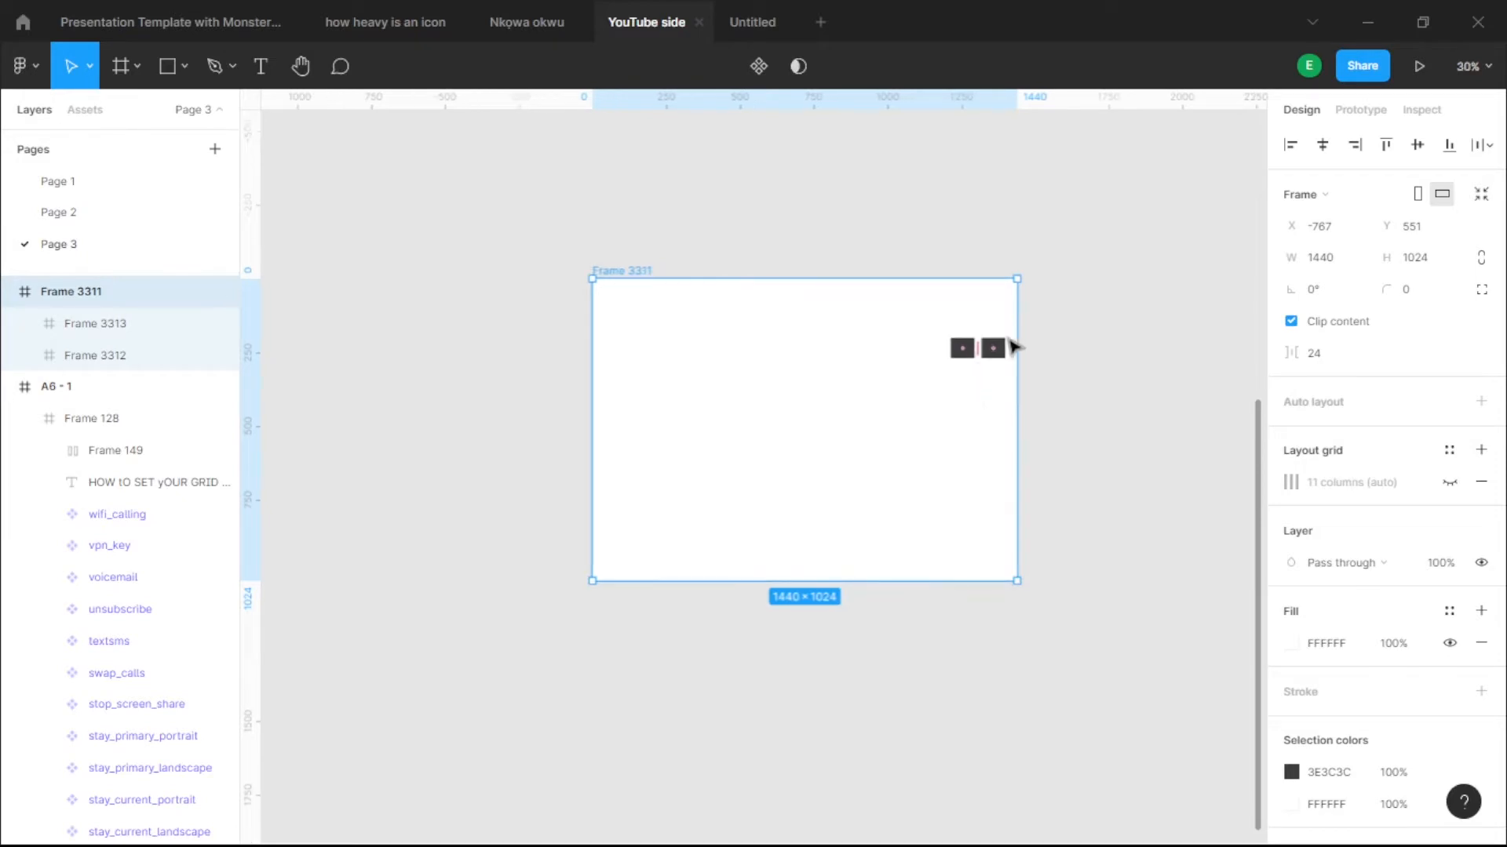
scroll(1020, 318, "up", 3)
scroll(985, 380, "up", 2)
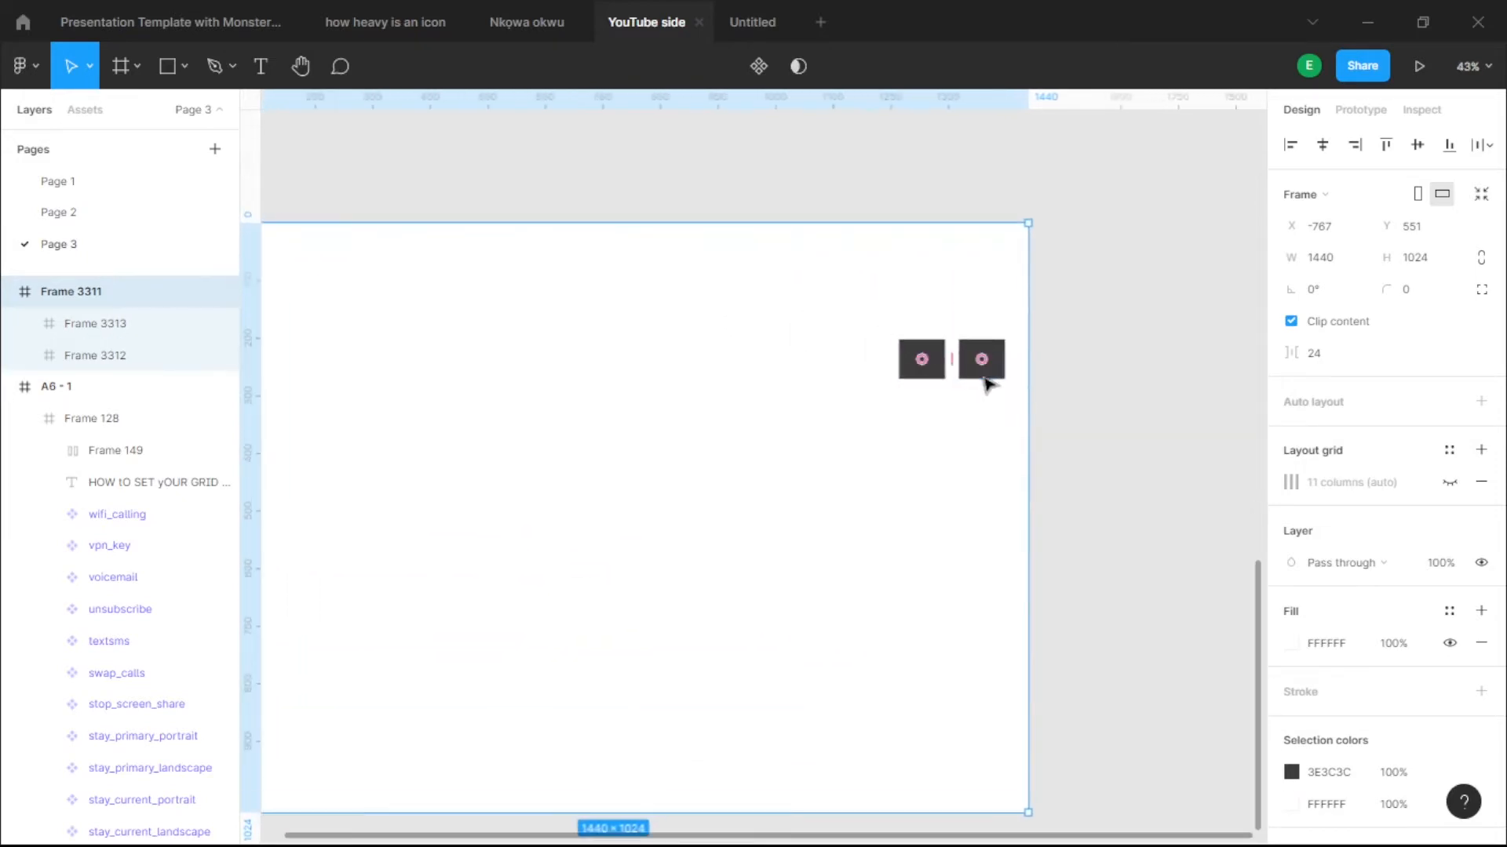
left_click(983, 361)
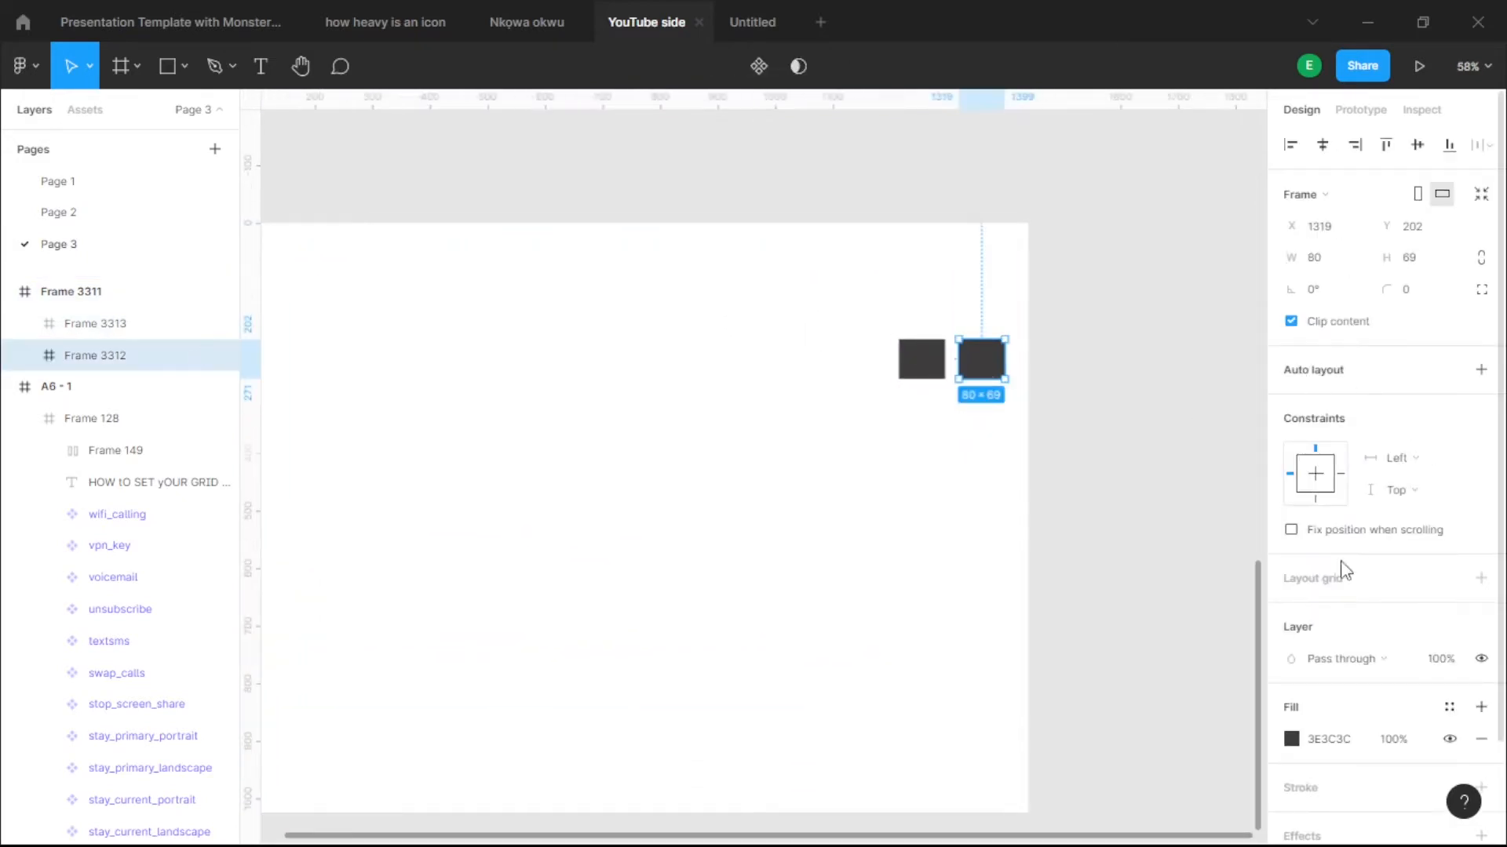
left_click(1127, 513)
scroll(1097, 262, "down", 3)
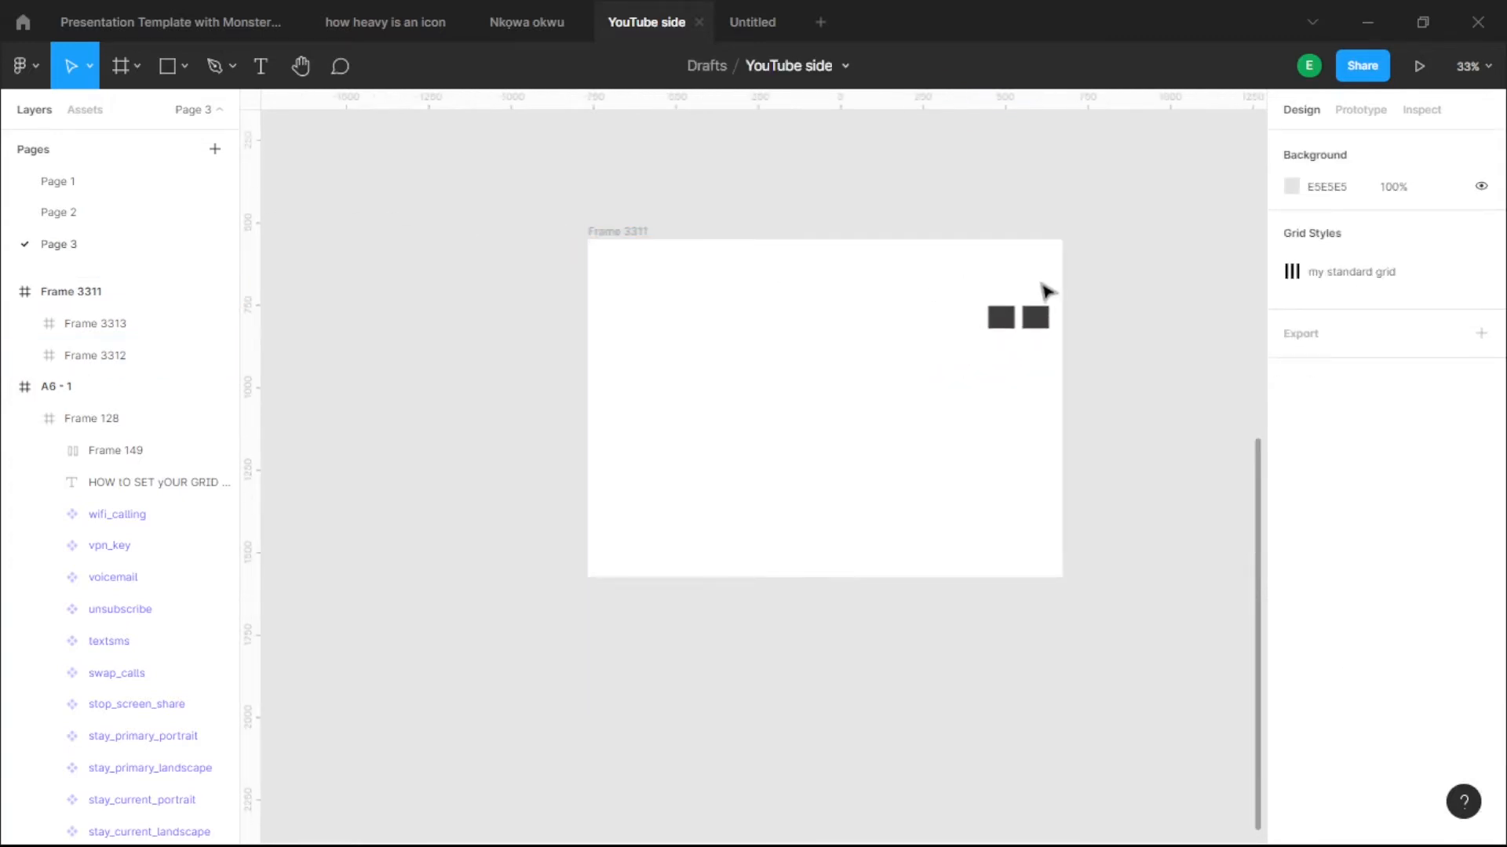
- Measure the gap between the two dark boxes
scroll(1046, 293, "up", 3)
left_click(1035, 337)
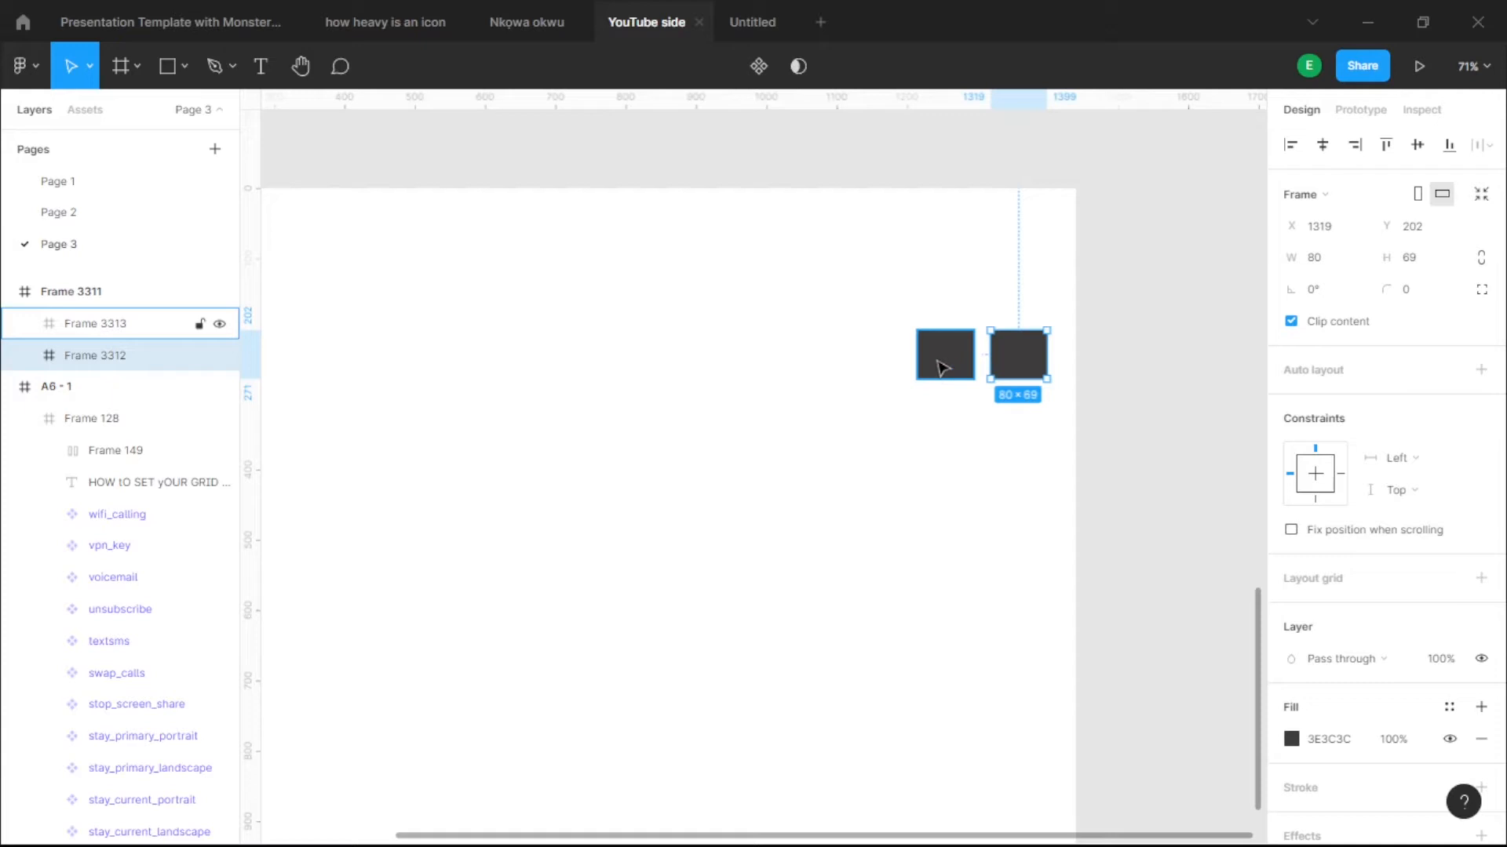
key("alt")
left_click(956, 361)
scroll(956, 361, "down", 10)
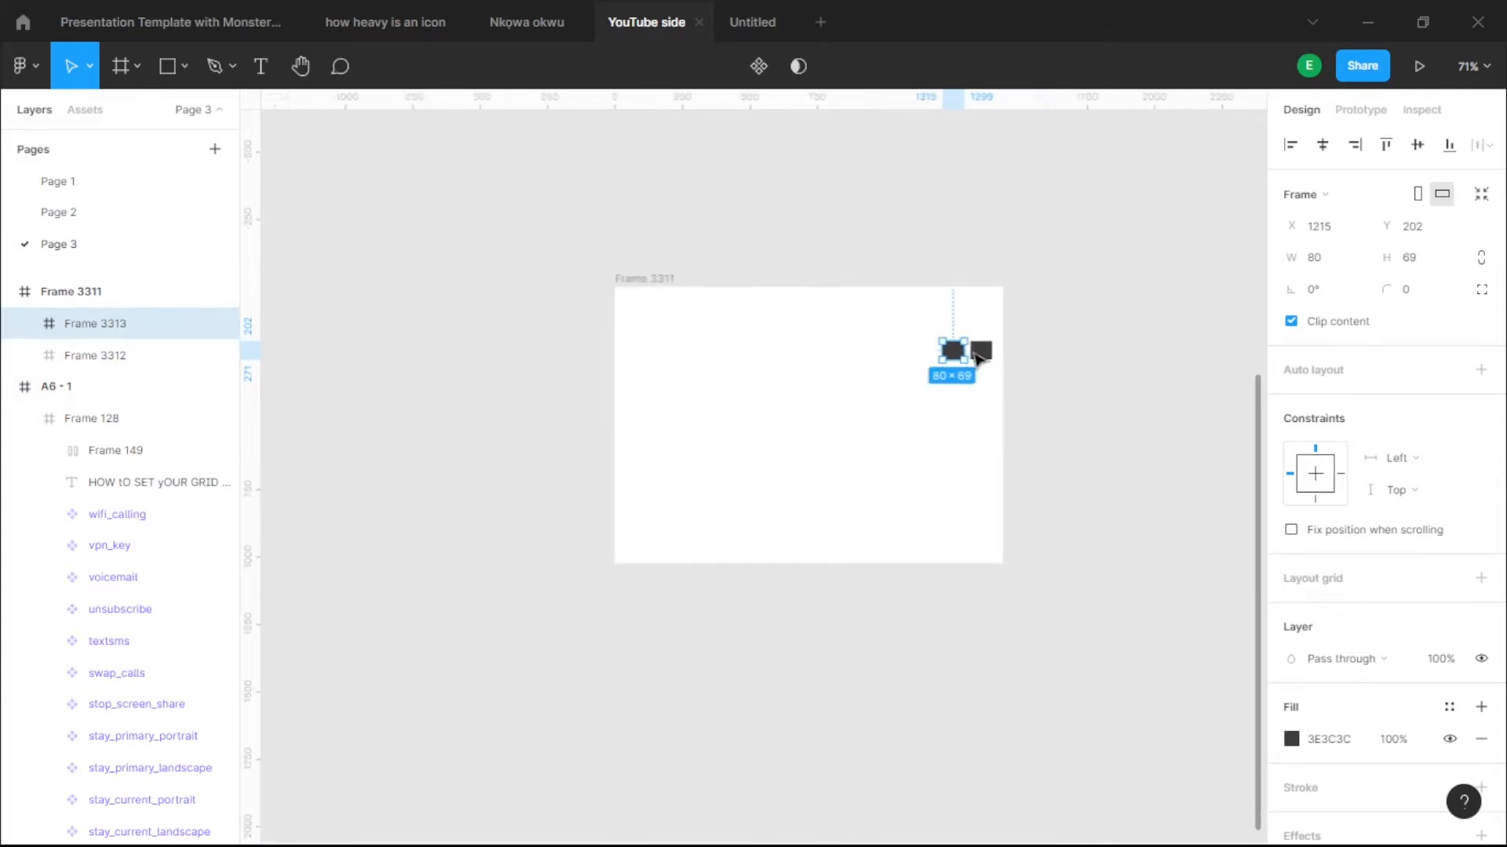
- Turn the 11-column grid on Frame 3311 back on
left_click(740, 245)
left_click(693, 299)
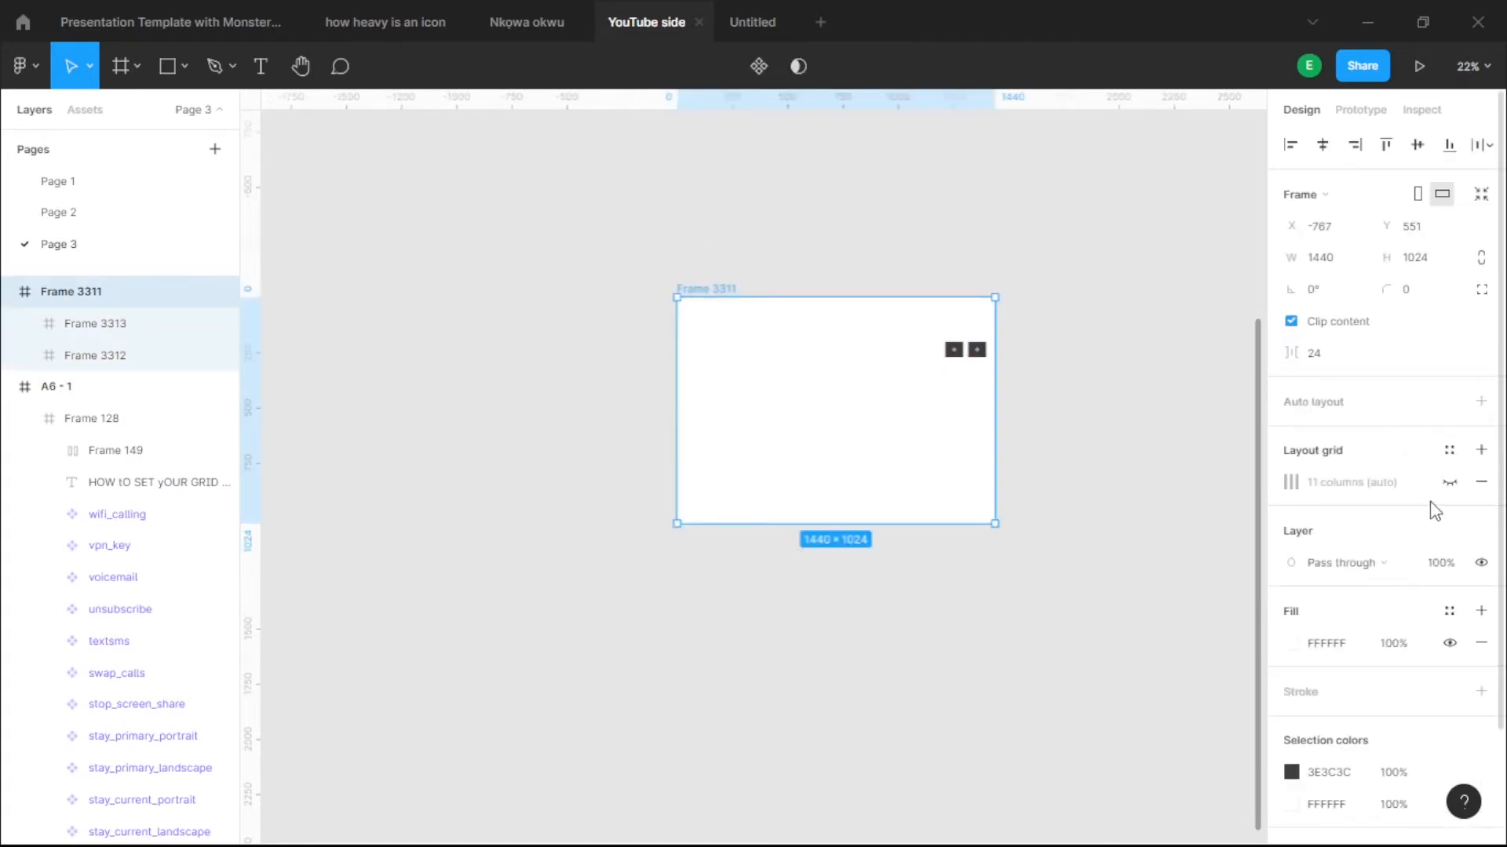
left_click(1448, 452)
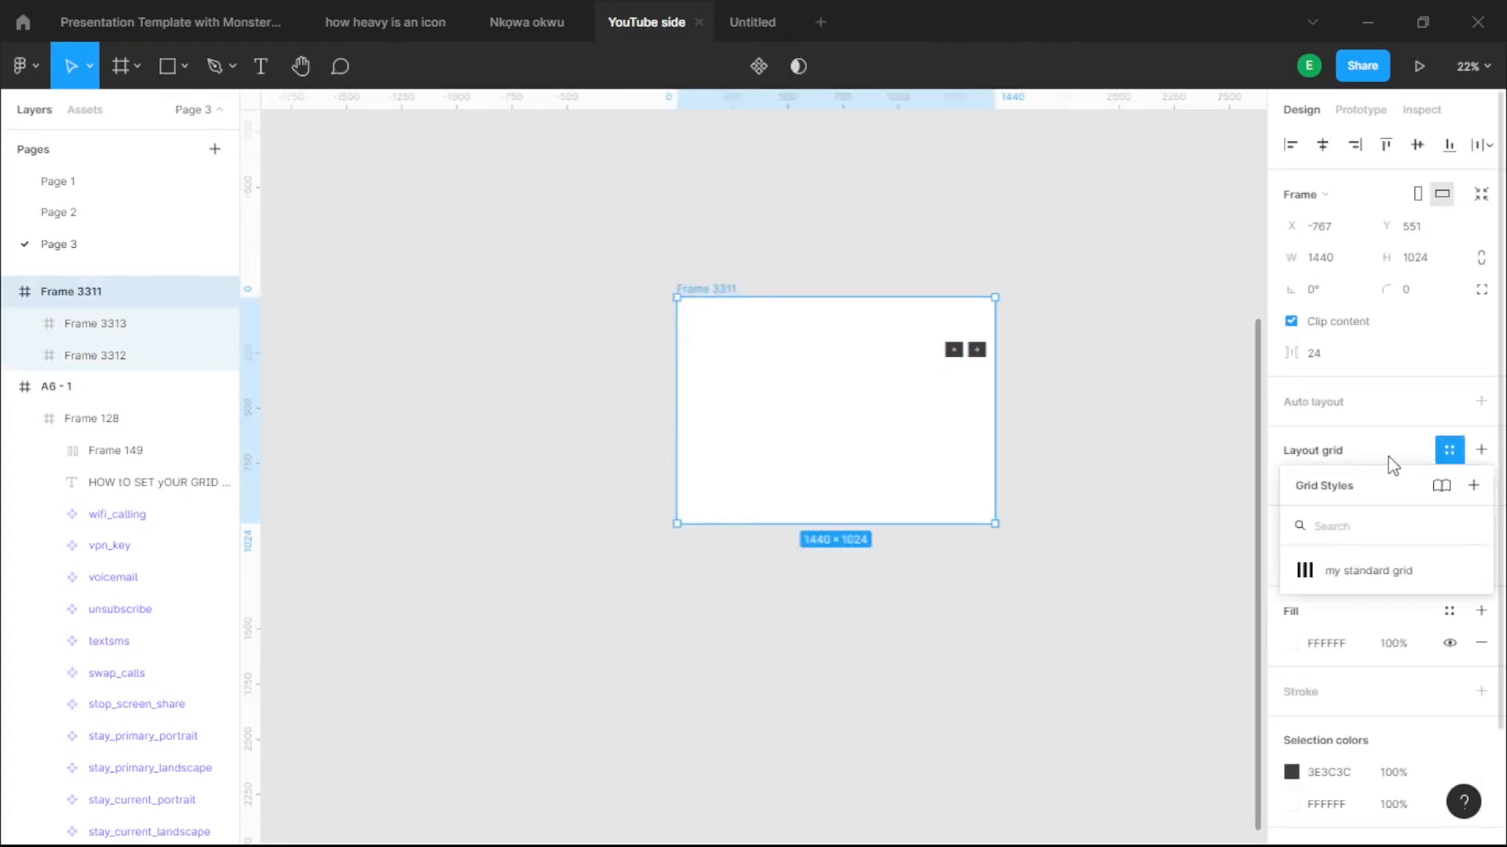
left_click(1389, 463)
left_click(1450, 482)
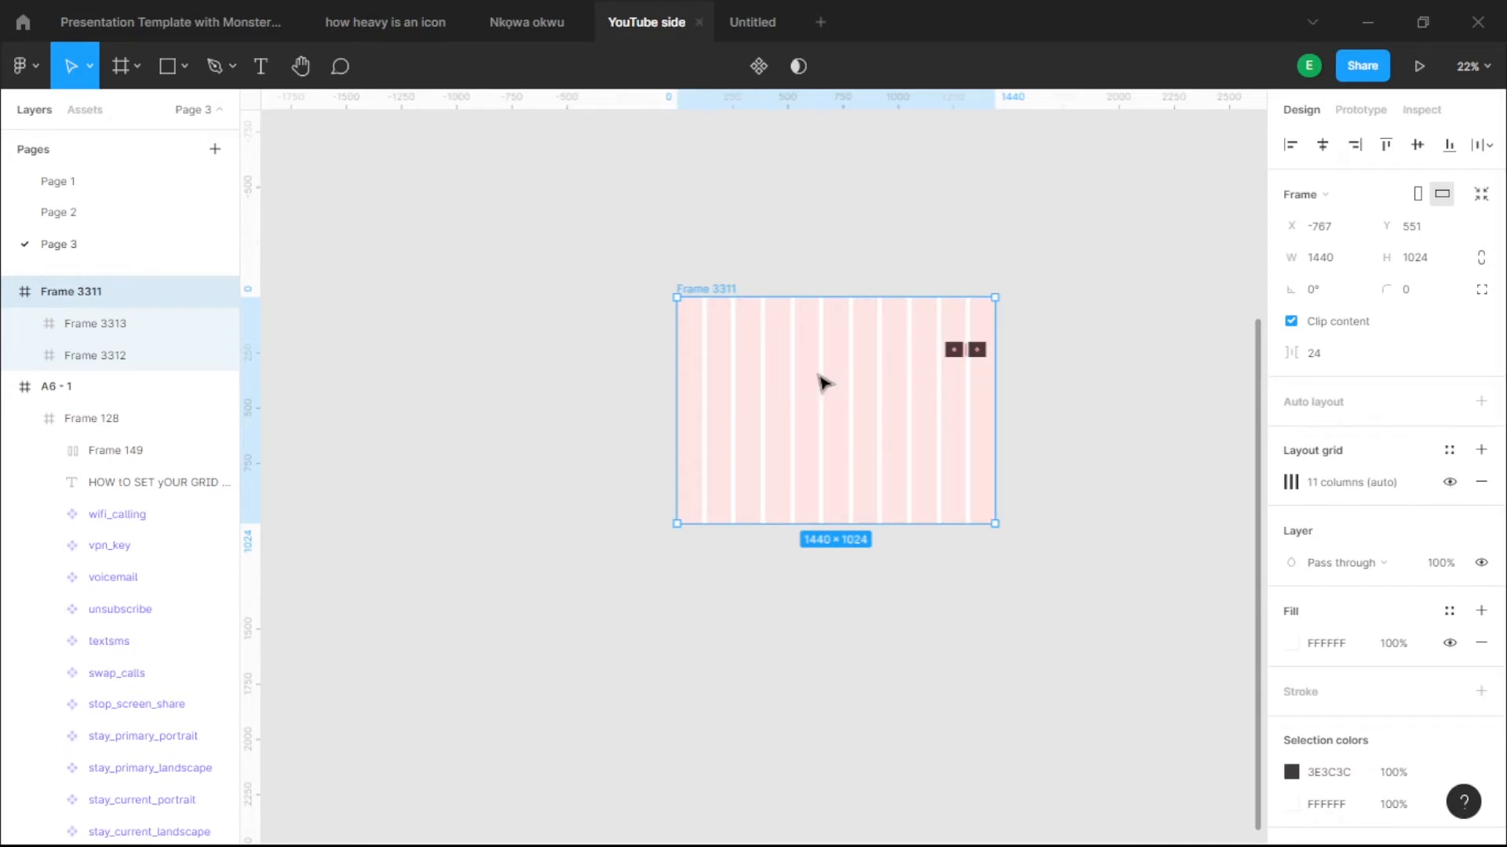
scroll(982, 366, "up", 3)
- Set Frame 3311's column grid to Left type, 80 px column width and 24 px gutter
left_click(1078, 345)
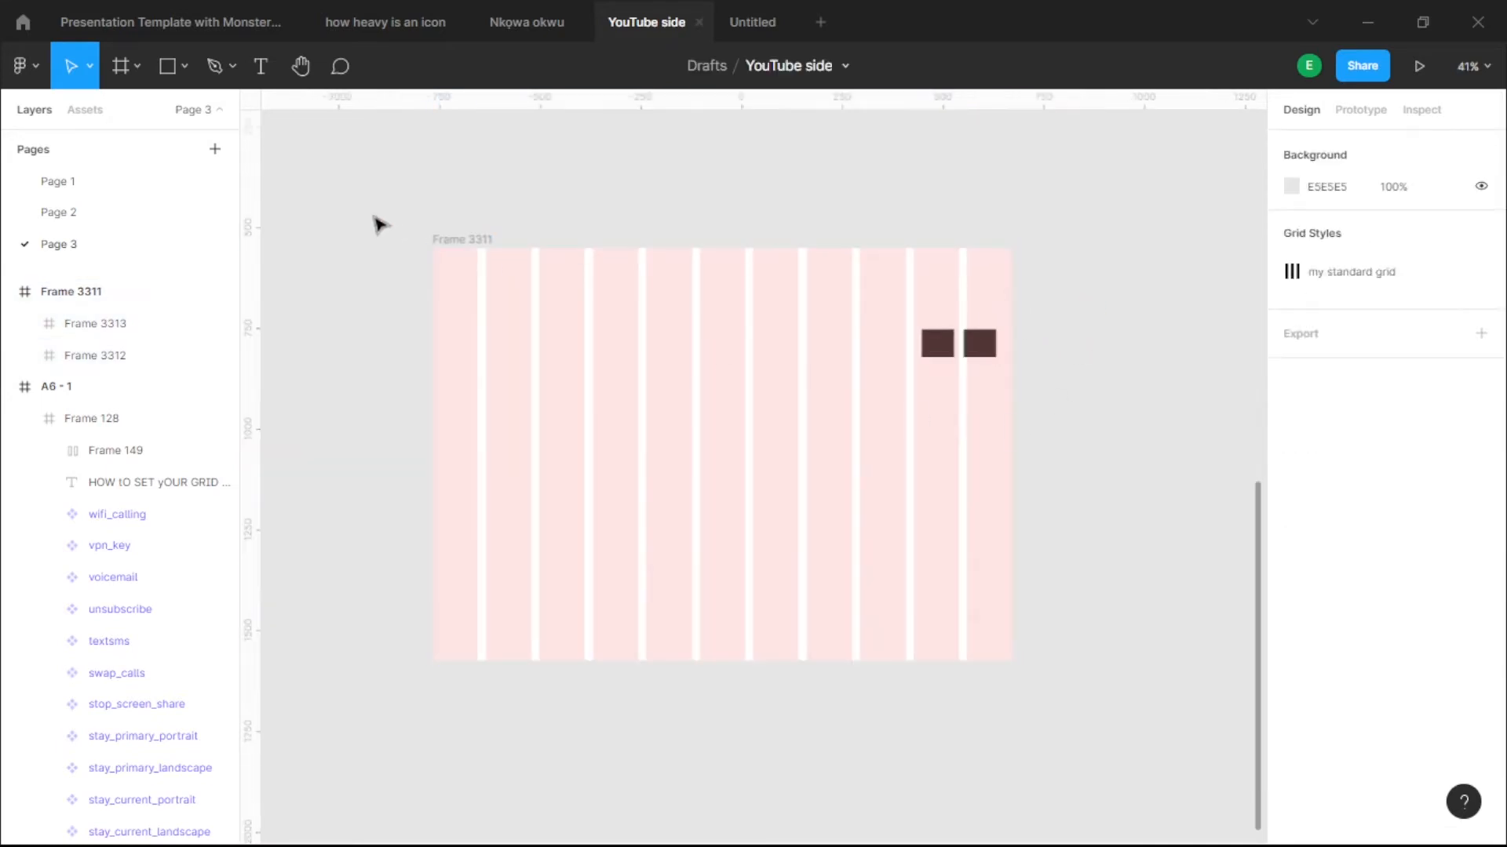
left_click(463, 240)
left_click(1290, 482)
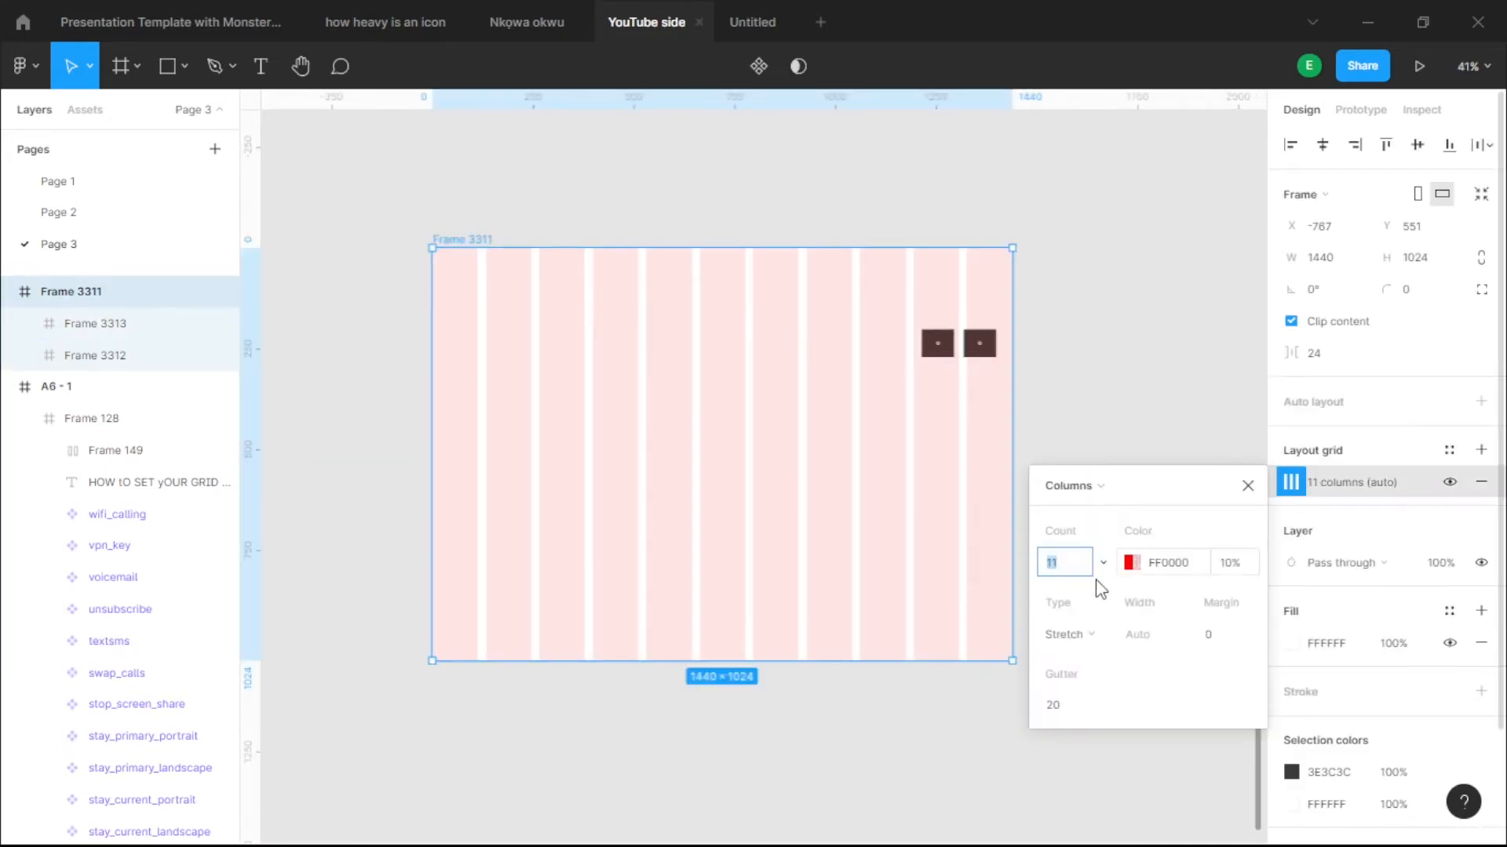
left_click(1071, 558)
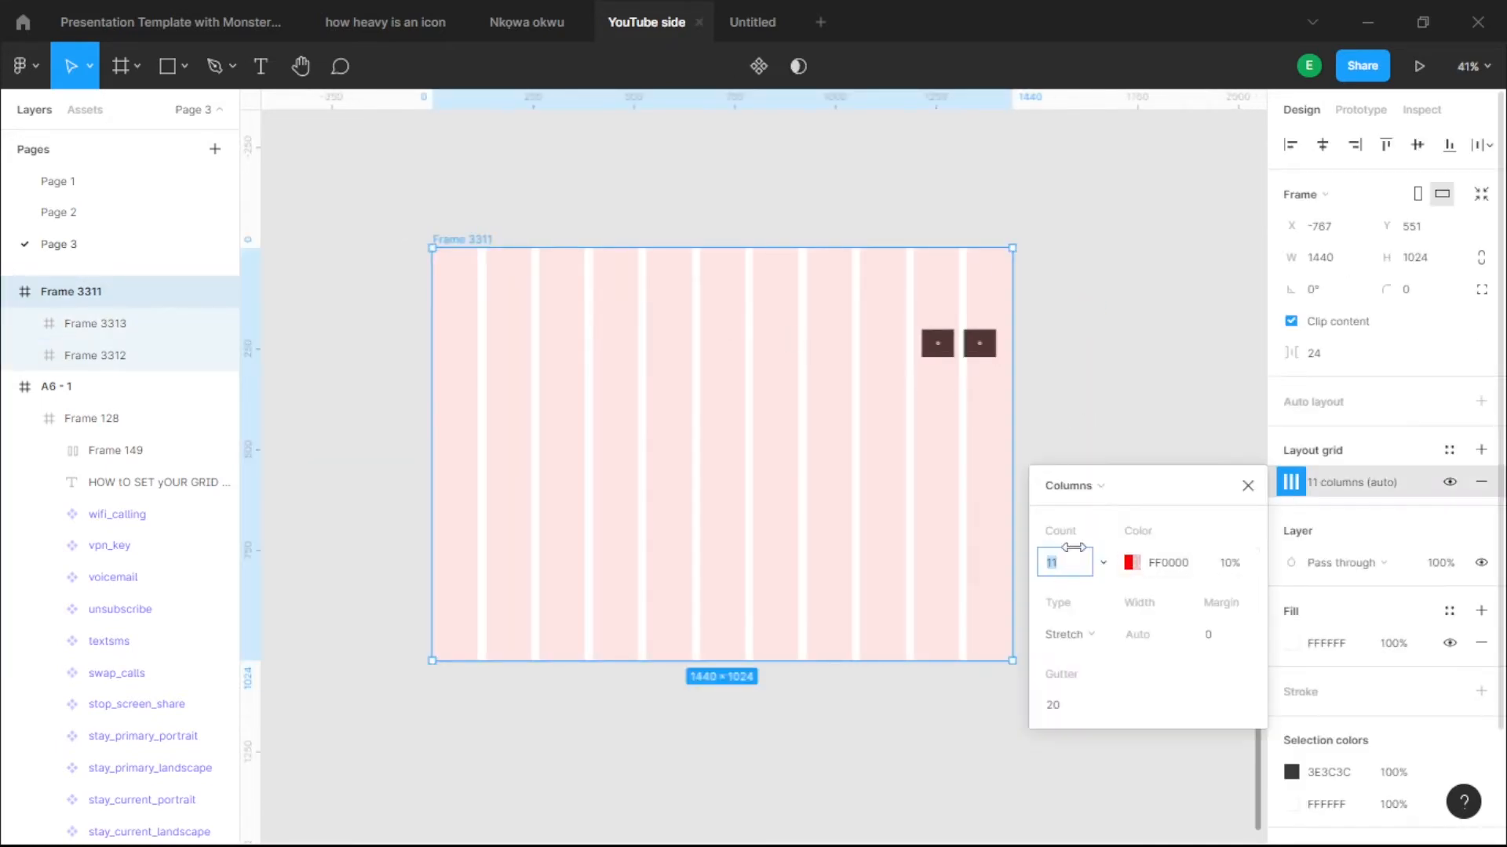
left_click(1099, 637)
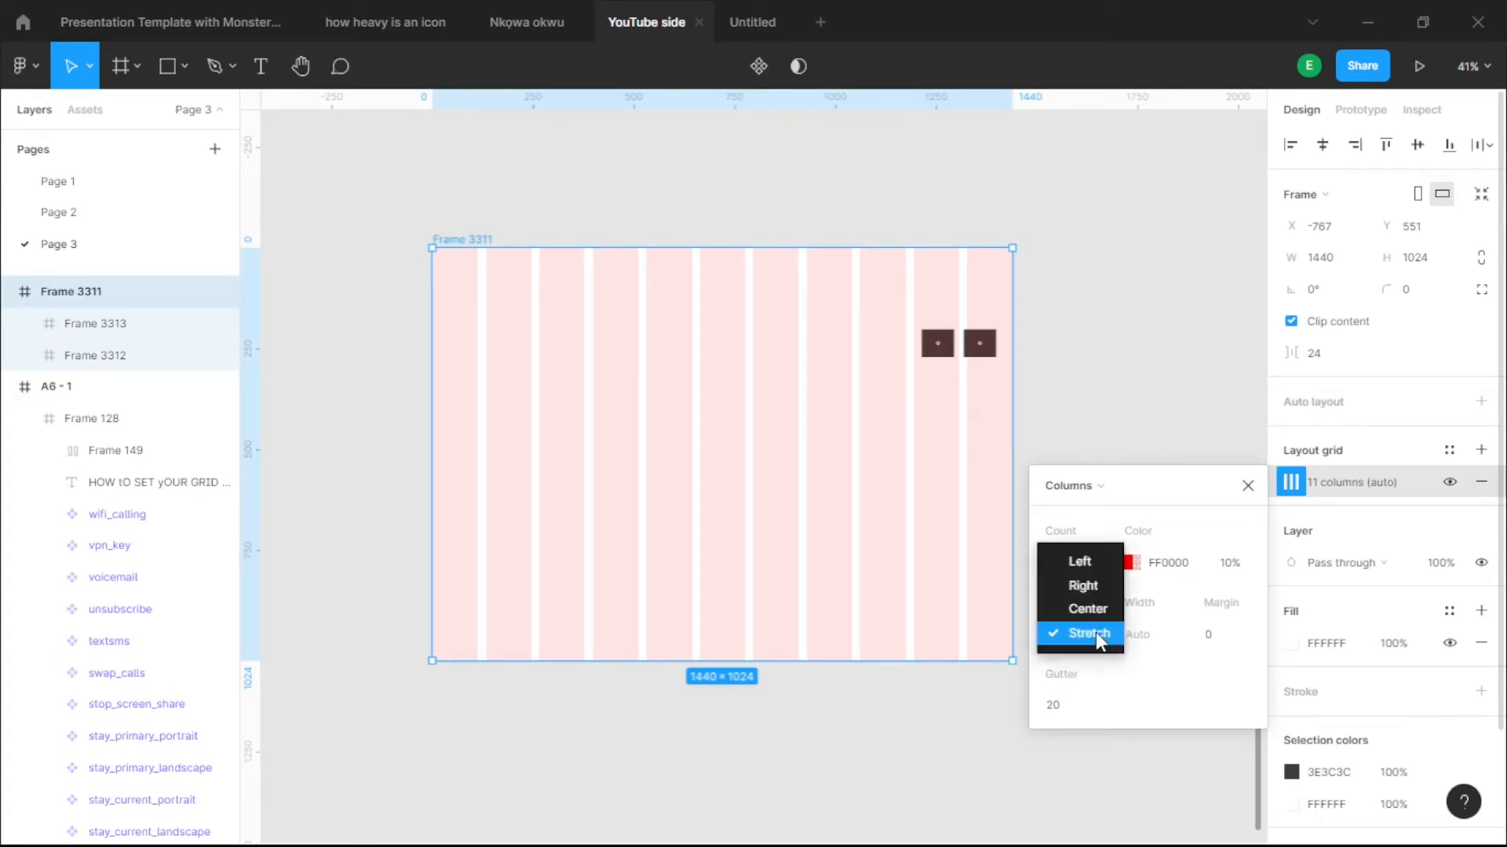
left_click(1089, 565)
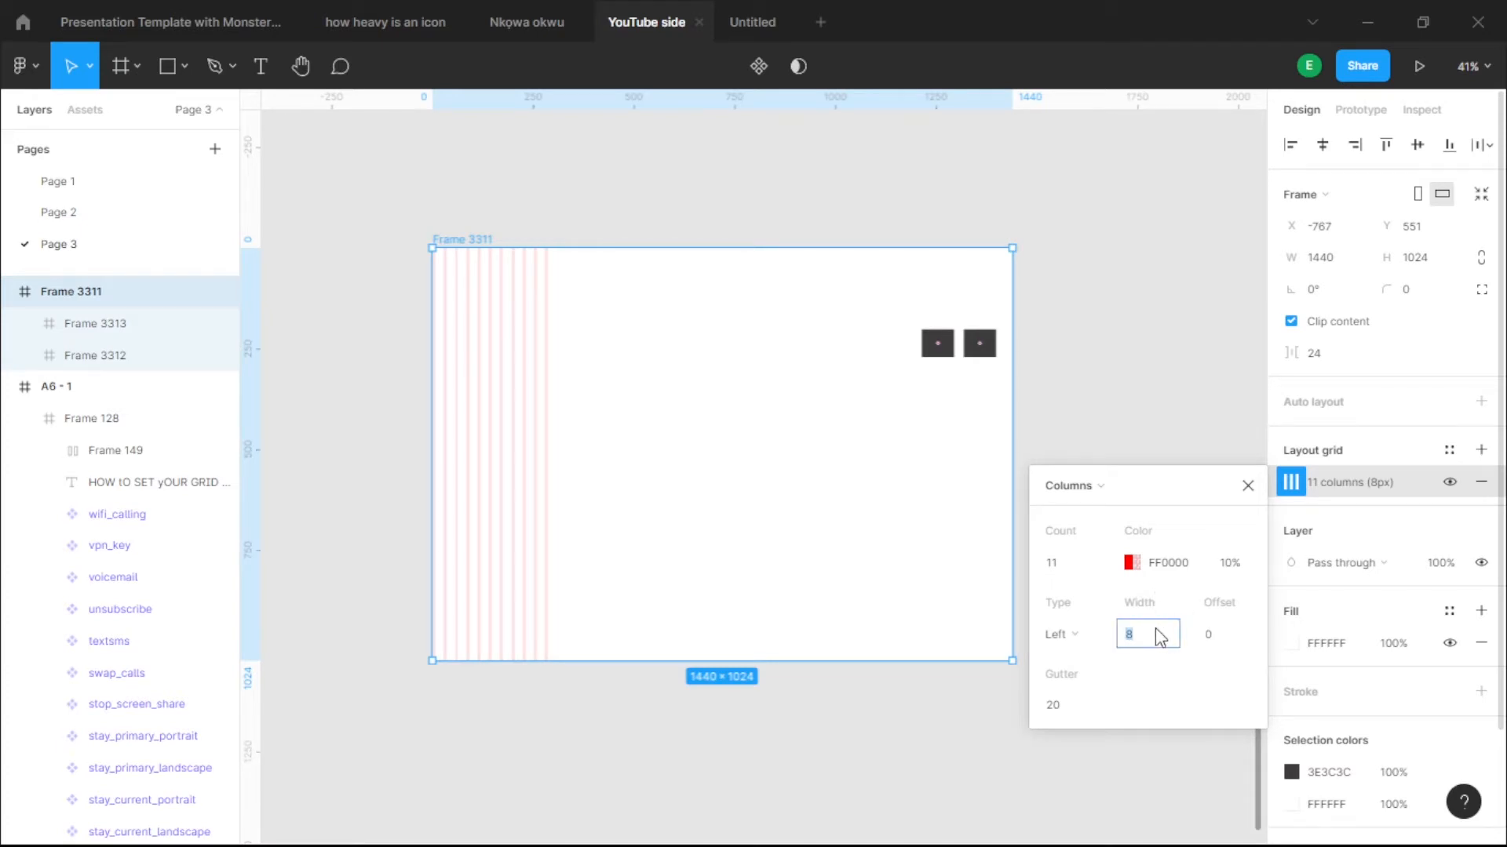
type("80")
key("Return")
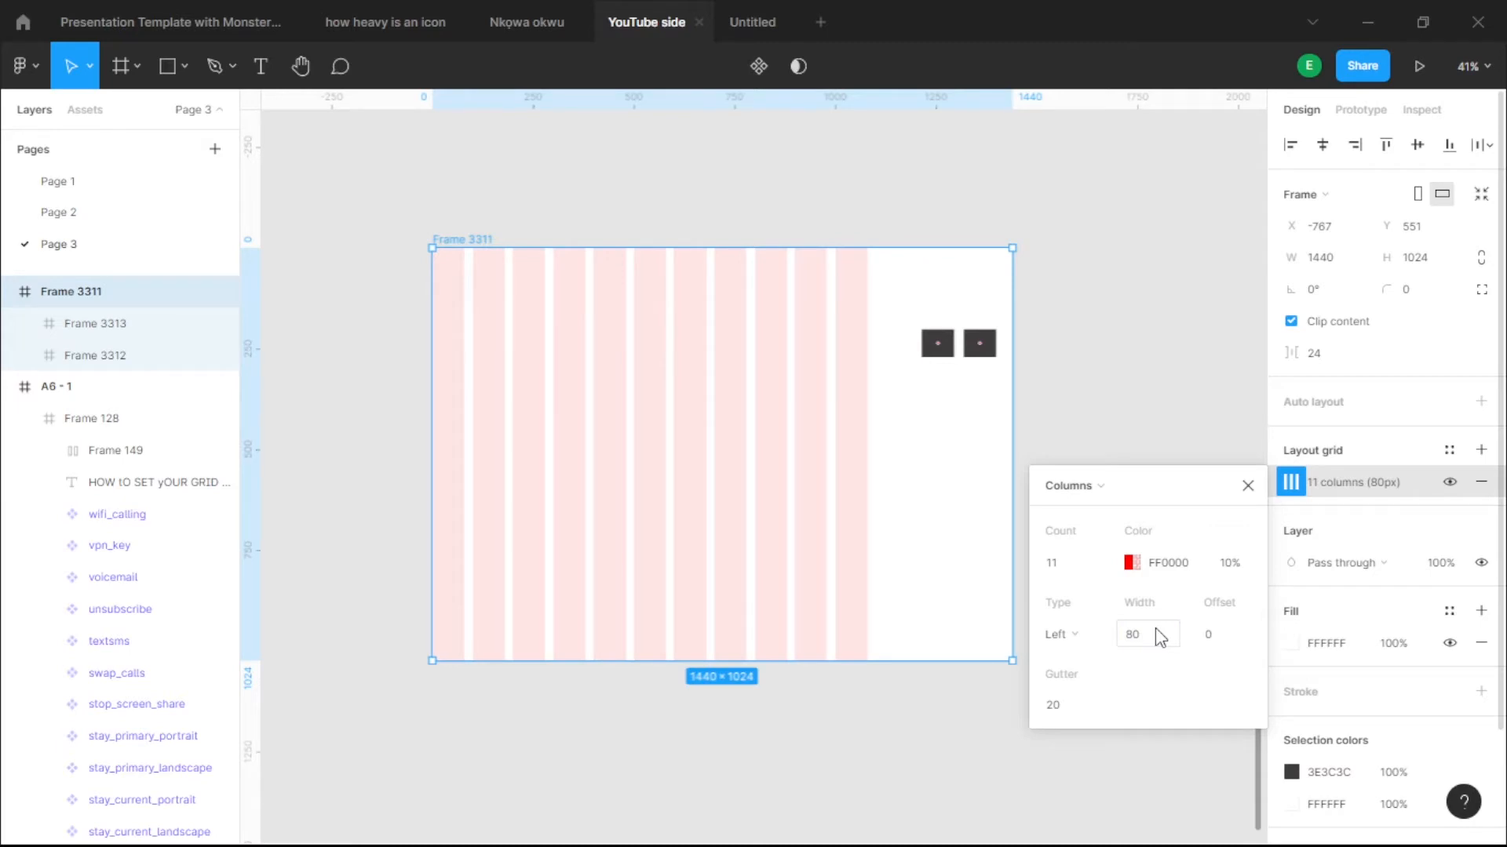
left_click(1064, 711)
type("24")
key("Return")
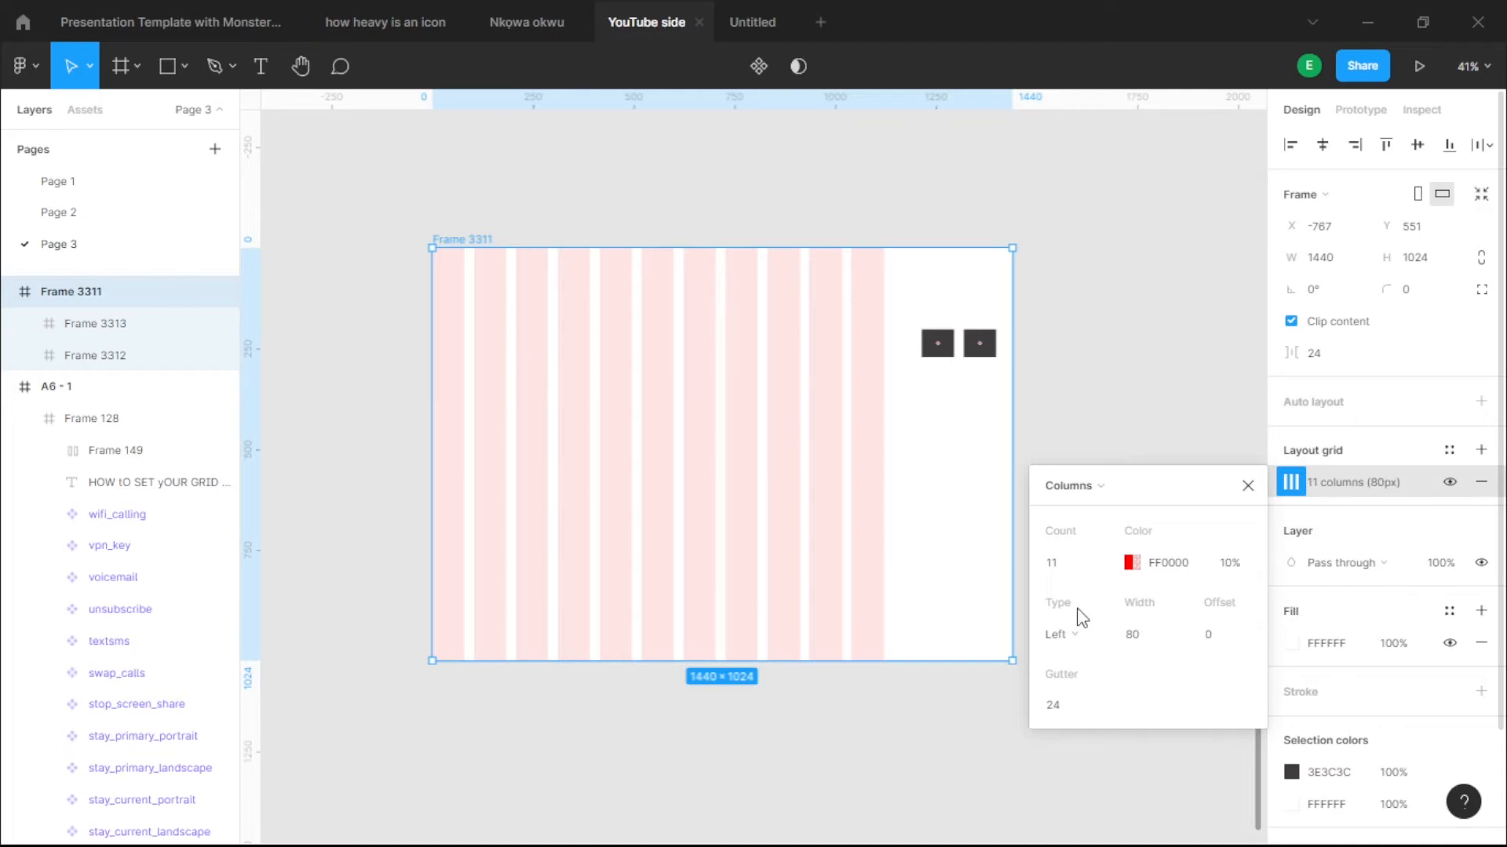
- Set the column grid offset to 280
left_click(1220, 638)
type("280")
key("Return")
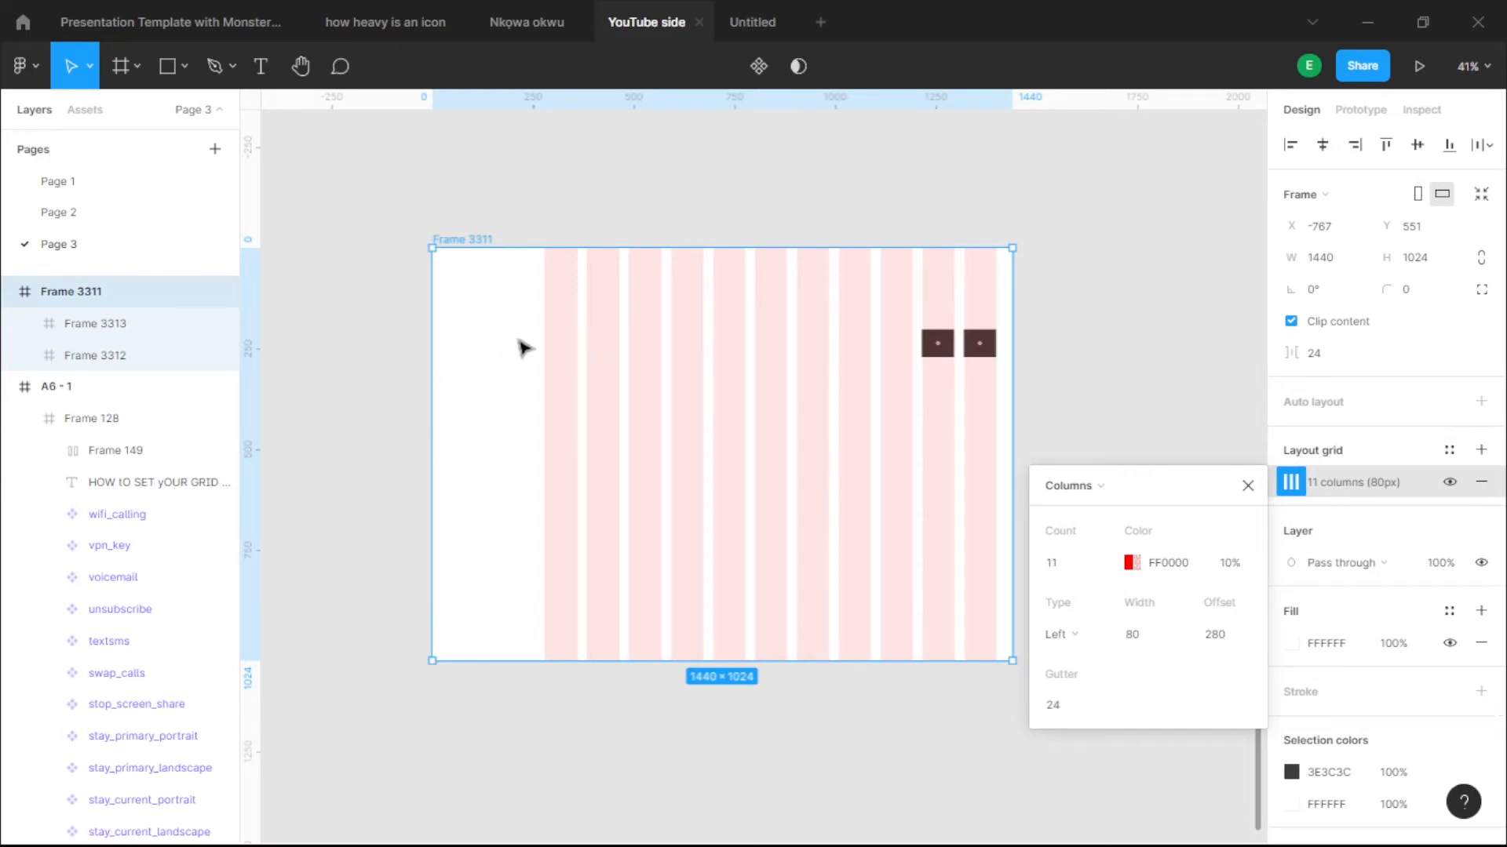
- Change the column grid offset back to 0 so columns start at the frame's left edge
scroll(1013, 361, "up", 3)
scroll(1012, 361, "down", 3)
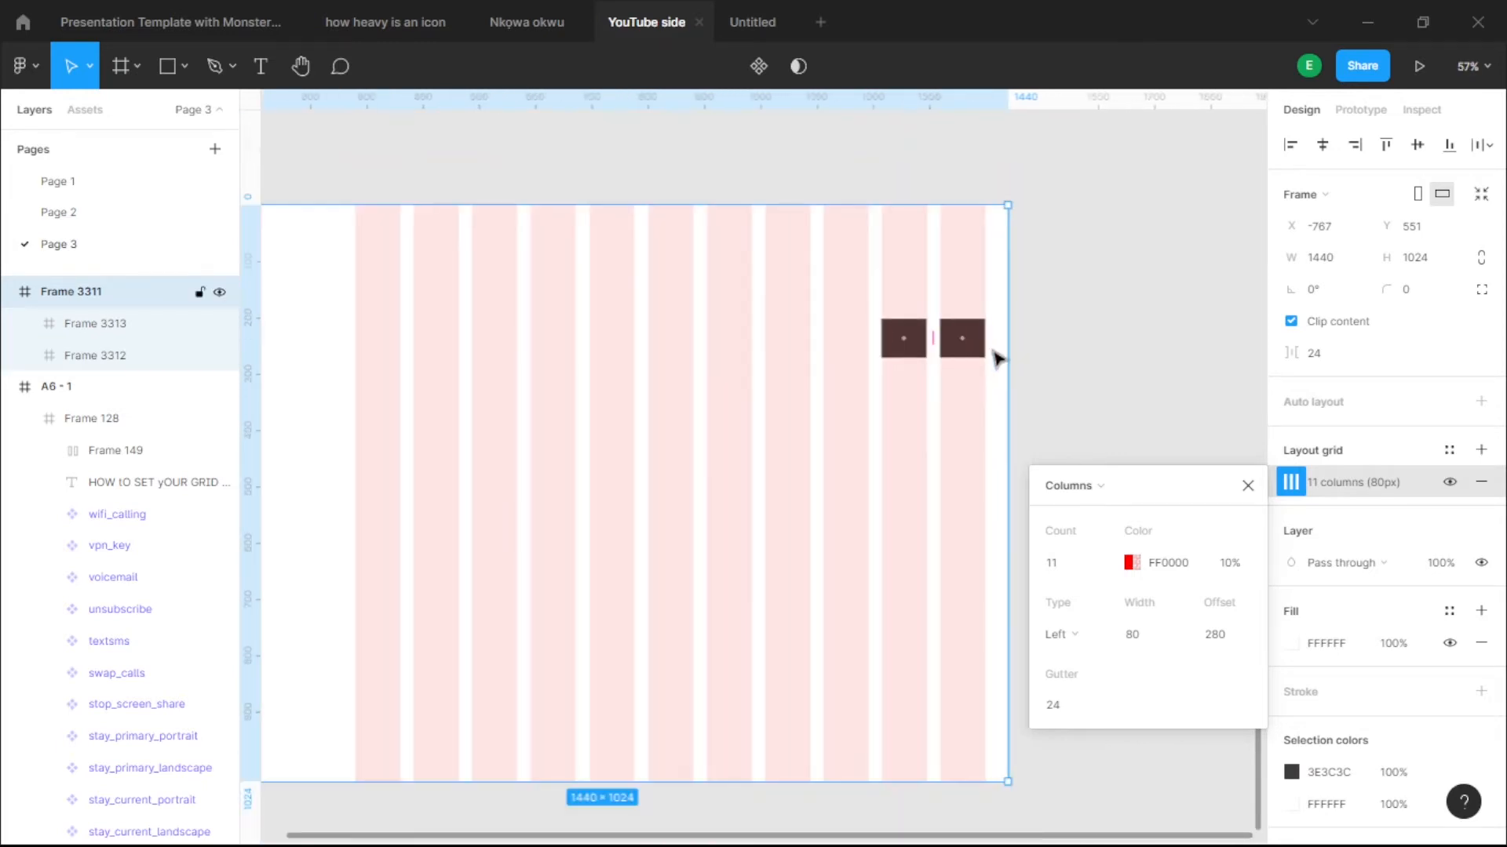
scroll(1099, 282, "down", 3)
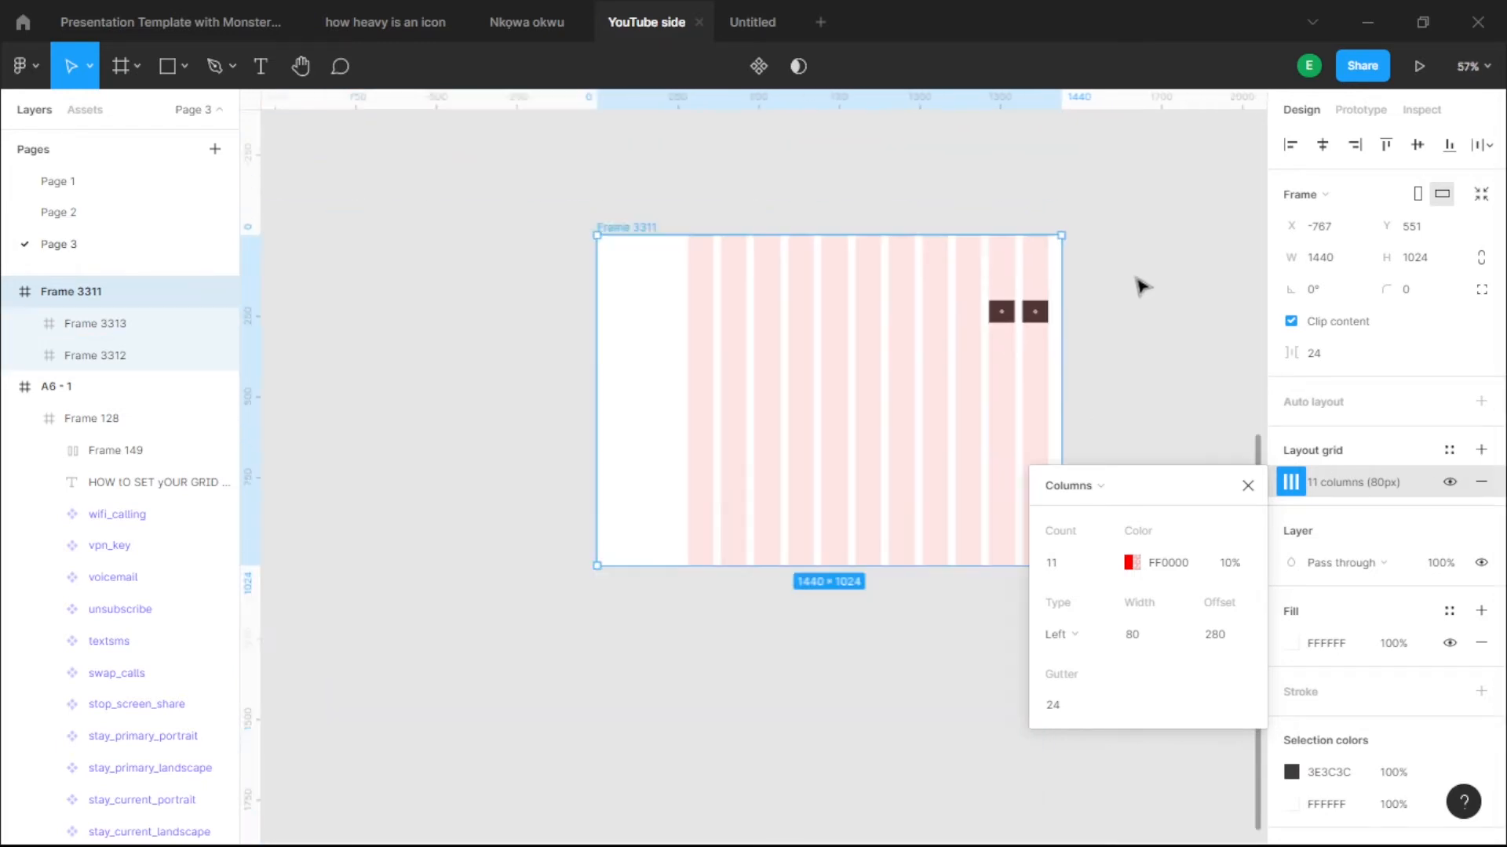
left_click(1140, 285)
left_click(629, 228)
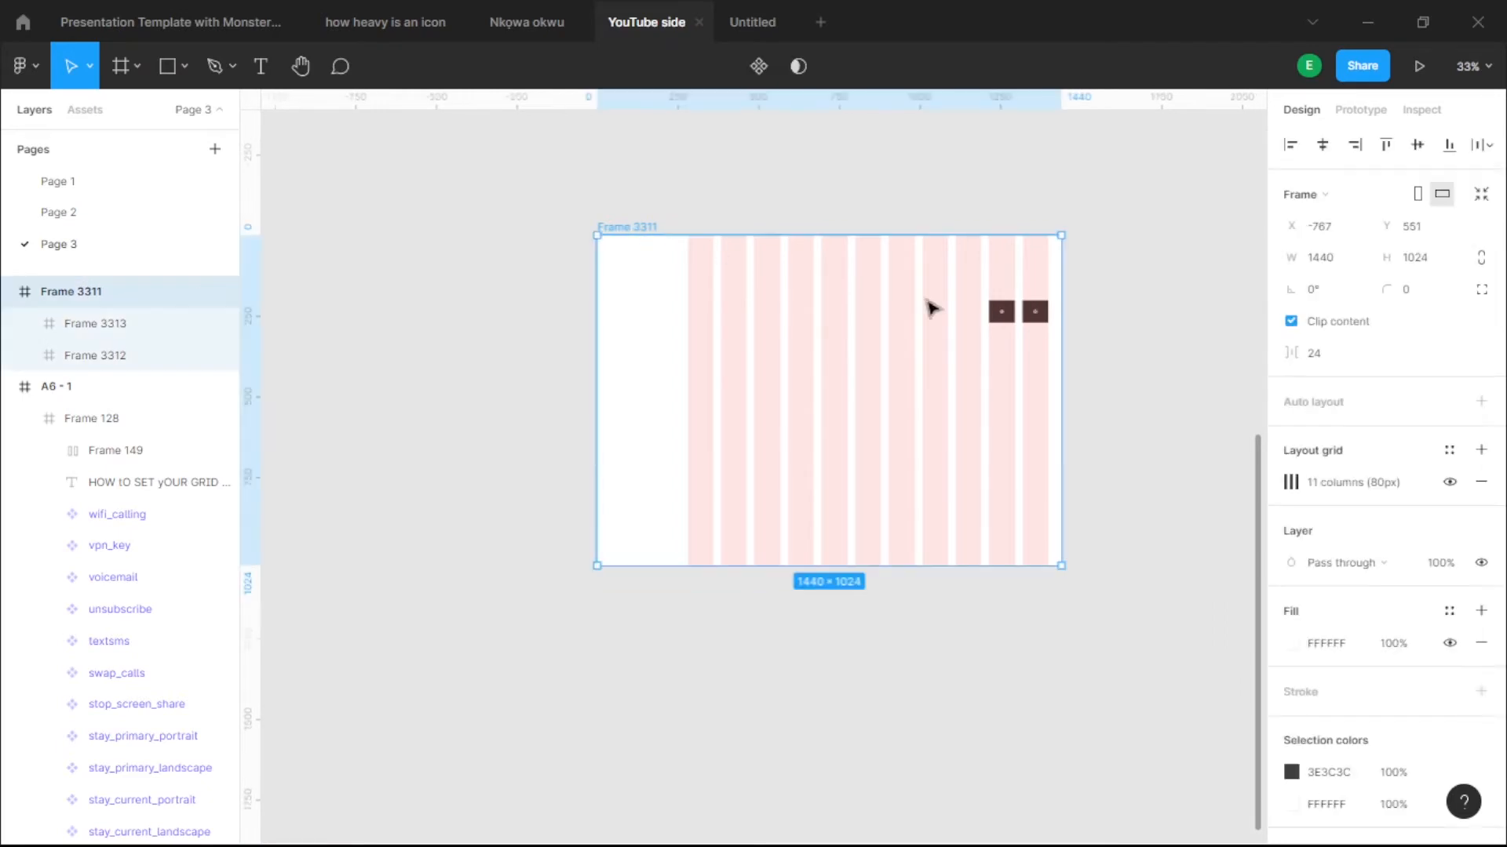
left_click(1291, 482)
left_click(1228, 636)
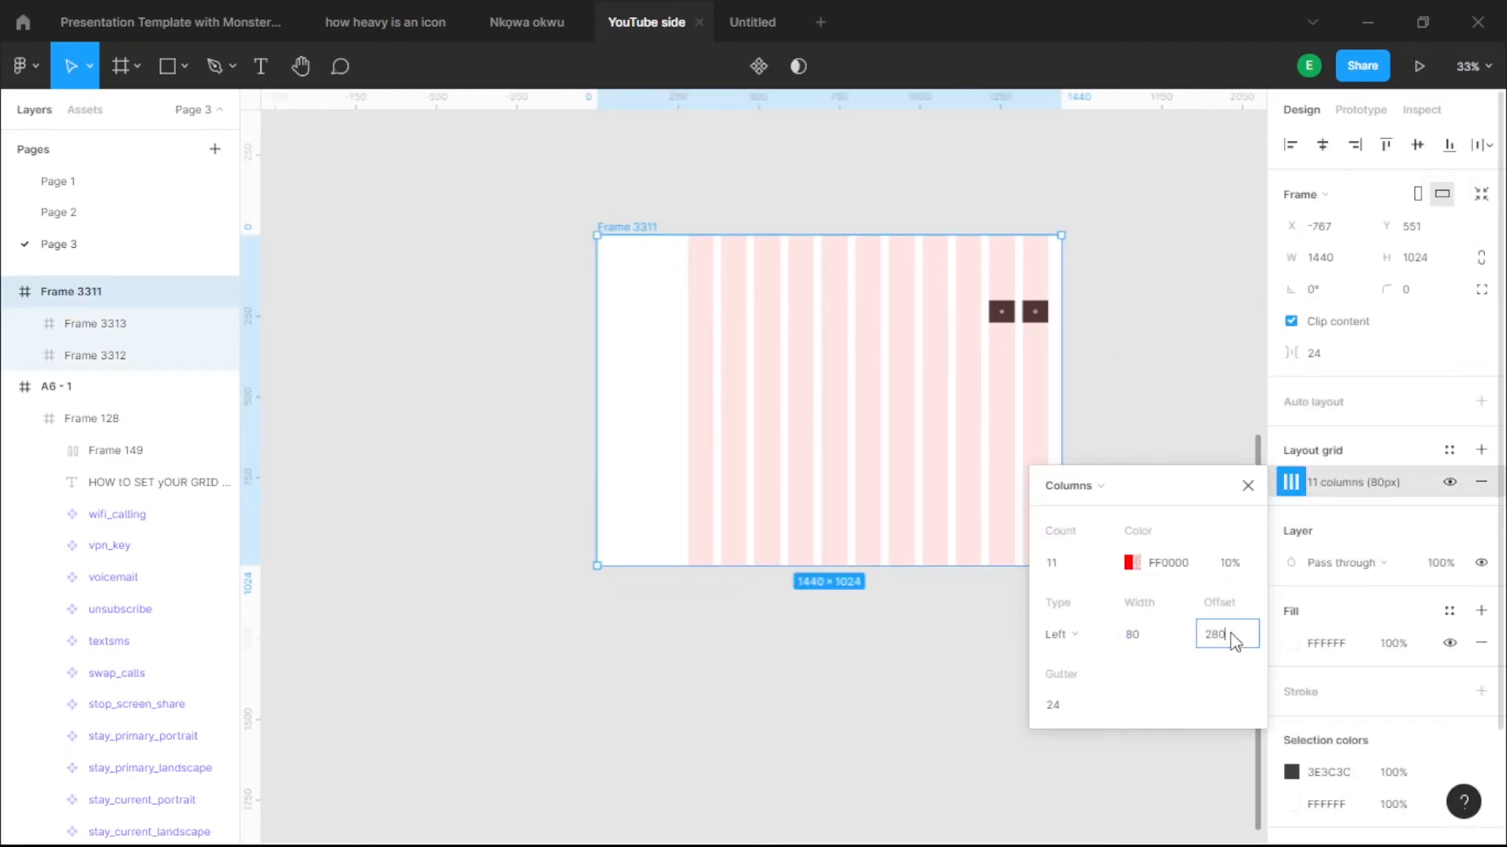
type("0")
key("Return")
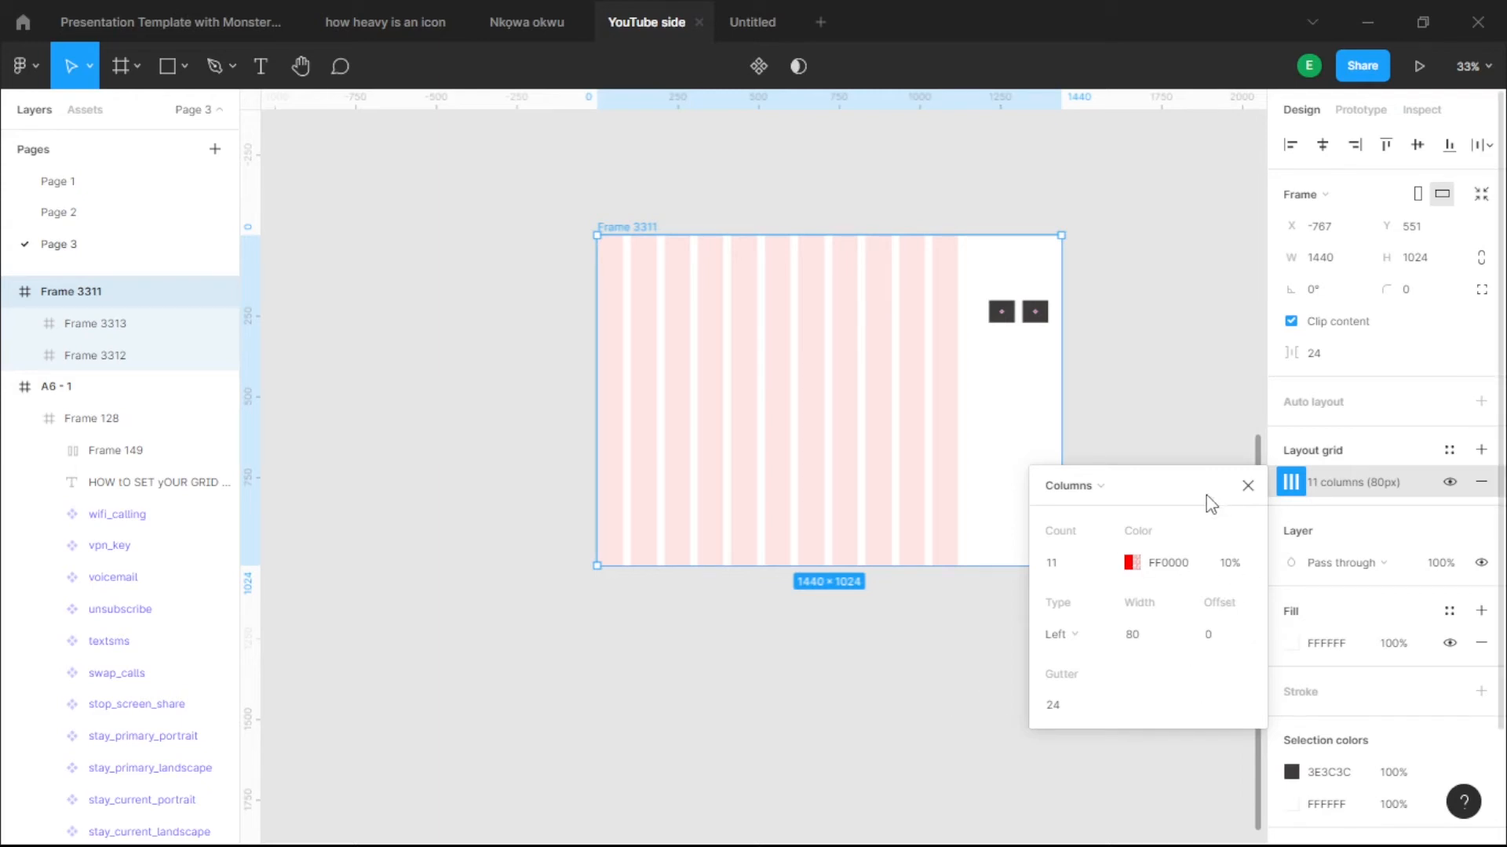
- Switch the column grid to Right alignment and raise its offset slightly
left_click_drag(1207, 494, 1107, 424)
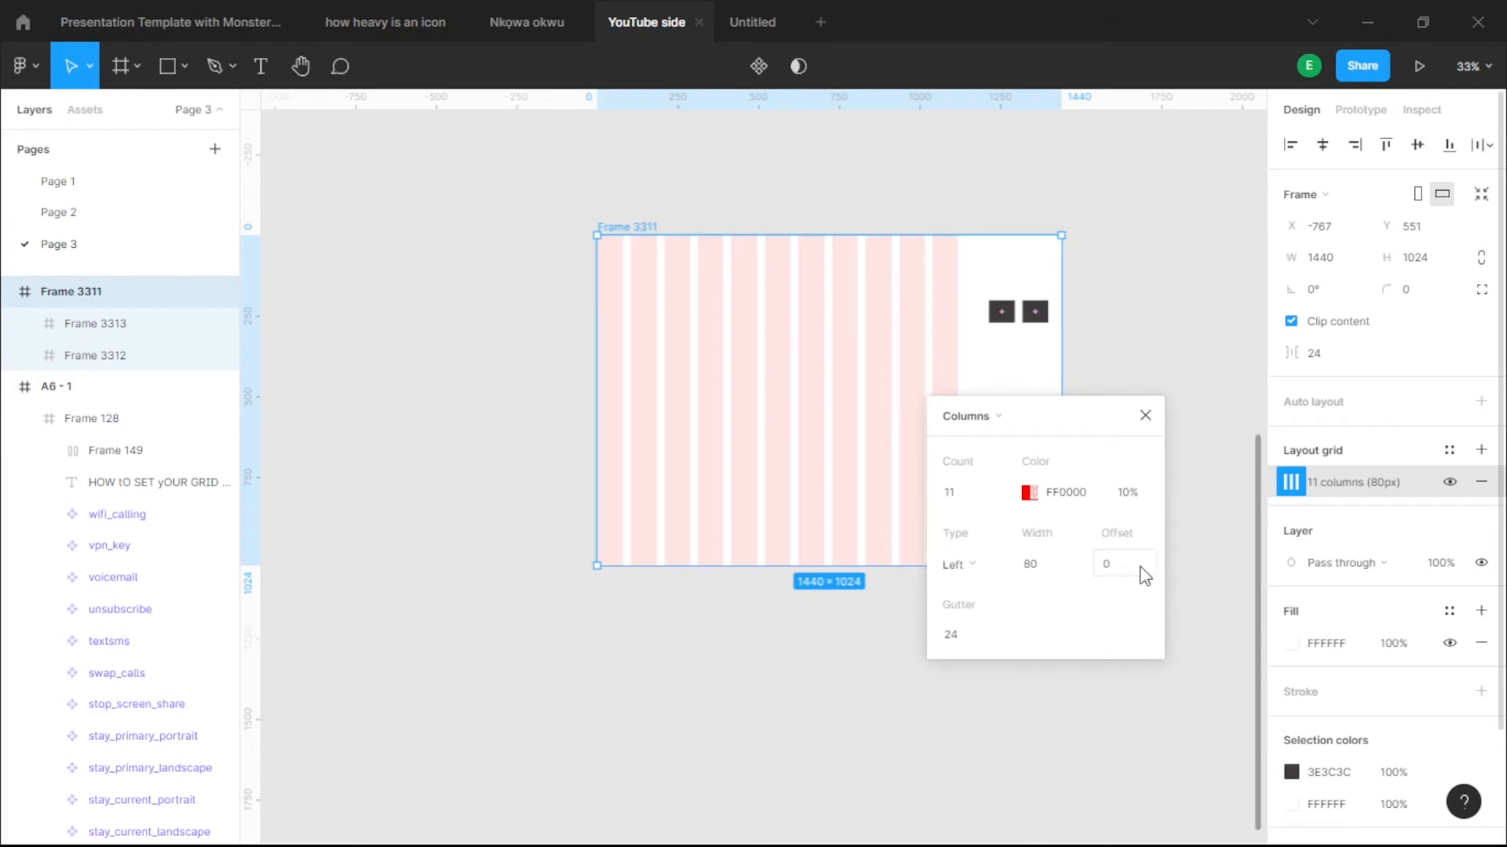
left_click(970, 564)
left_click(973, 589)
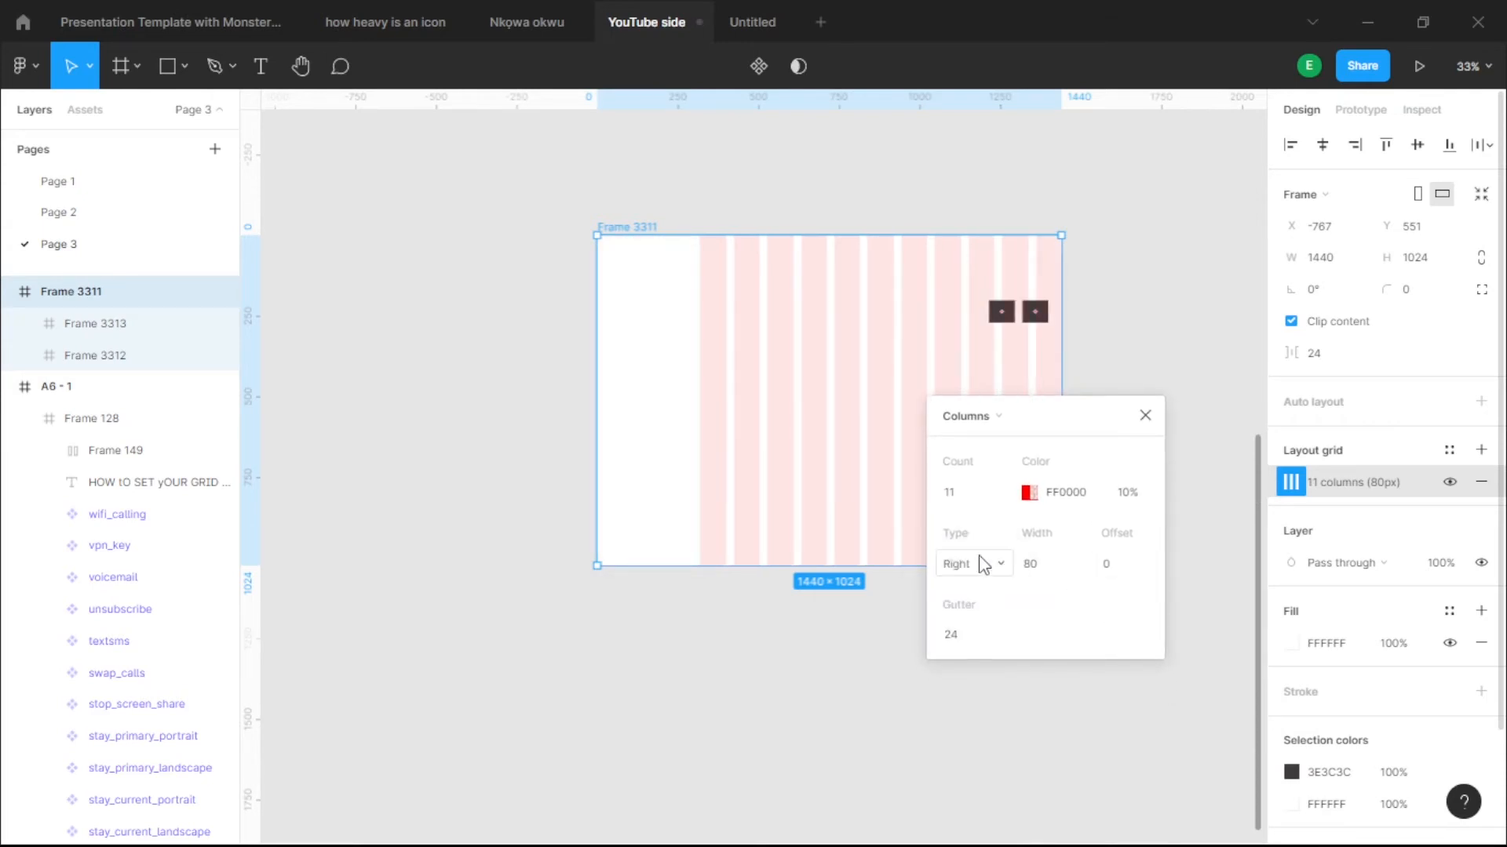
left_click(994, 565)
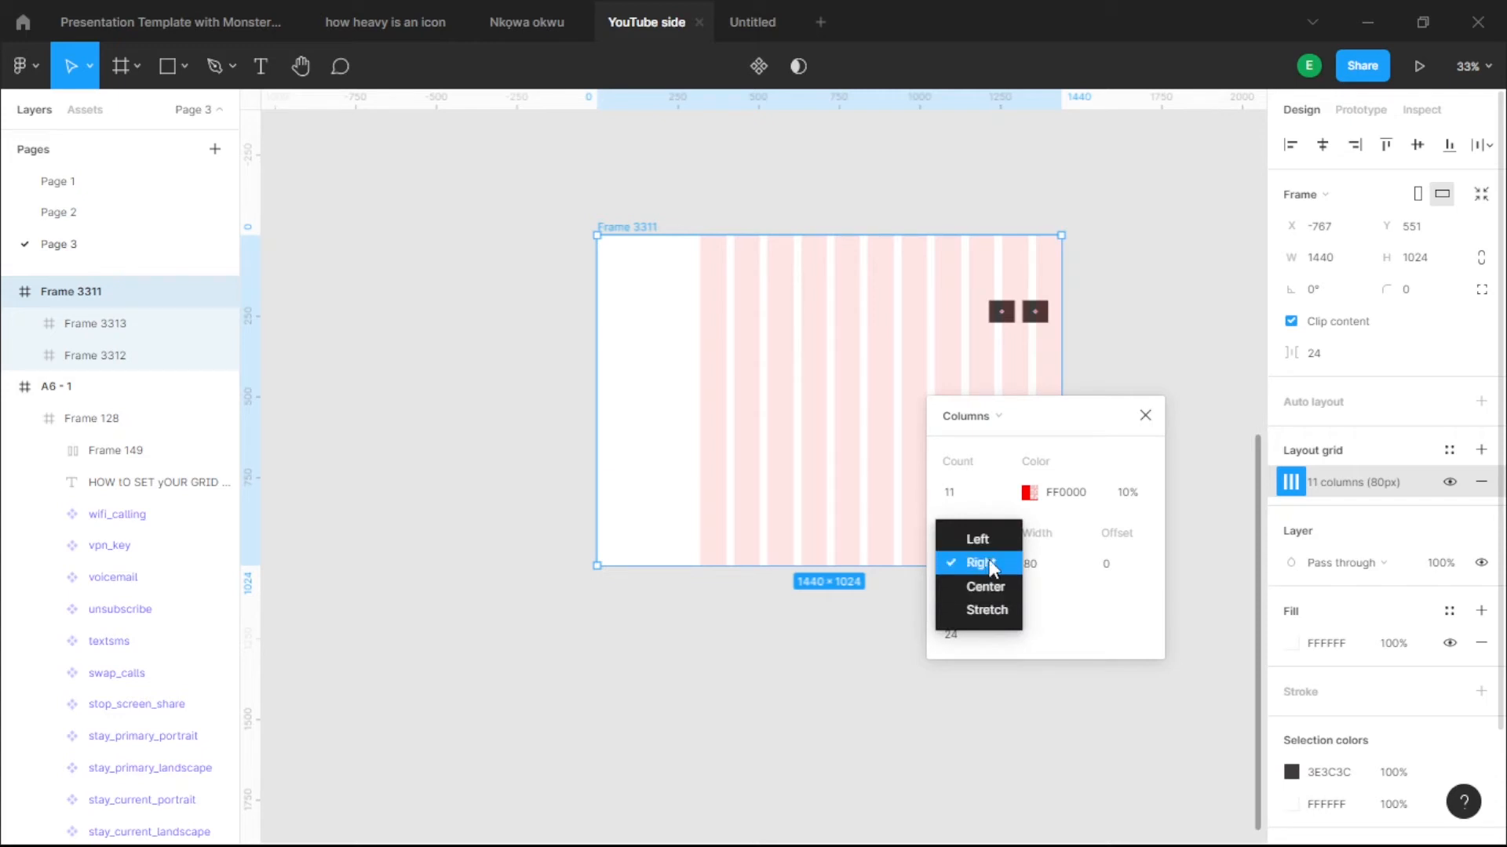
left_click(992, 541)
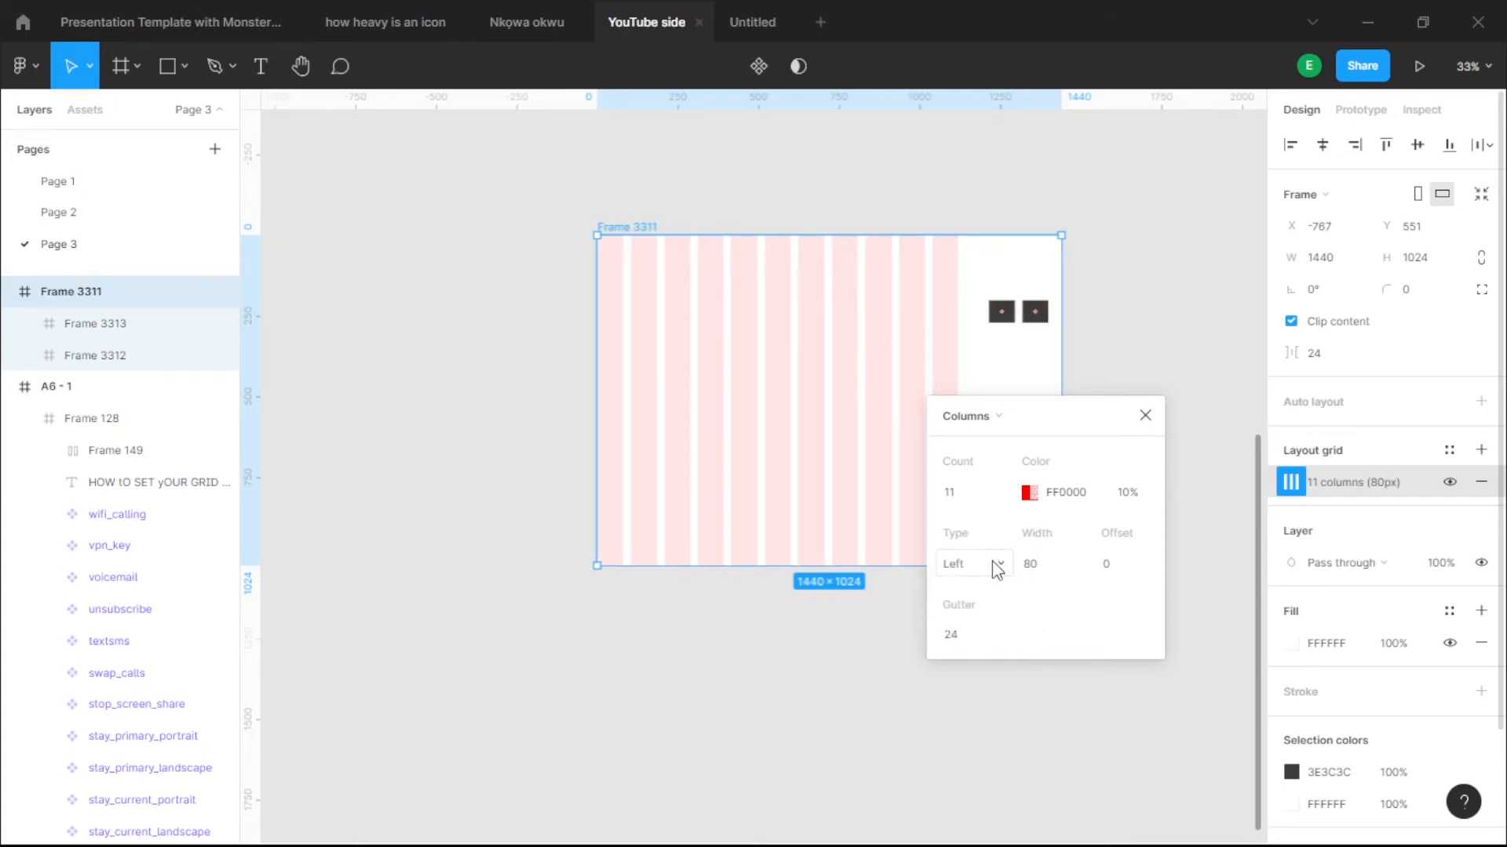
left_click(993, 564)
left_click(992, 584)
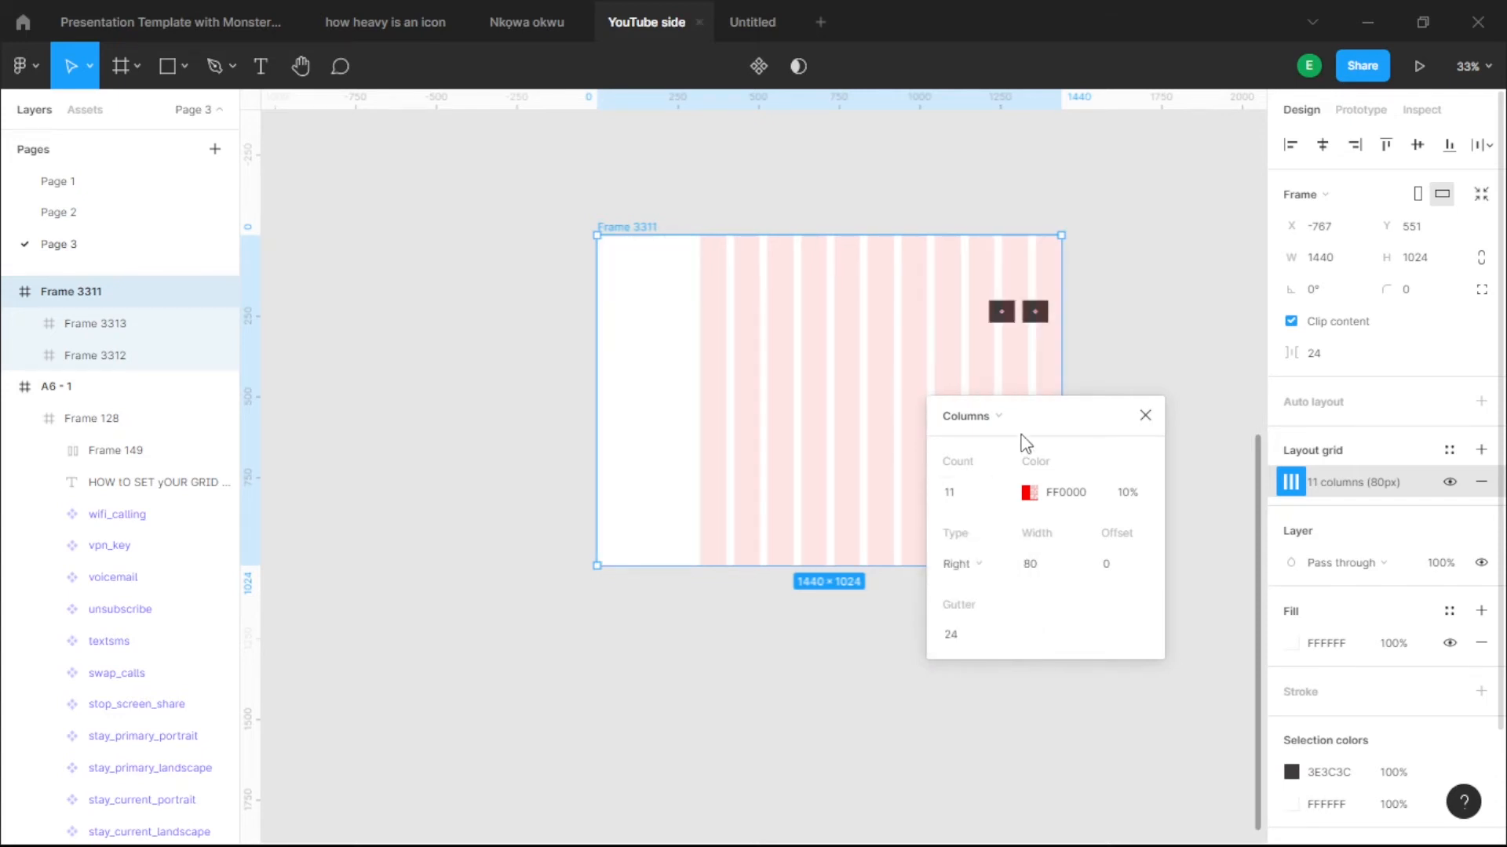
left_click_drag(1122, 566, 1202, 565)
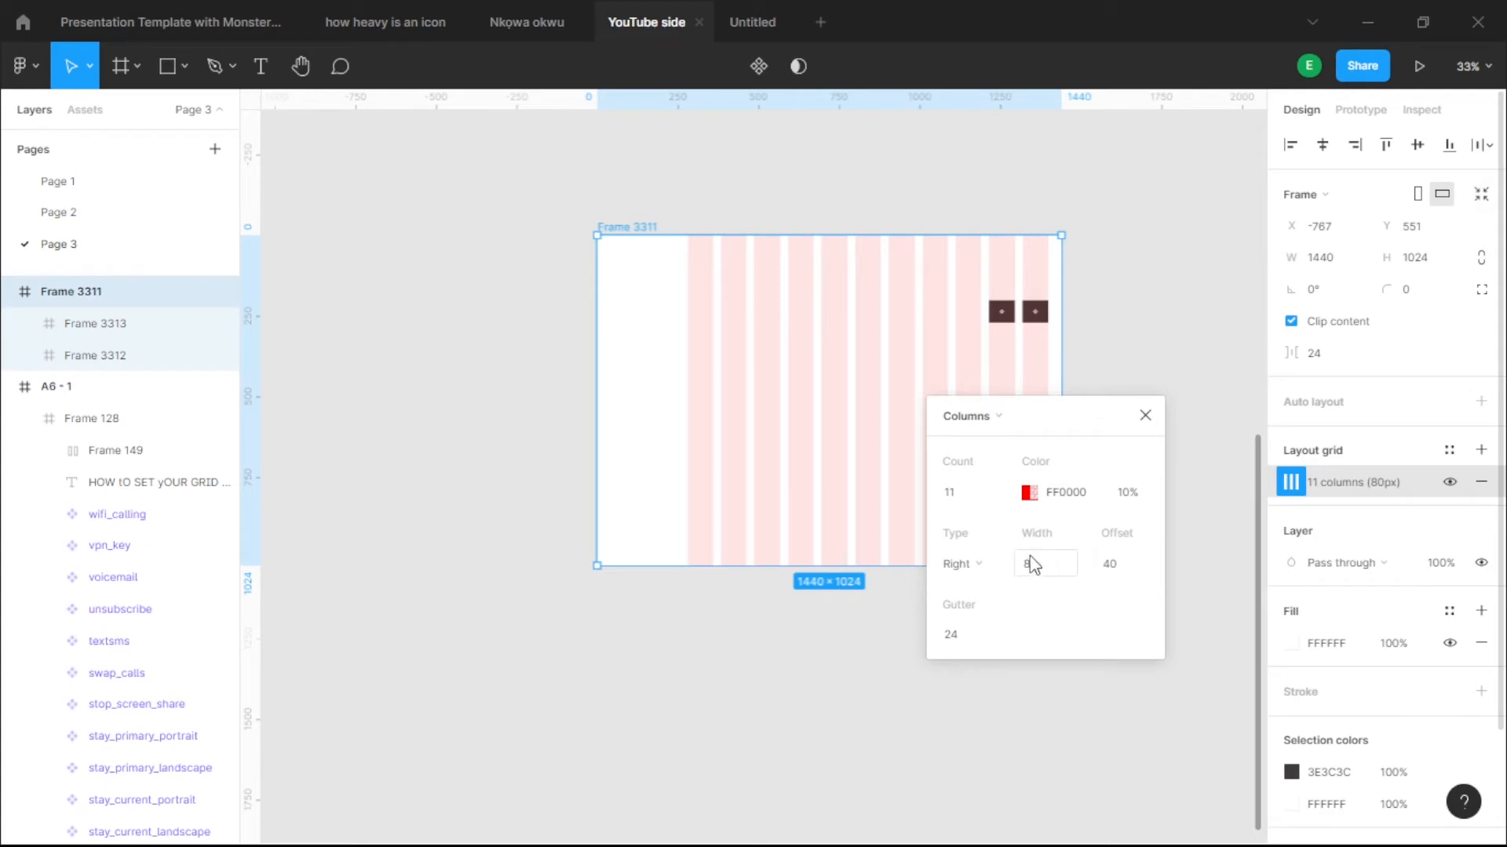
- Align the grid columns to the left with a 280 offset
left_click(987, 570)
left_click(982, 550)
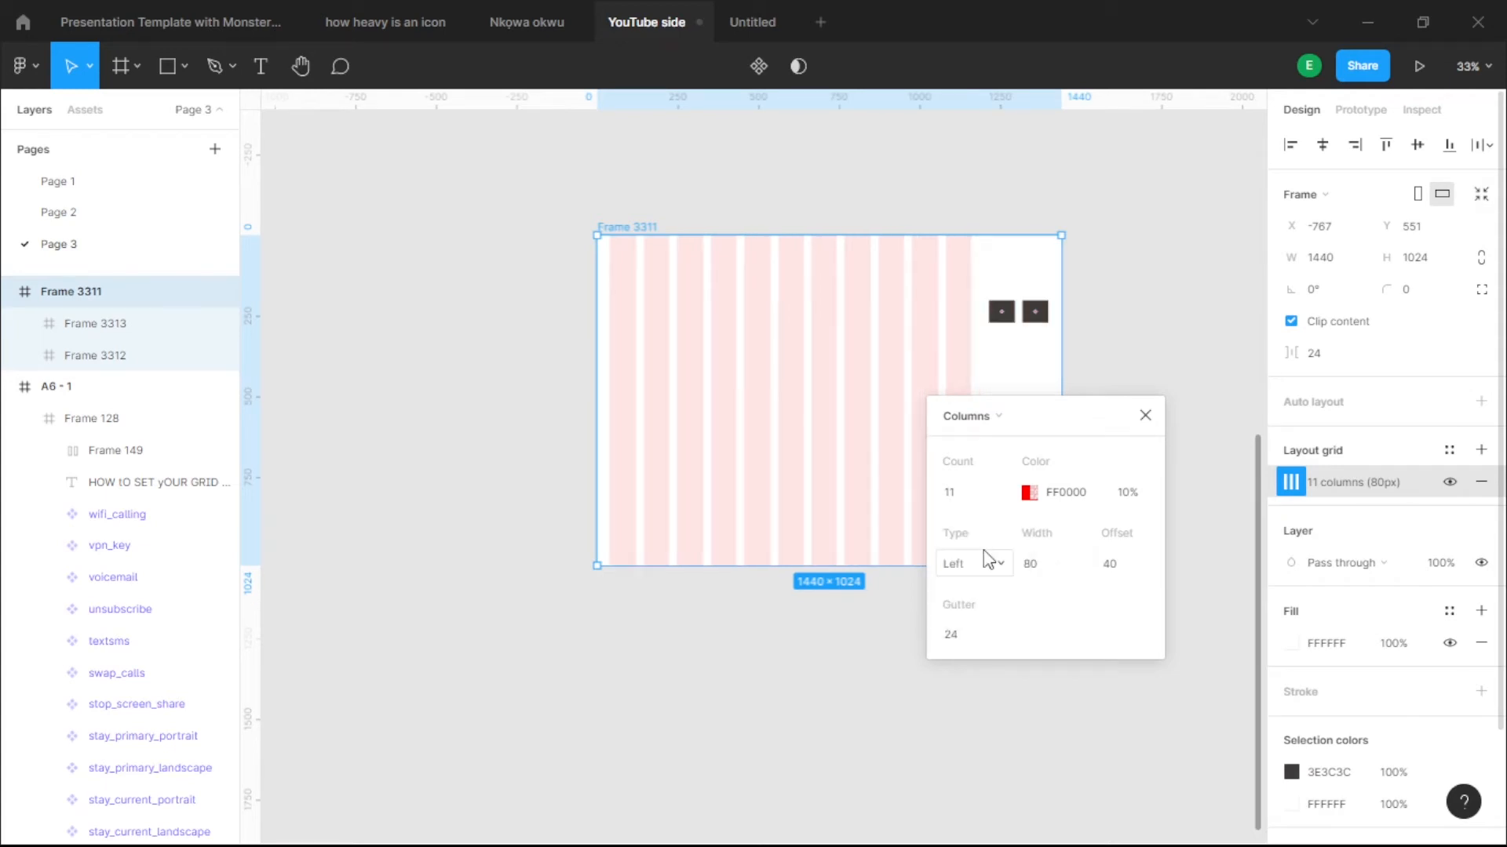
left_click(1140, 571)
type("280")
key("Return")
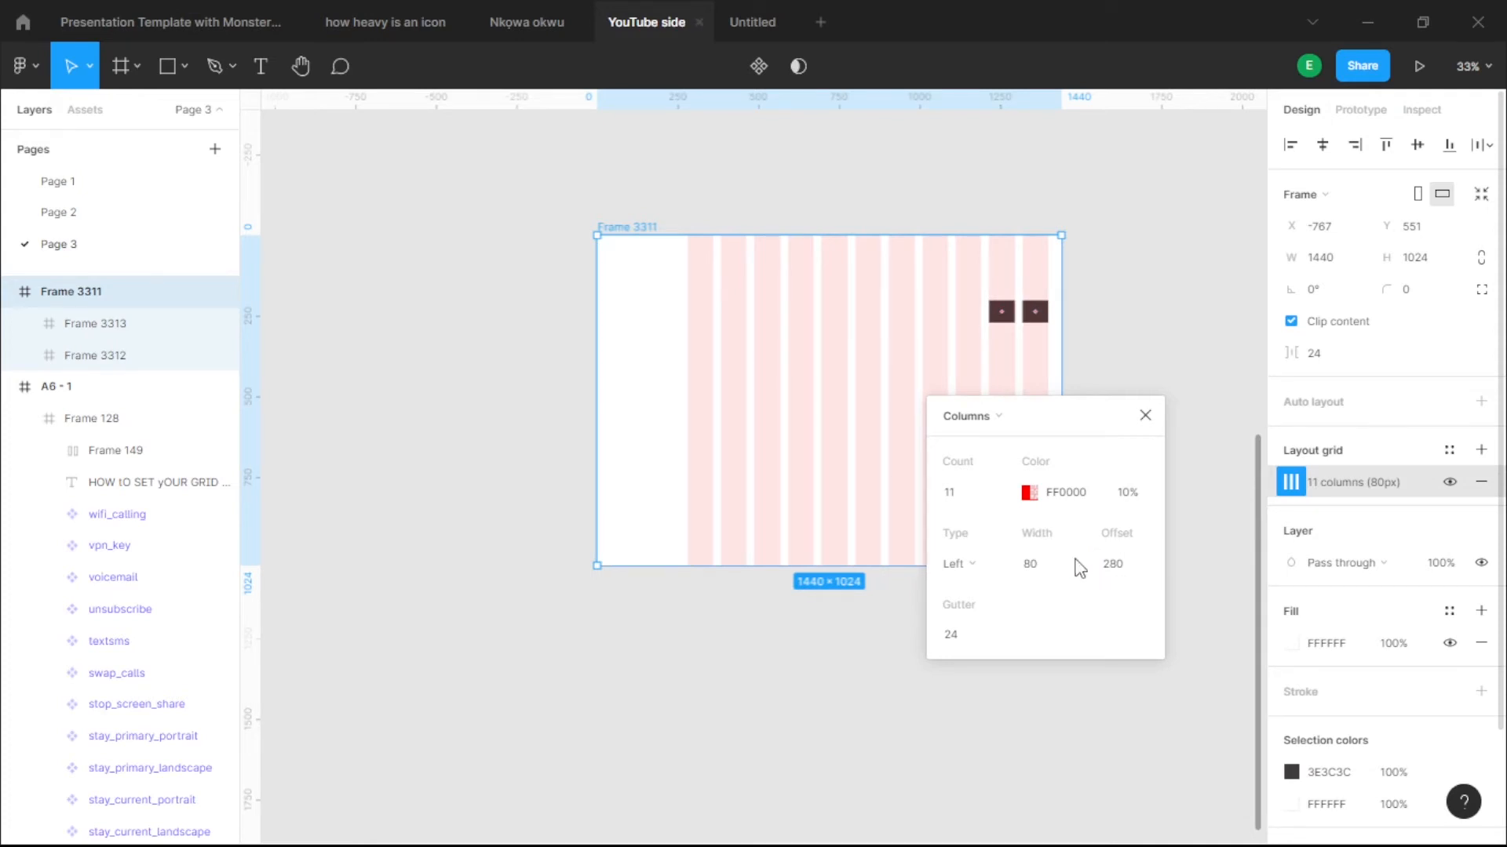
- Align the grid columns to the right with a 40 px offset
left_click(953, 564)
left_click(987, 591)
left_click(1114, 579)
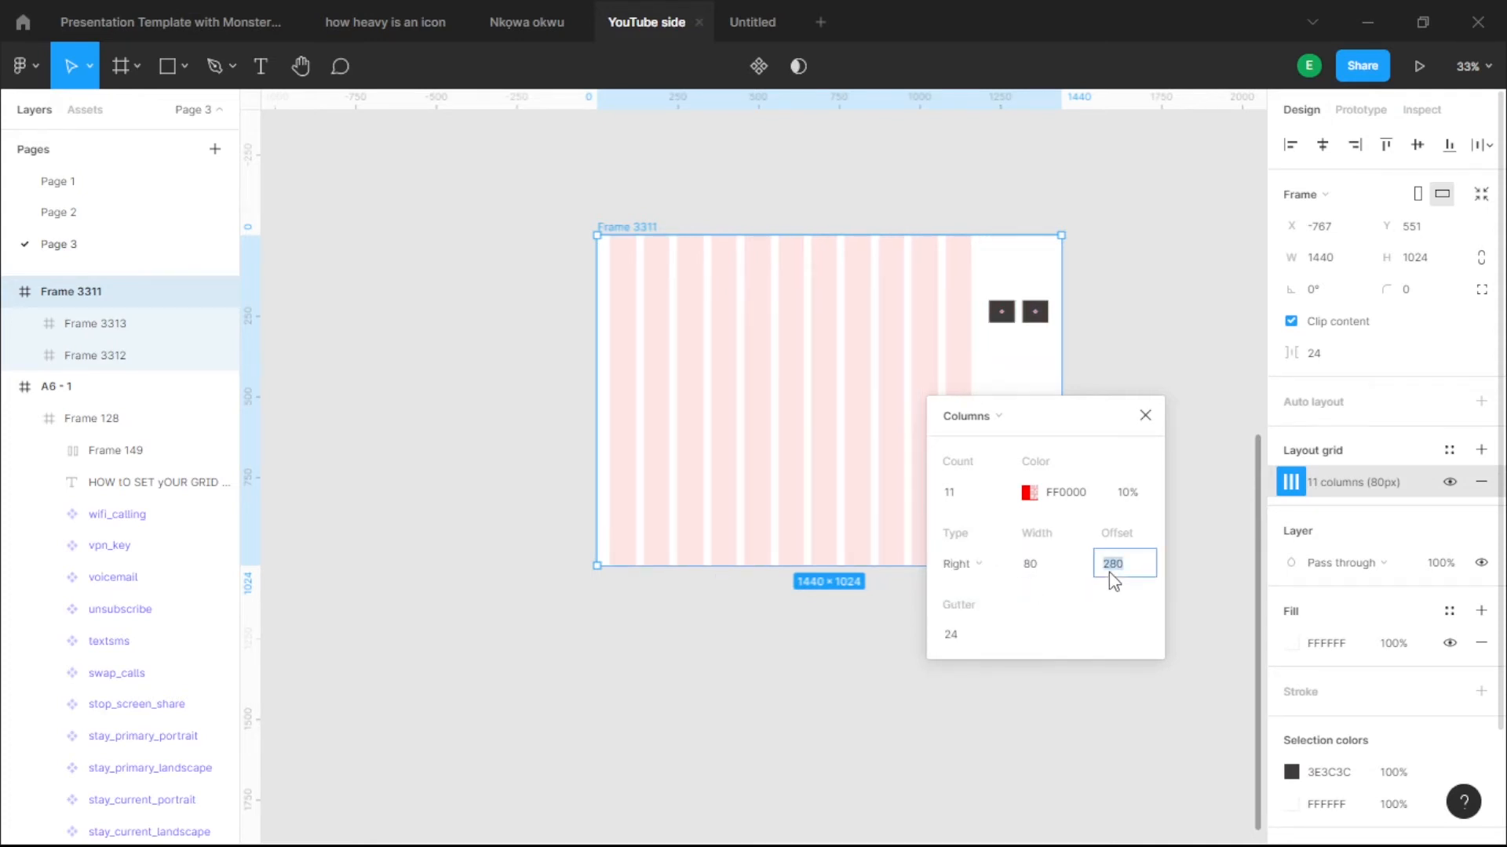
type("40")
key("Return")
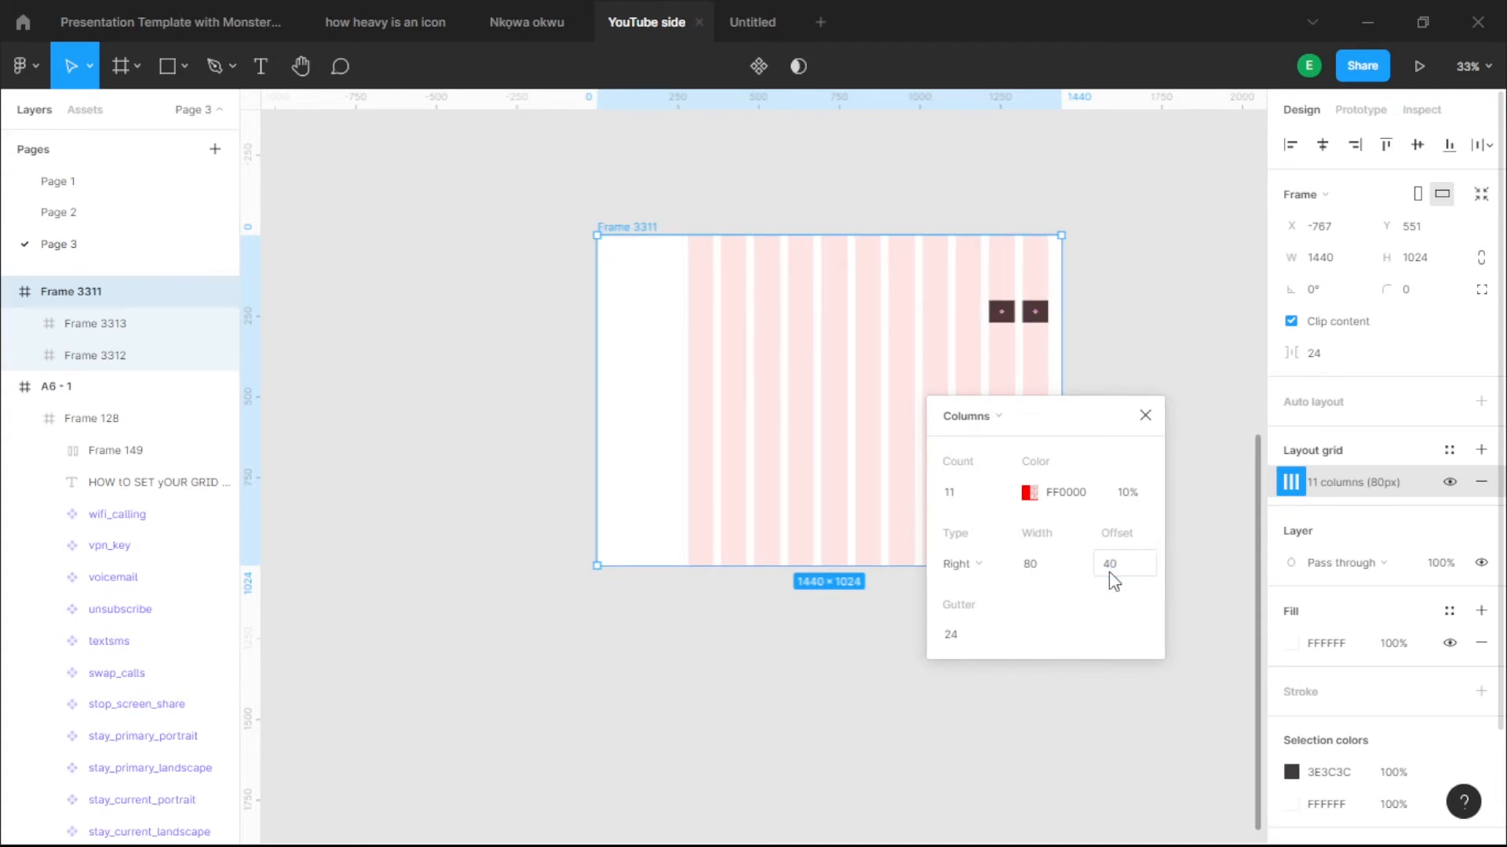
- Close the column grid settings and toggle the layout grid off and back on
left_click(1145, 415)
scroll(1056, 319, "up", 5)
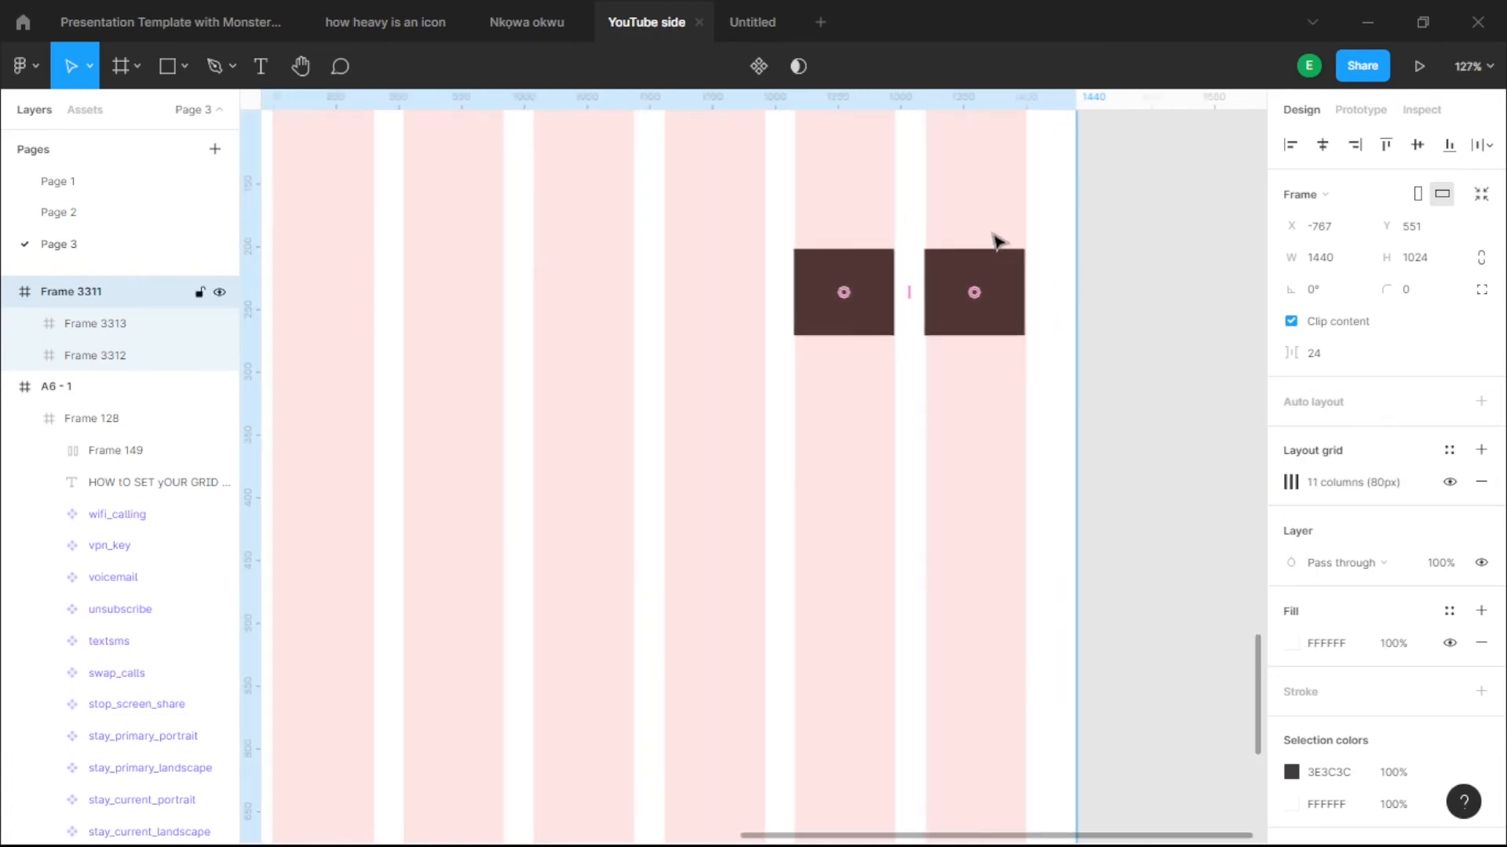
scroll(1008, 250, "down", 5)
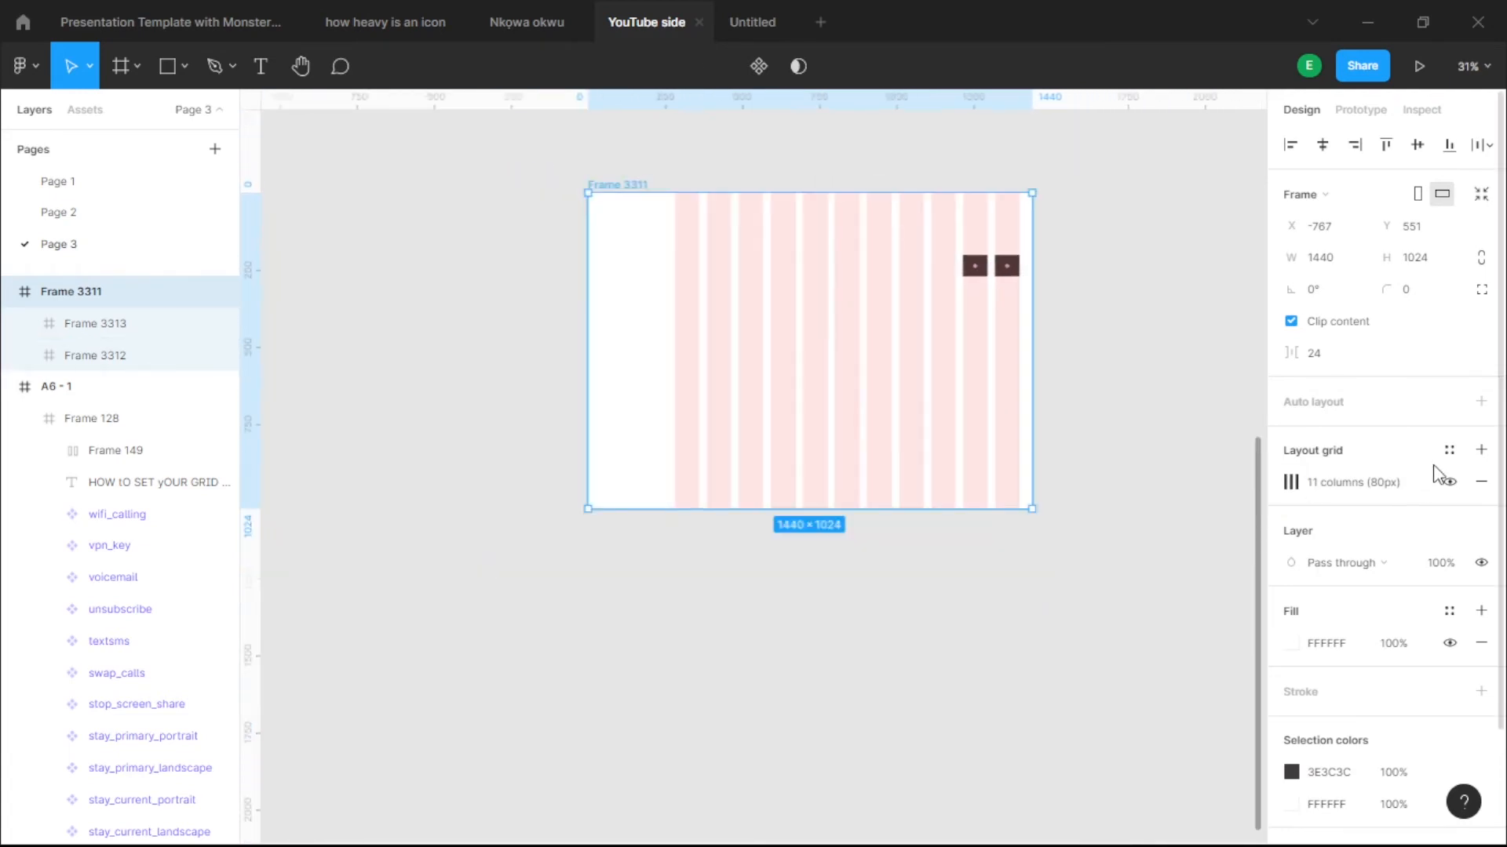
left_click(1450, 481)
left_click(1449, 482)
scroll(1036, 243, "up", 8)
scroll(916, 316, "up", 5)
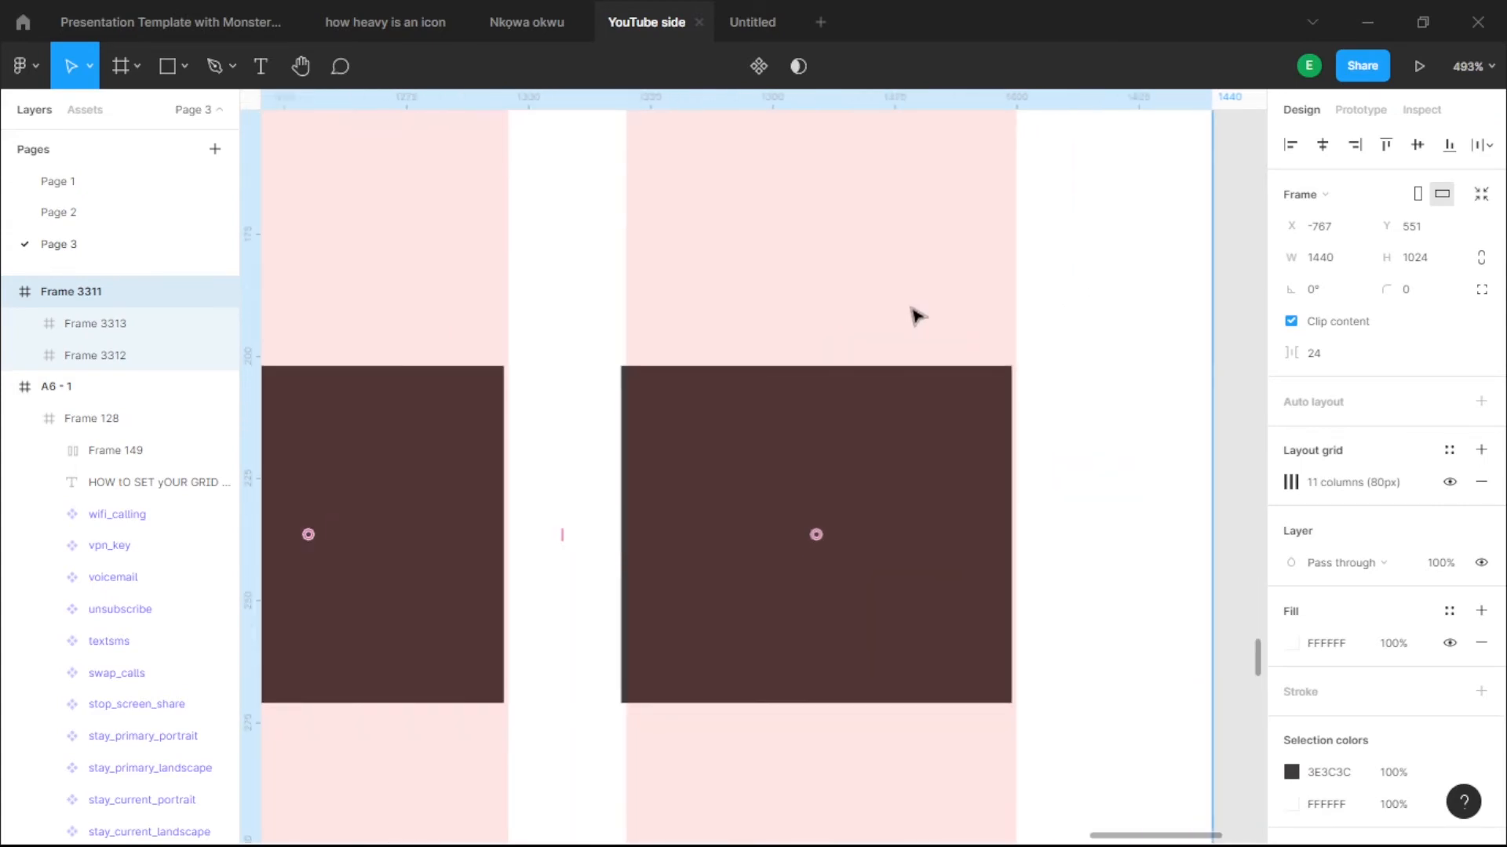
- Nudge the right-hand dark box onto the last grid column at X 1320
left_click(726, 437)
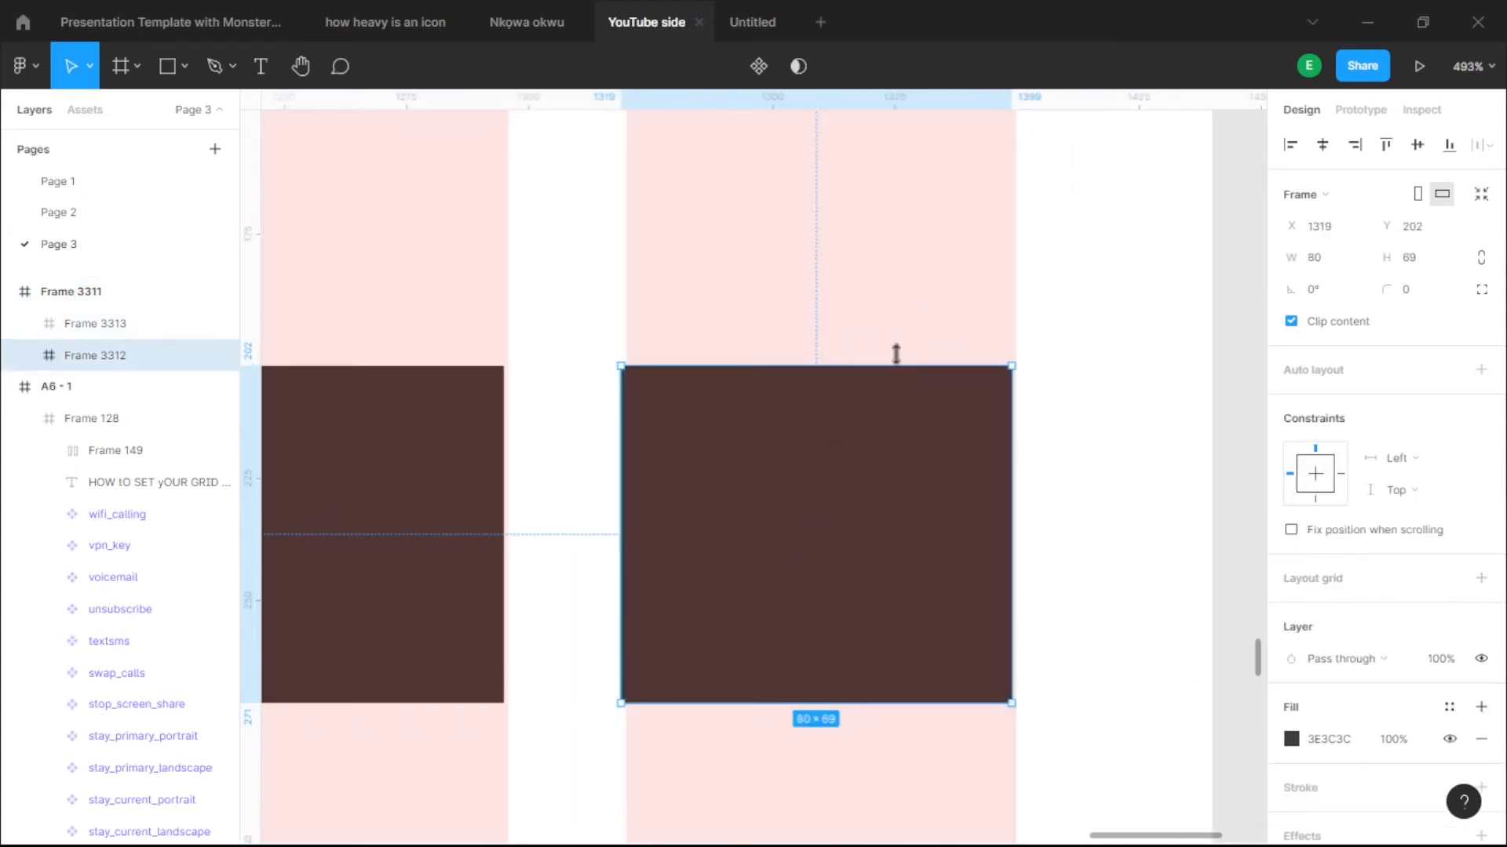
scroll(989, 383, "up", 5)
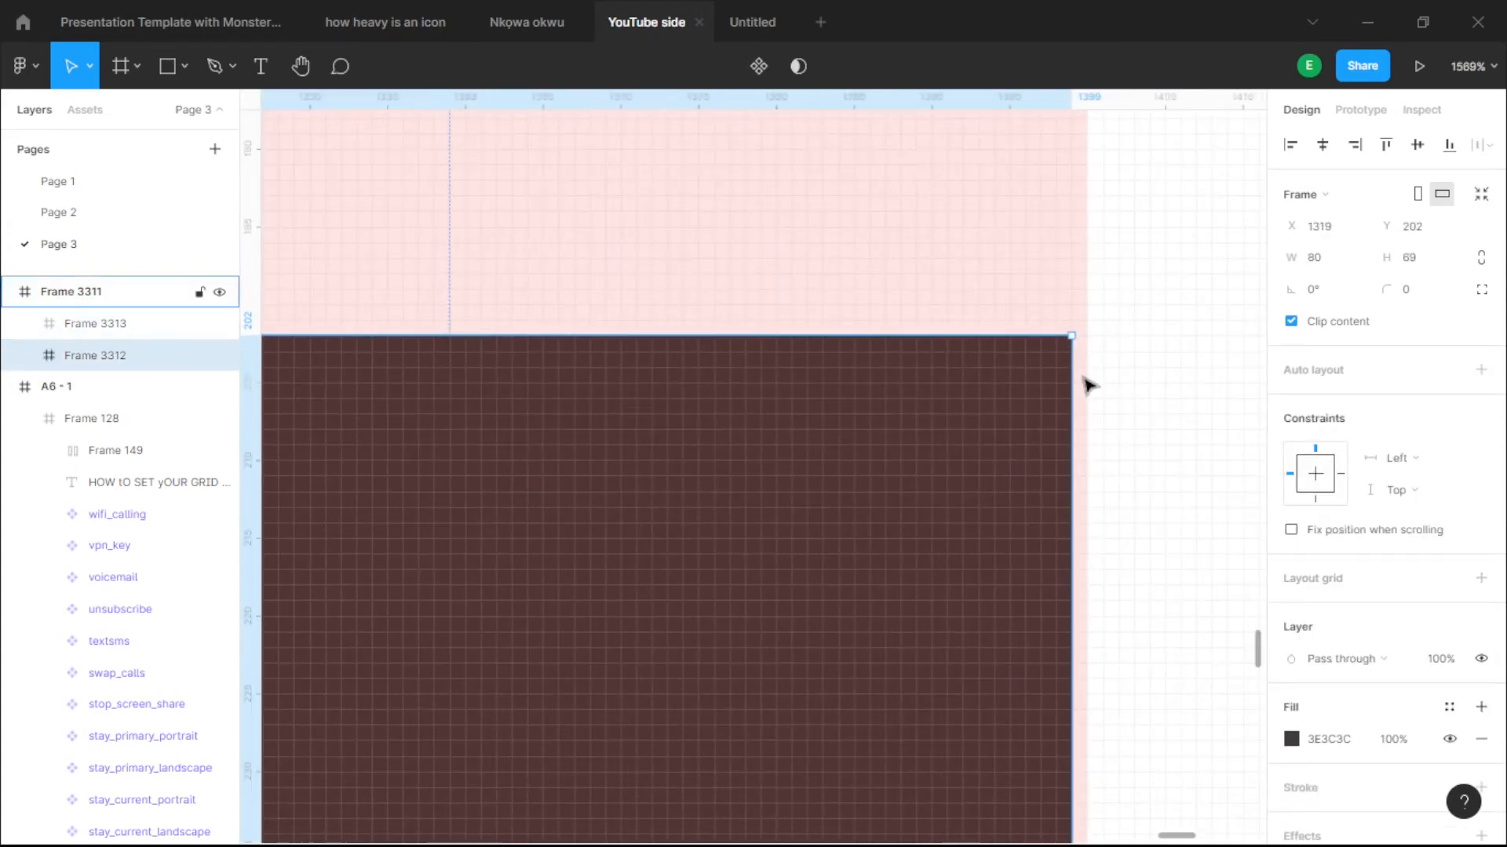
scroll(1087, 385, "down", 8)
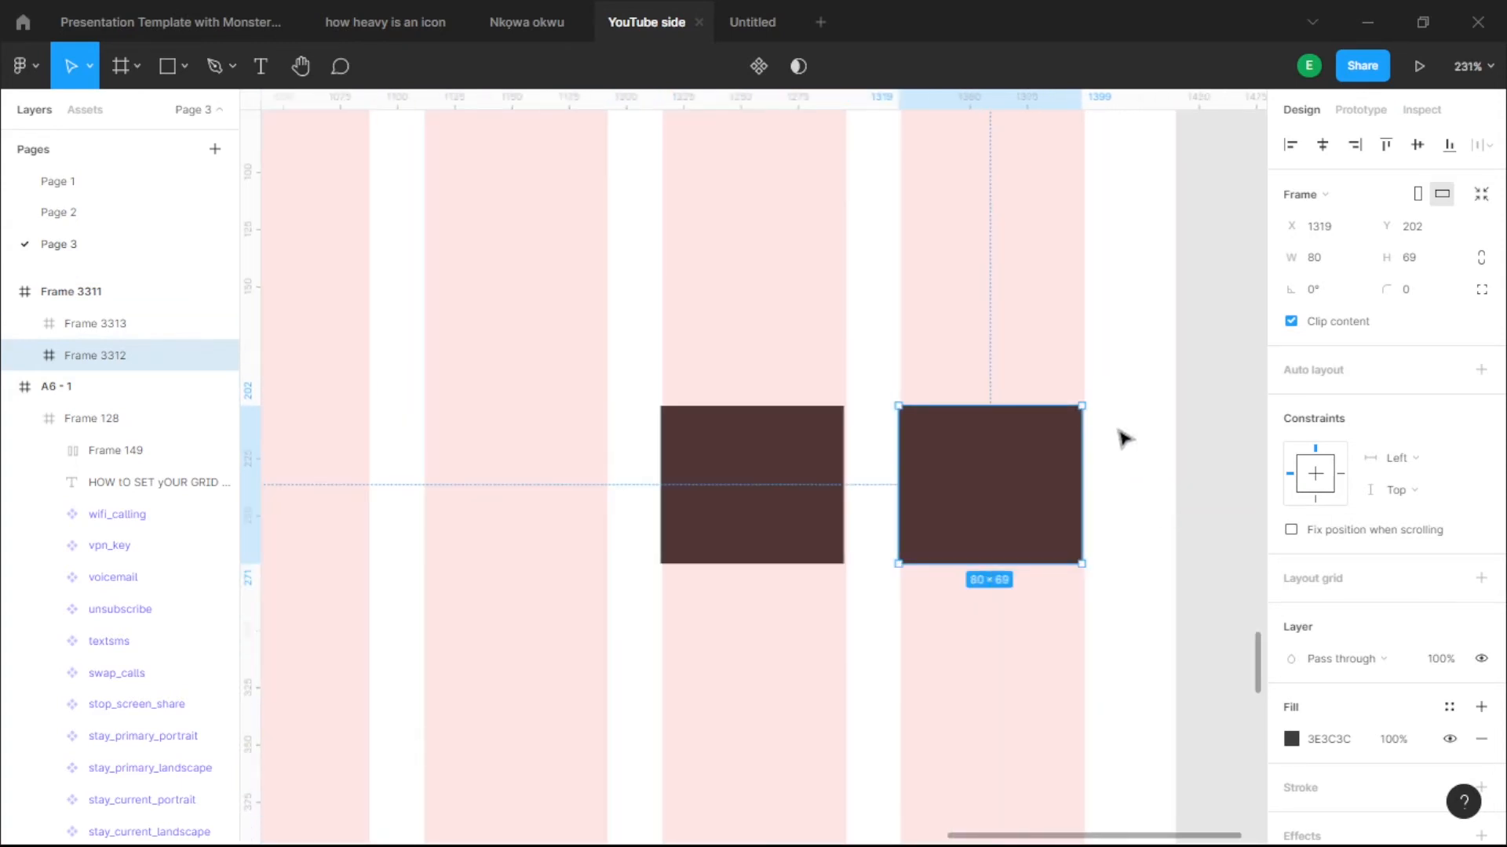
scroll(1115, 428, "up", 6)
key("Right")
scroll(996, 412, "down", 6)
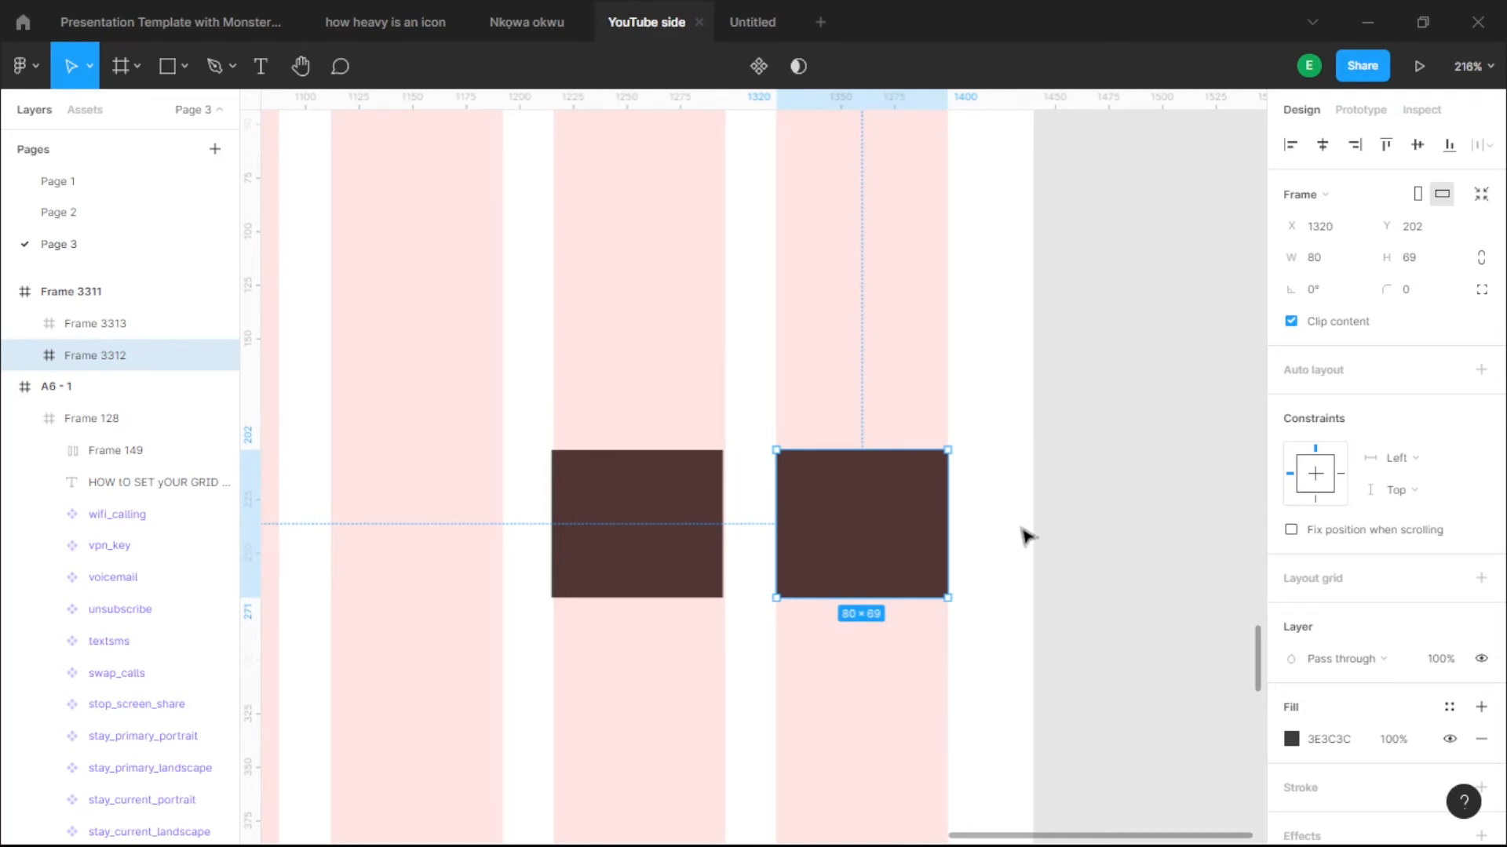
key("alt")
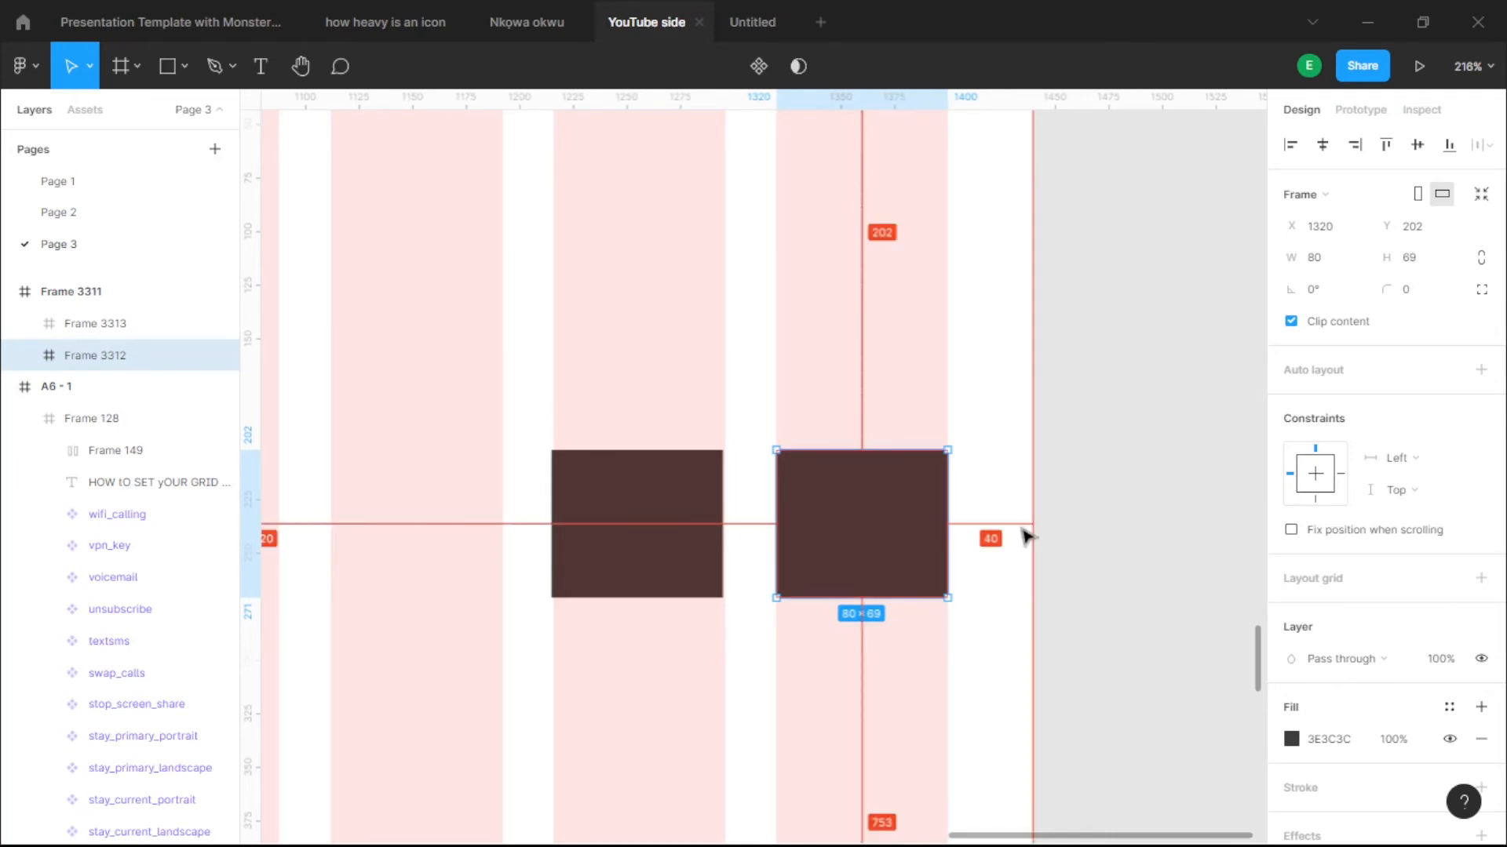
- Move the left-hand dark box to X 1216, 24 px from the right box
left_click(682, 552)
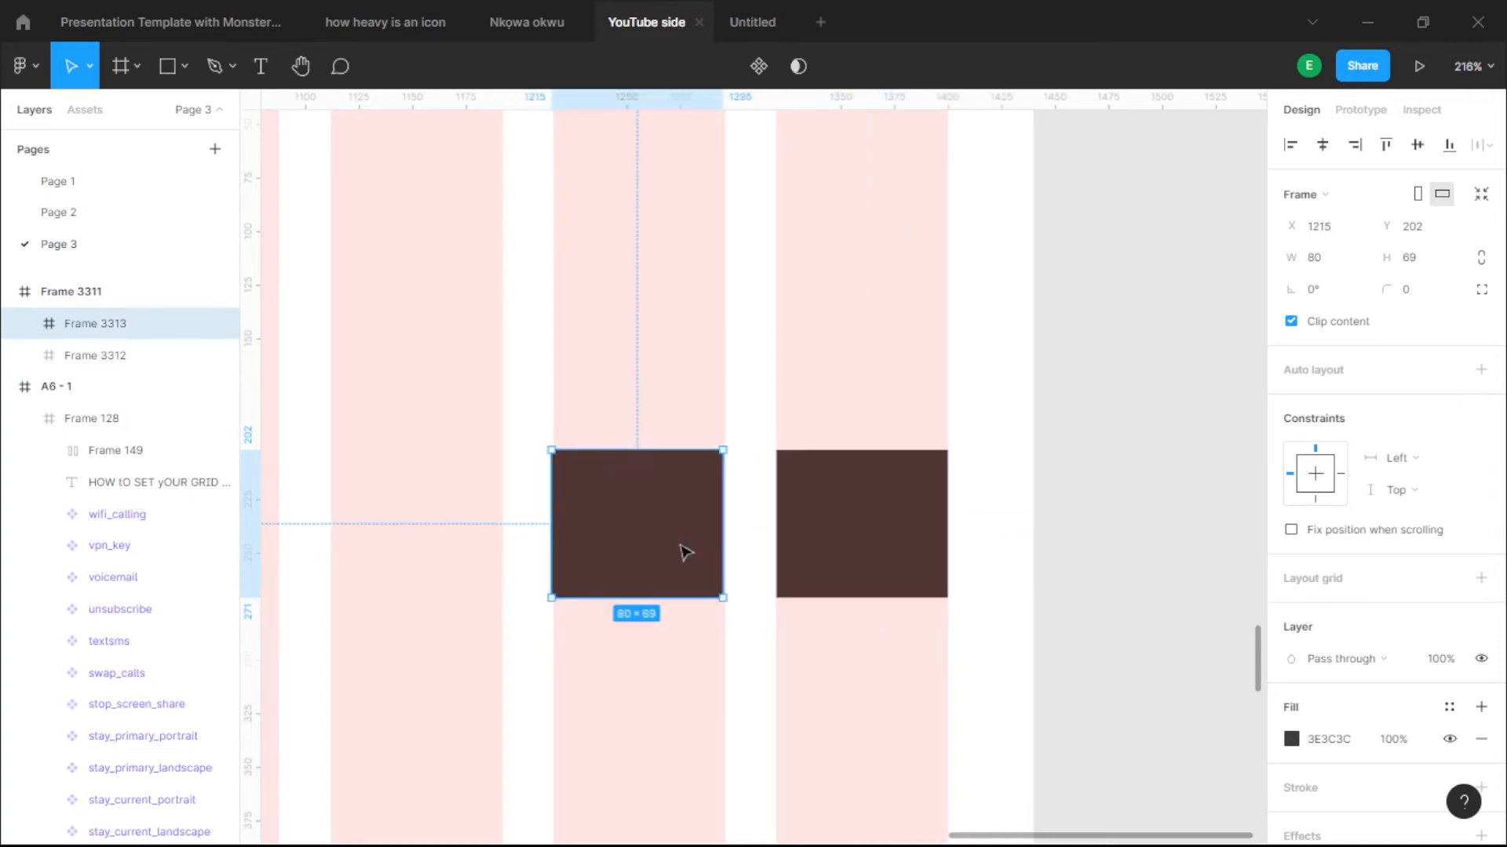
key("alt")
mouse_move(812, 569)
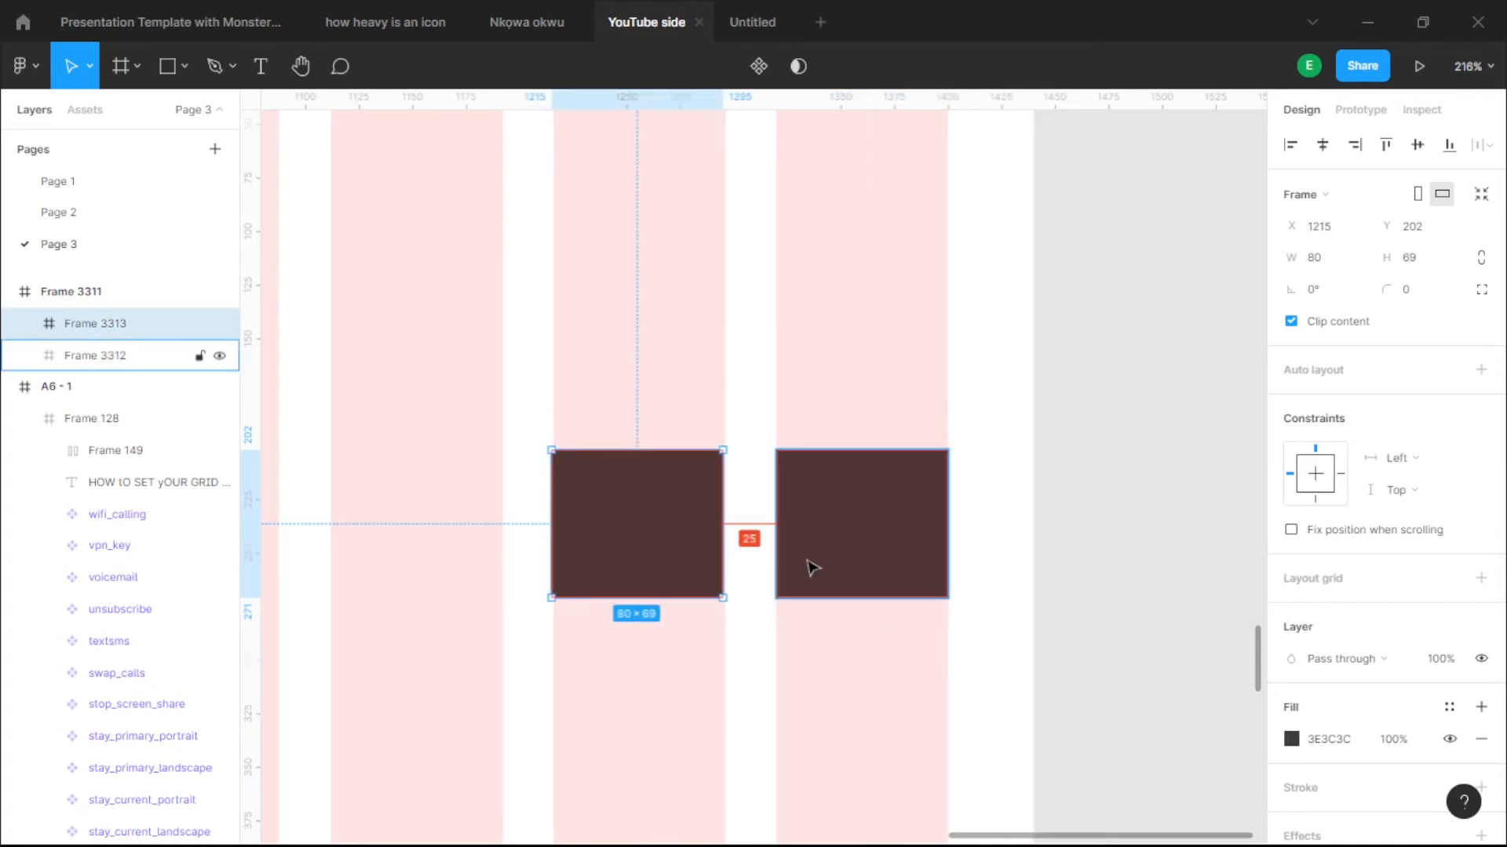
scroll(746, 511, "up", 15)
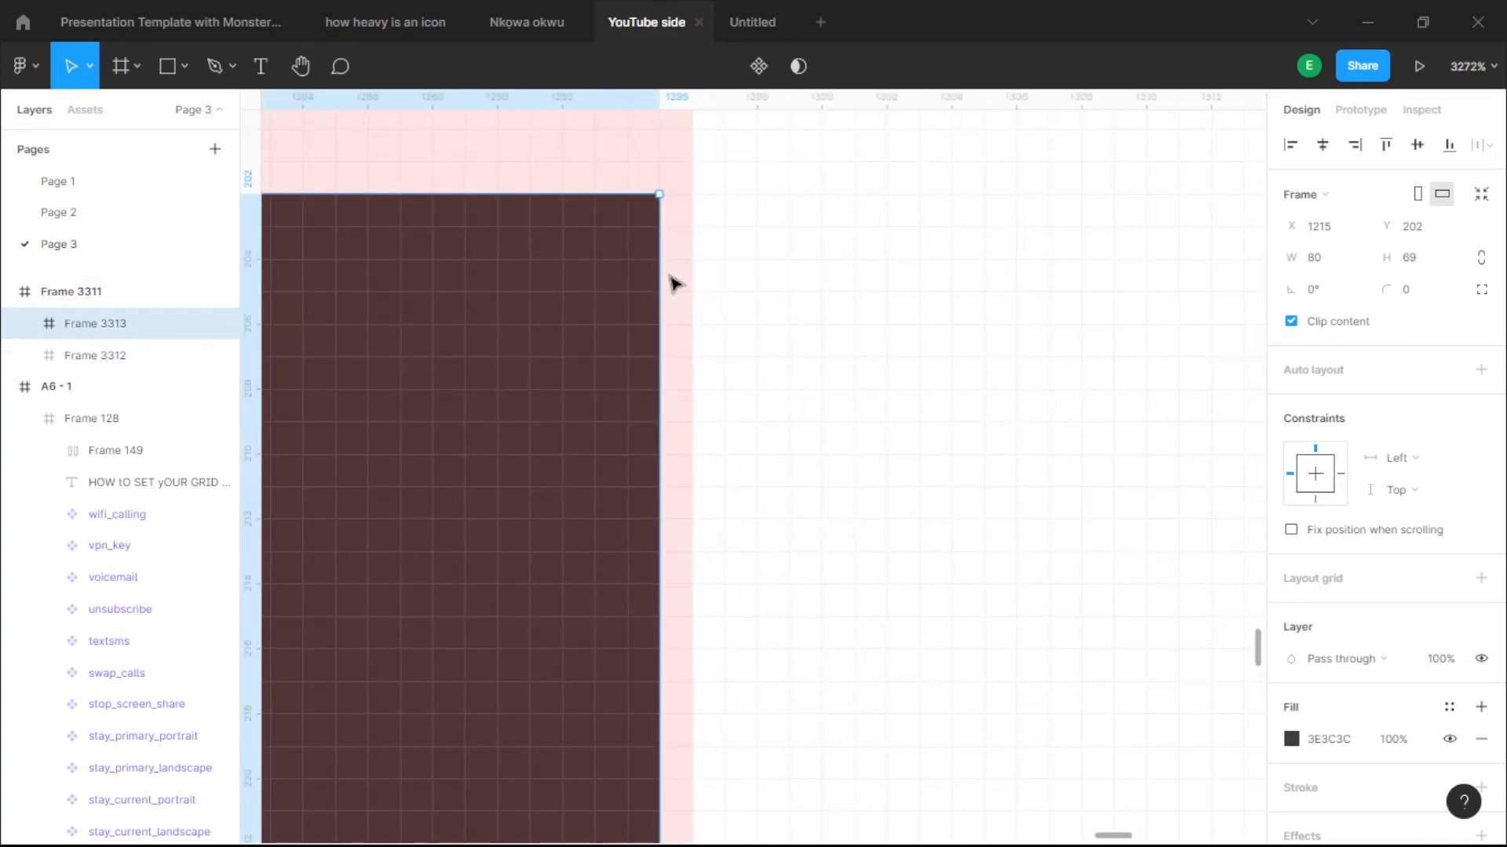
scroll(565, 330, "down", 1)
left_click_drag(565, 330, 582, 327)
scroll(707, 353, "down", 3)
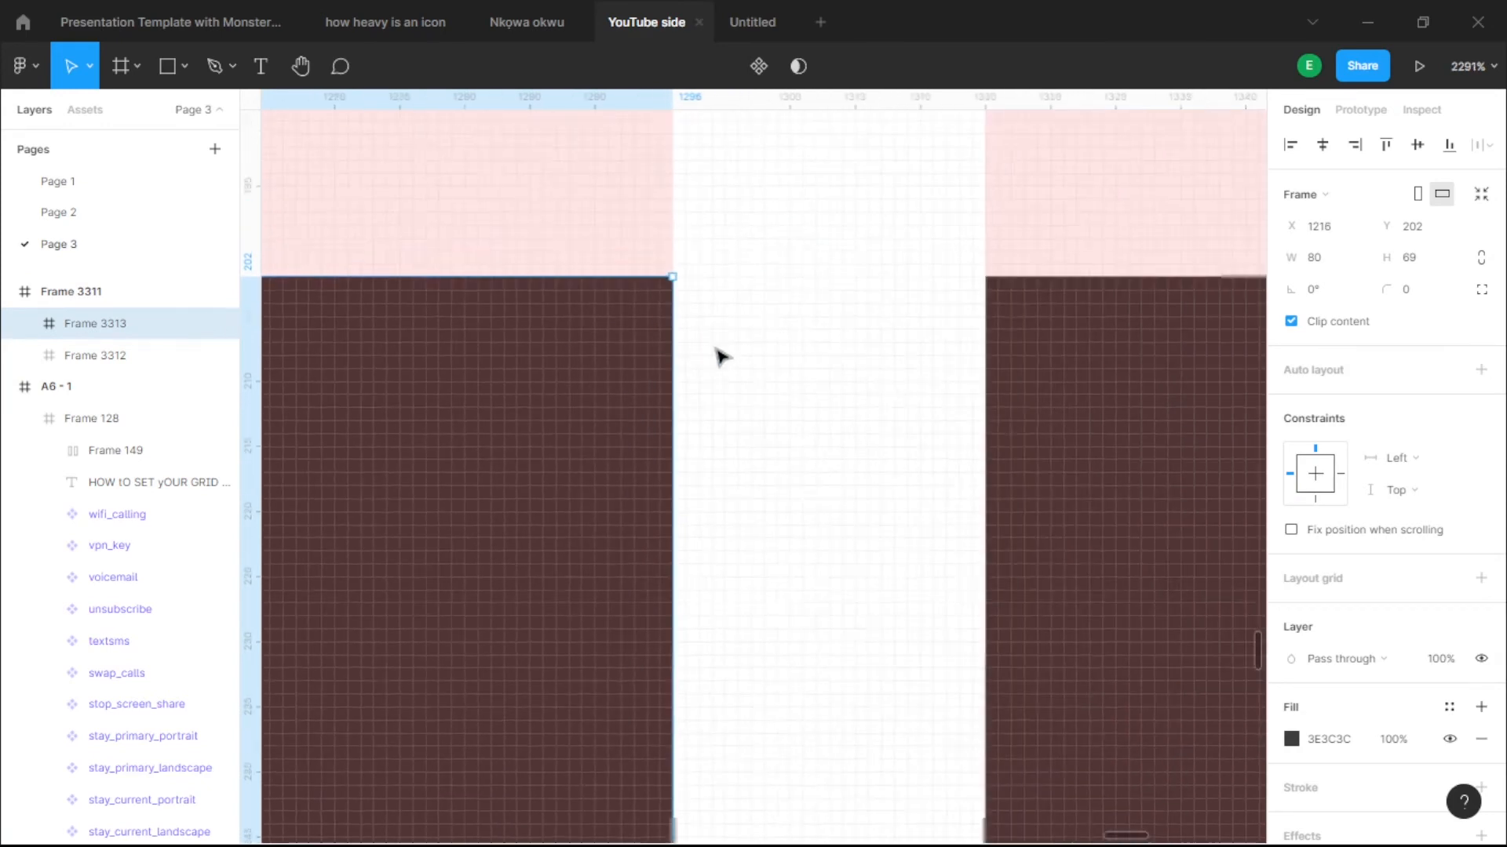
scroll(720, 357, "down", 5)
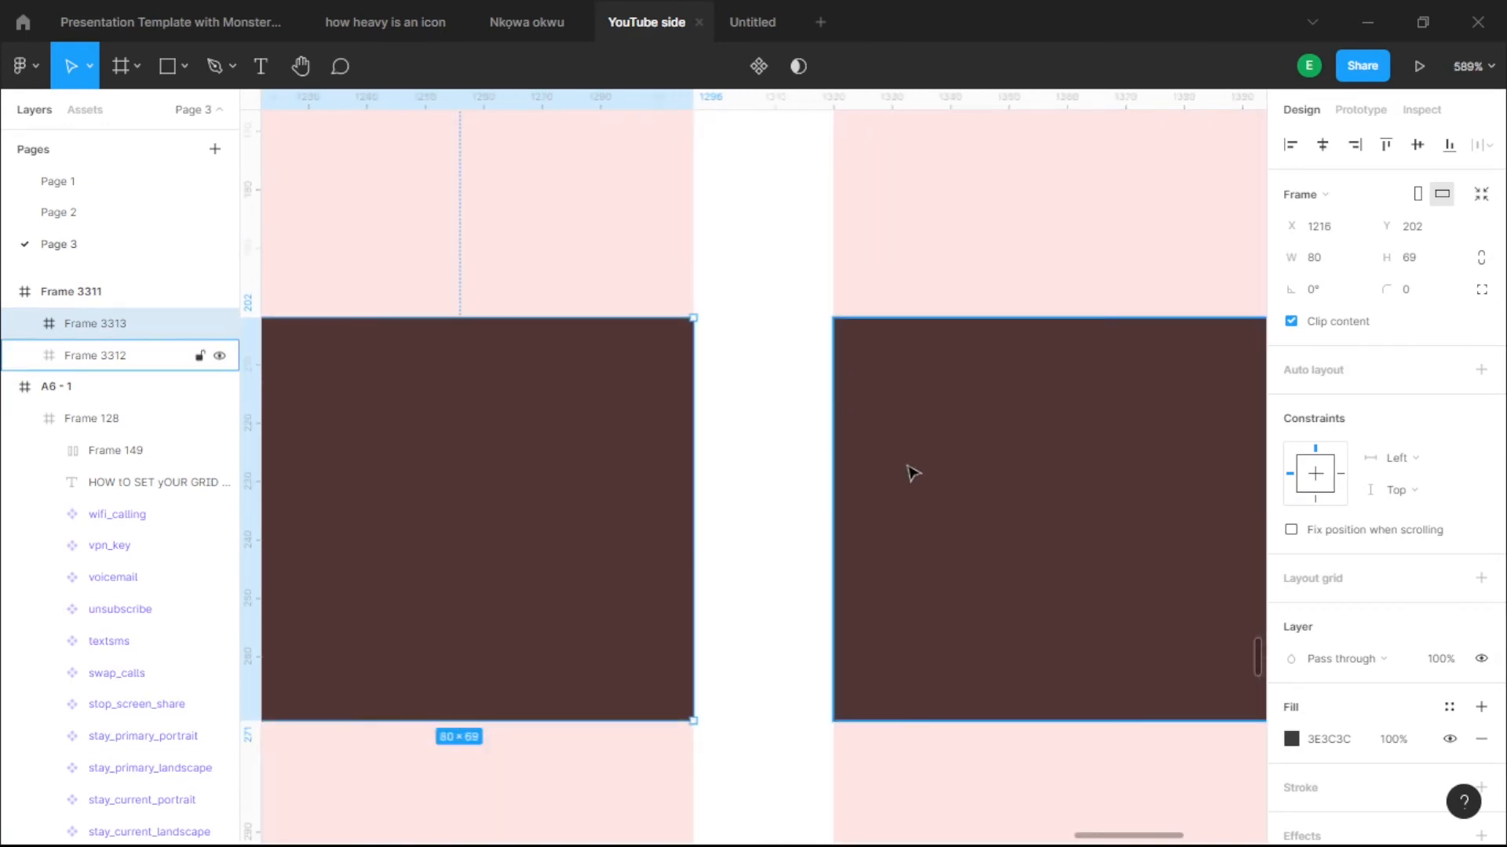
scroll(913, 472, "down", 8)
scroll(1019, 421, "down", 3)
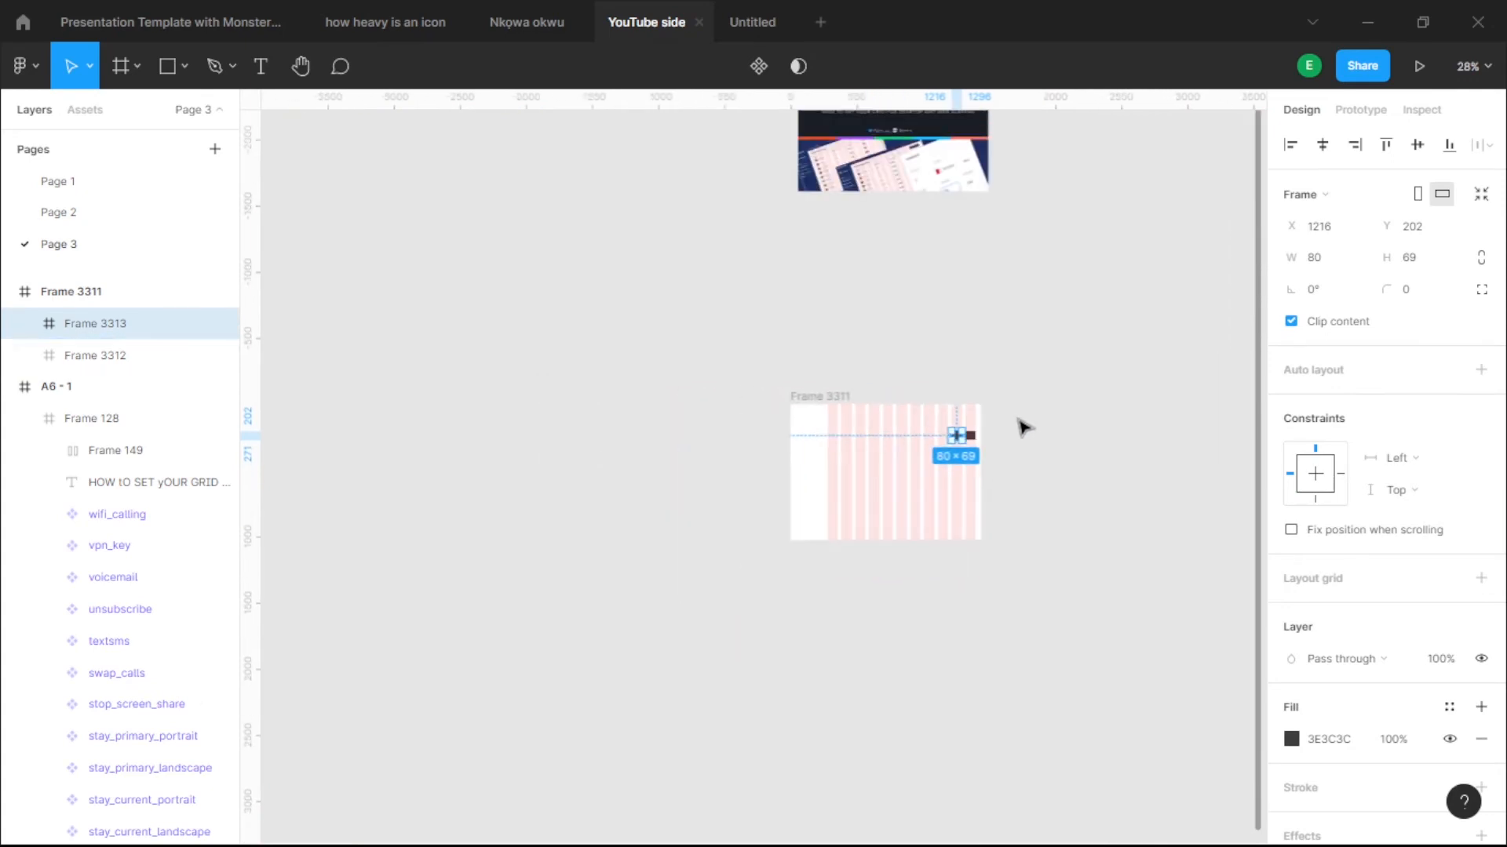
scroll(869, 469, "up", 4)
left_click(928, 744)
scroll(934, 633, "down", 1)
scroll(952, 683, "down", 1)
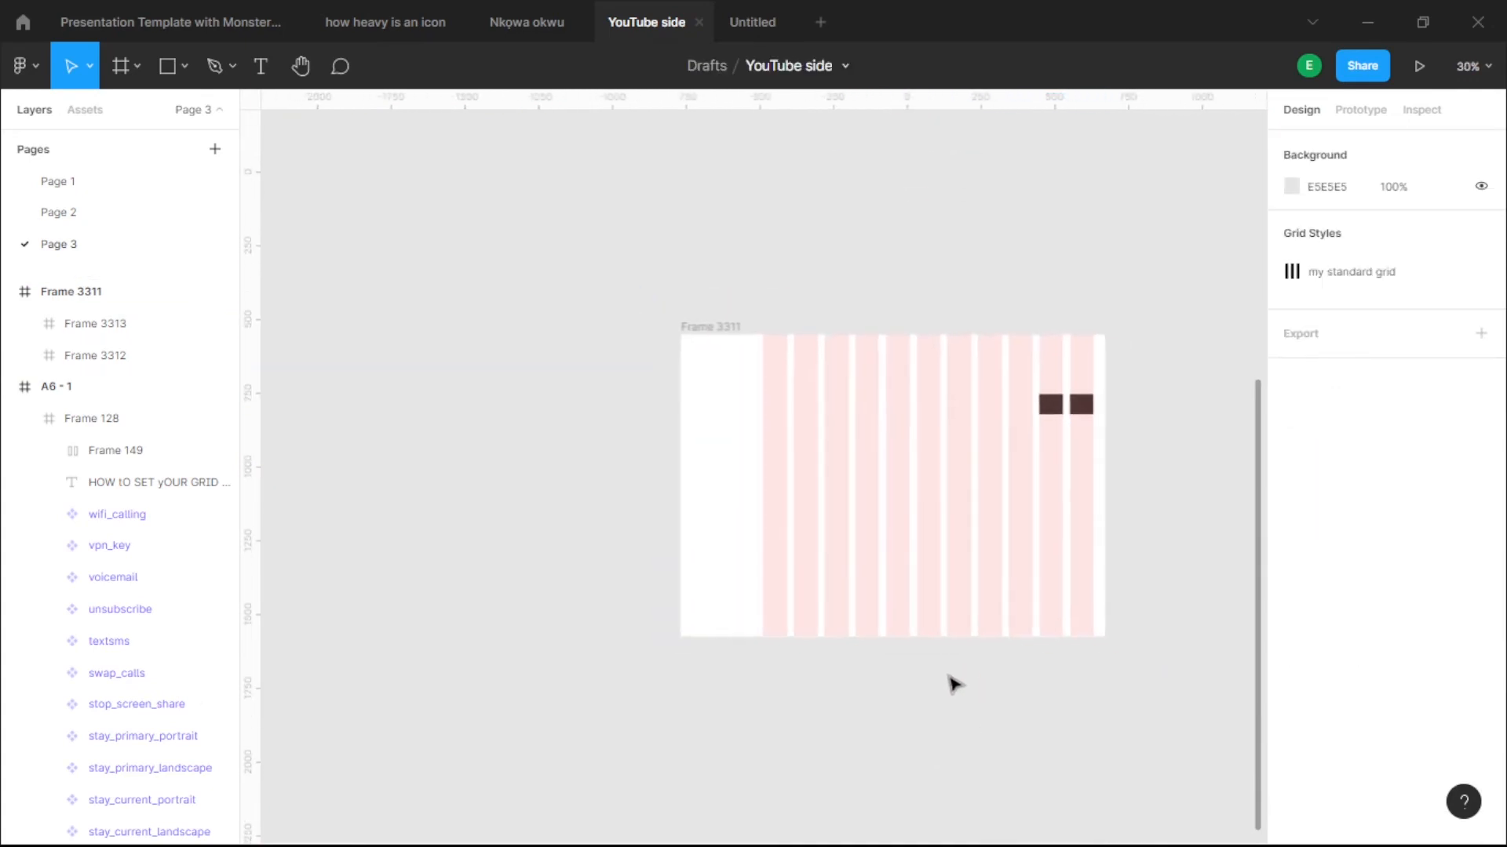
- Draw a tall new frame inside Frame 3311 and fill it dark #1E1E1E
key("f")
mouse_move(434, 337)
left_mouse_down()
mouse_move(521, 589)
mouse_move(503, 627)
left_mouse_up()
mouse_move(498, 498)
left_mouse_down()
mouse_move(756, 506)
mouse_move(733, 510)
left_mouse_up()
scroll(1291, 683, "down", 2)
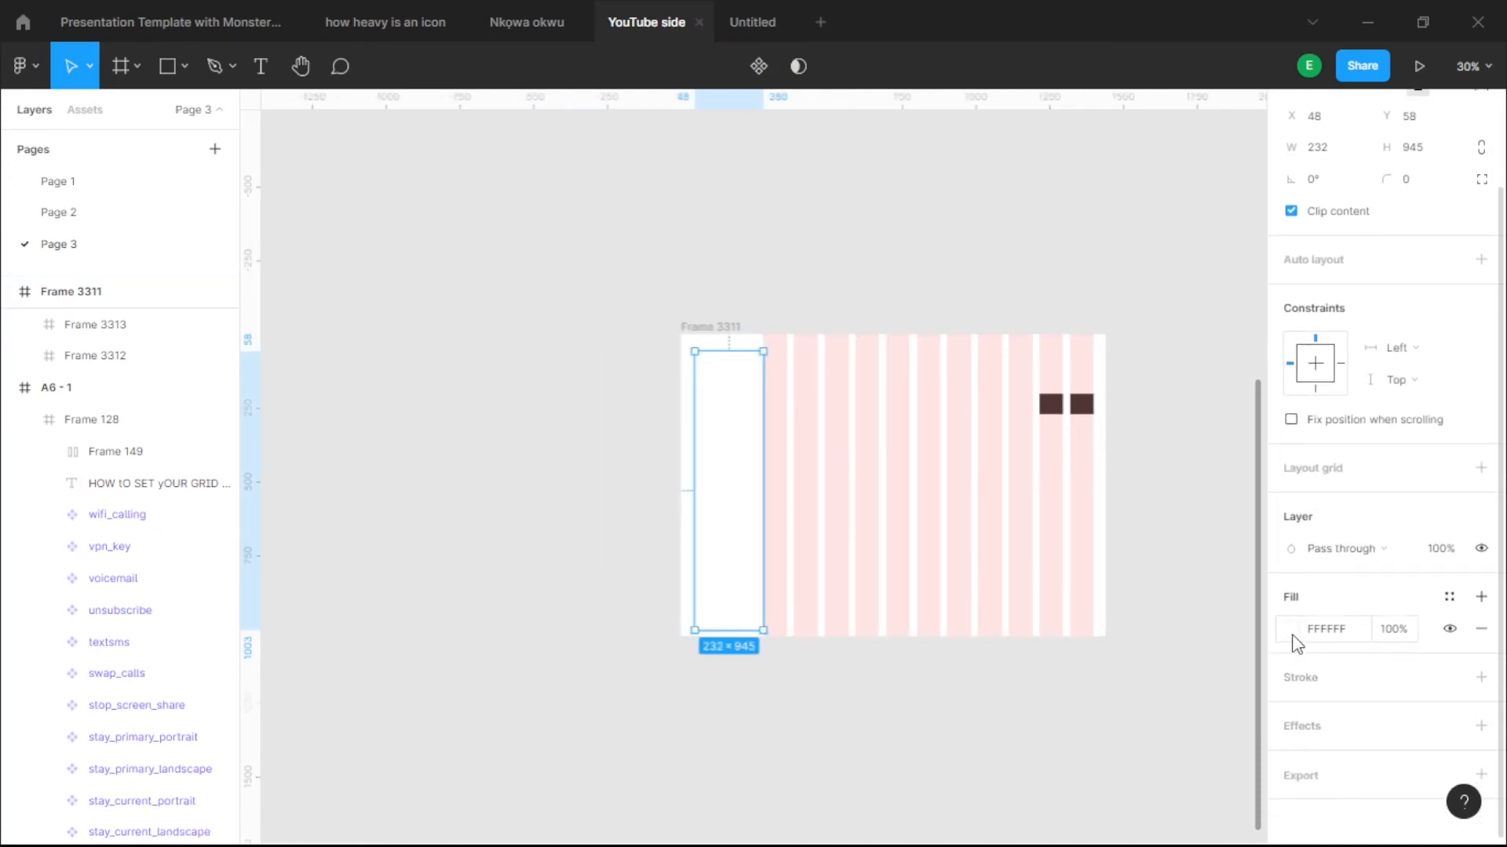
left_click(1294, 630)
left_click_drag(914, 368, 749, 569)
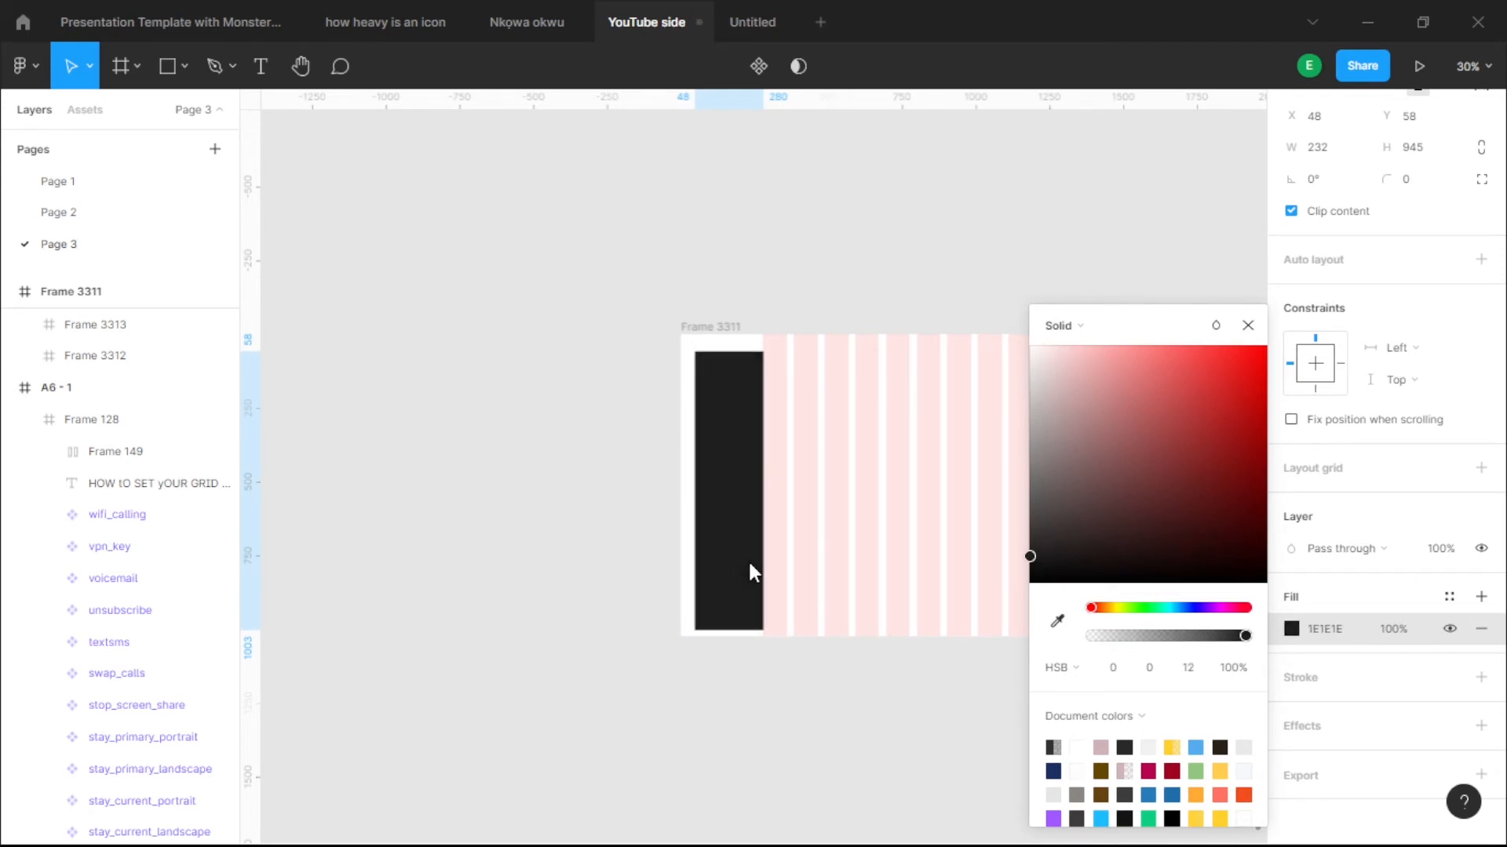
left_click(484, 572)
scroll(746, 340, "up", 5)
- Pin the dark sidebar to X 0, Y 0 and stretch it to 1024 px tall
left_click(710, 507)
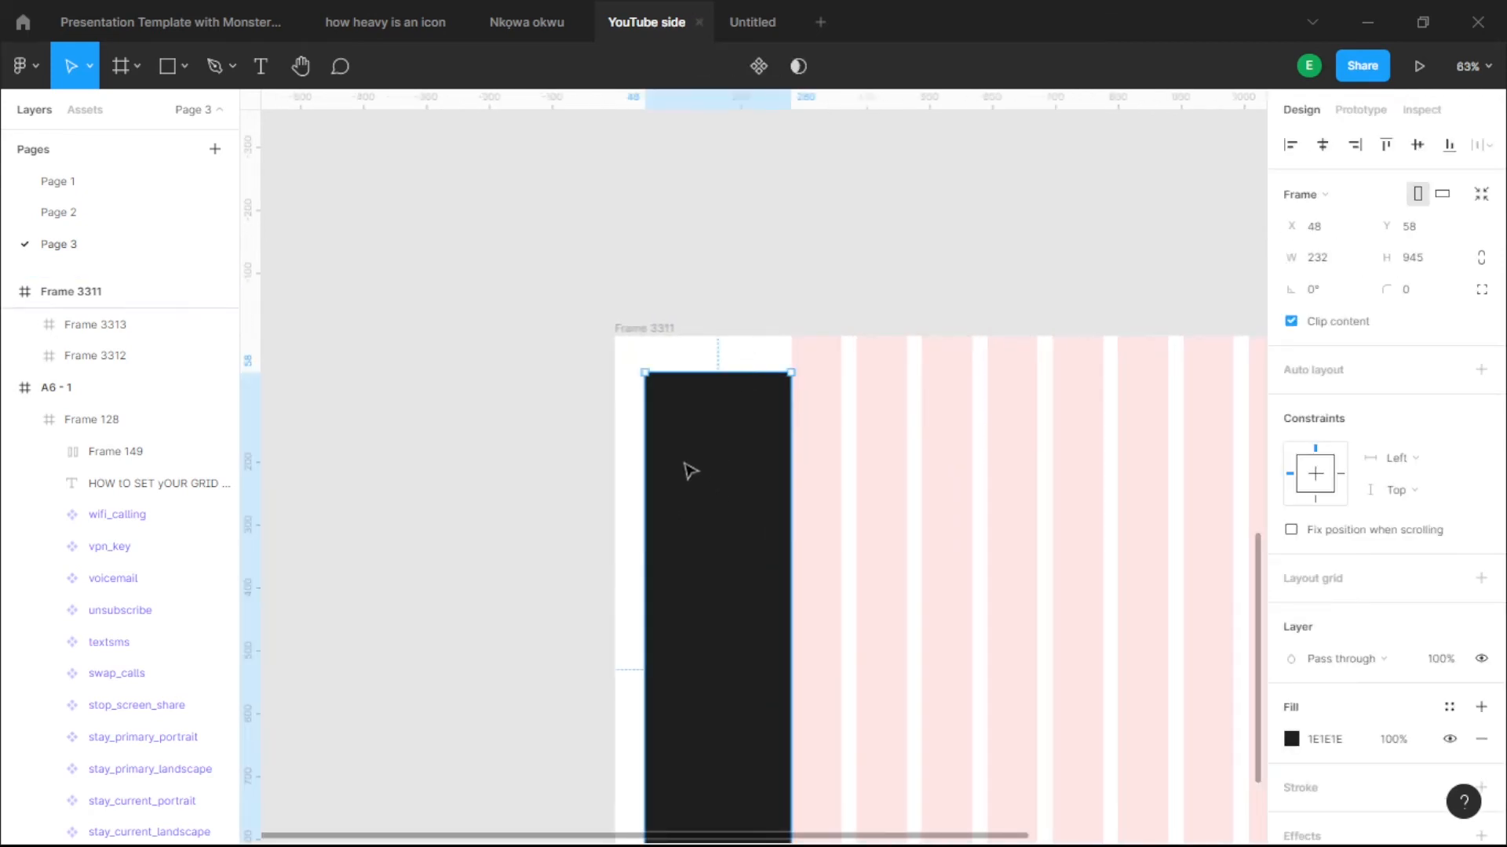
mouse_move(686, 471)
left_mouse_down()
mouse_move(675, 450)
mouse_move(689, 463)
left_mouse_up()
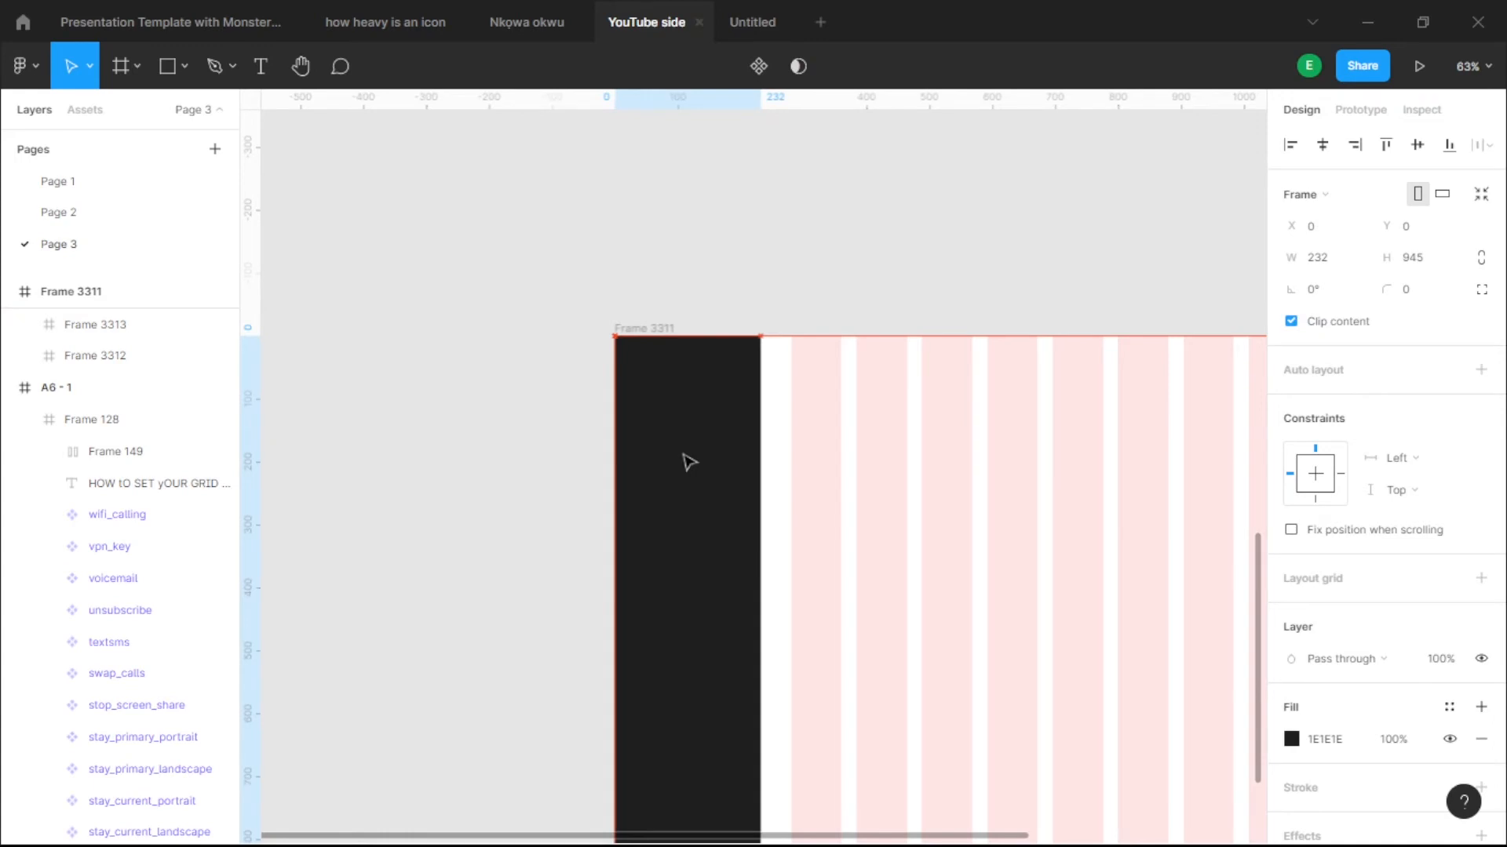
scroll(675, 259, "down", 7)
scroll(676, 541, "up", 9)
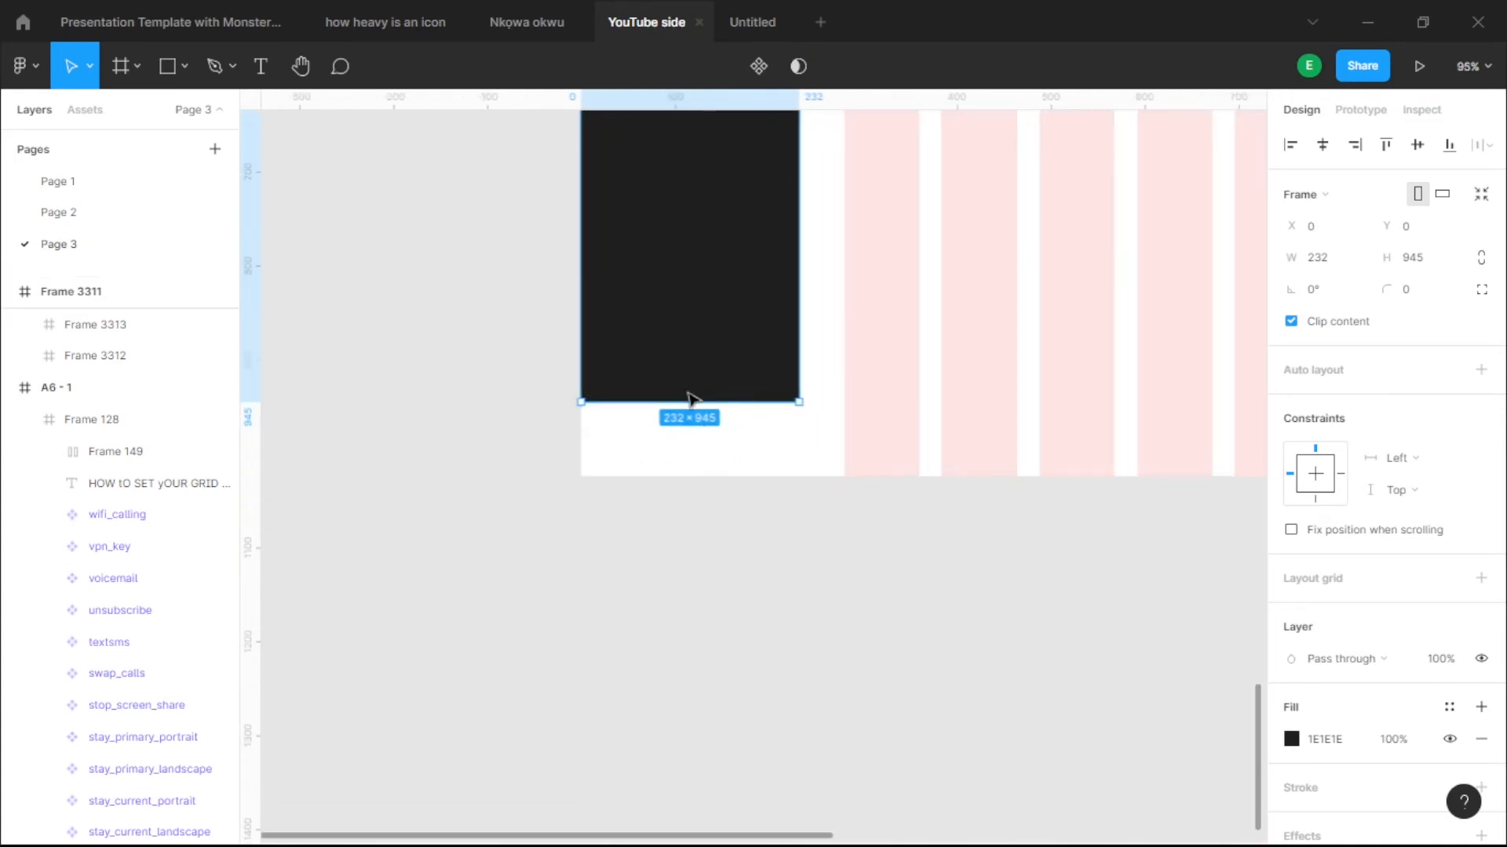
left_click_drag(676, 402, 667, 473)
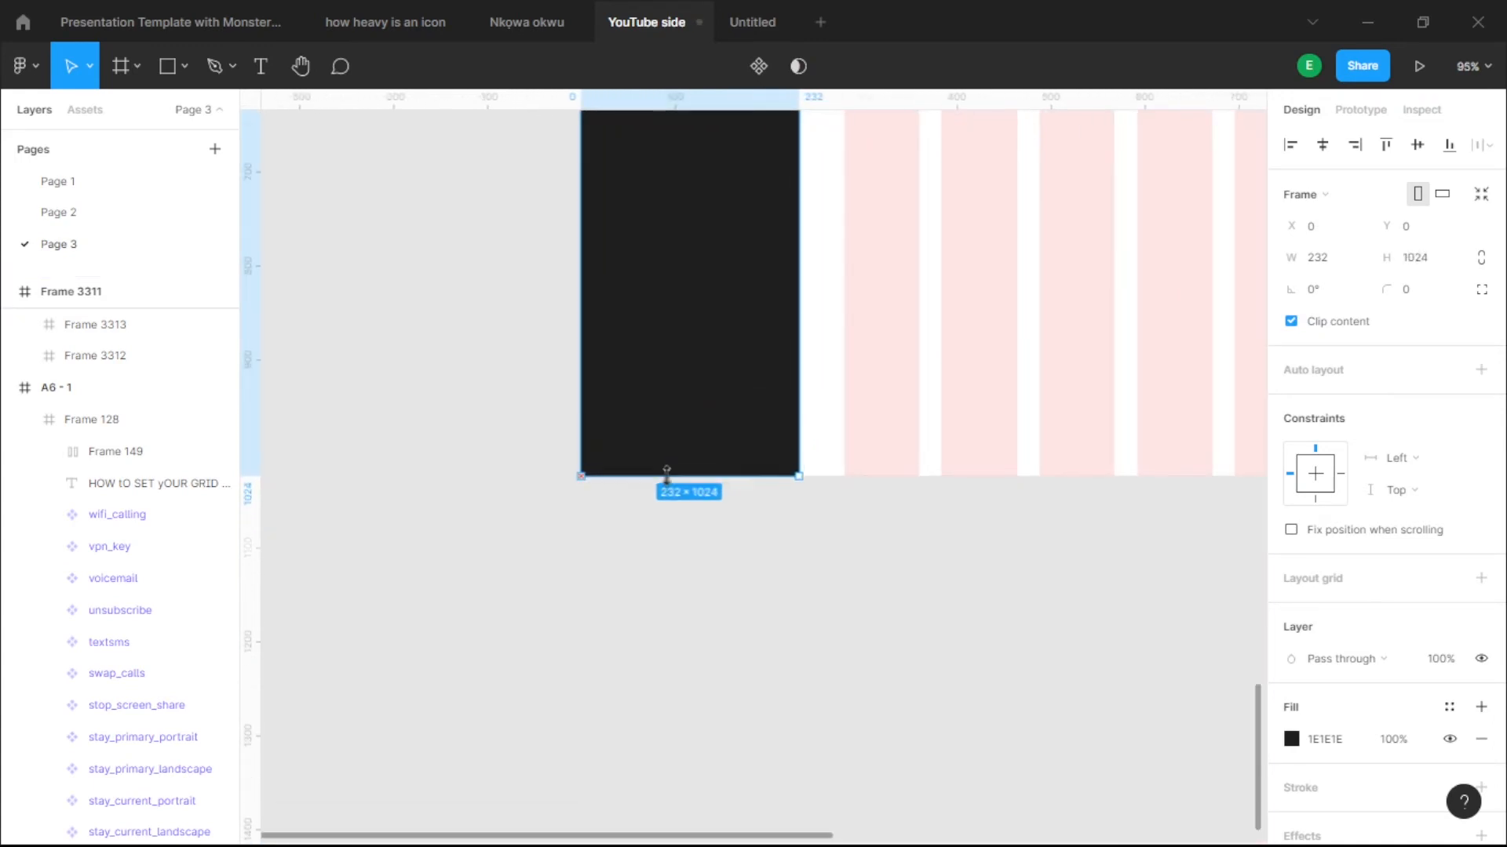
scroll(672, 474, "down", 10)
scroll(670, 201, "up", 10)
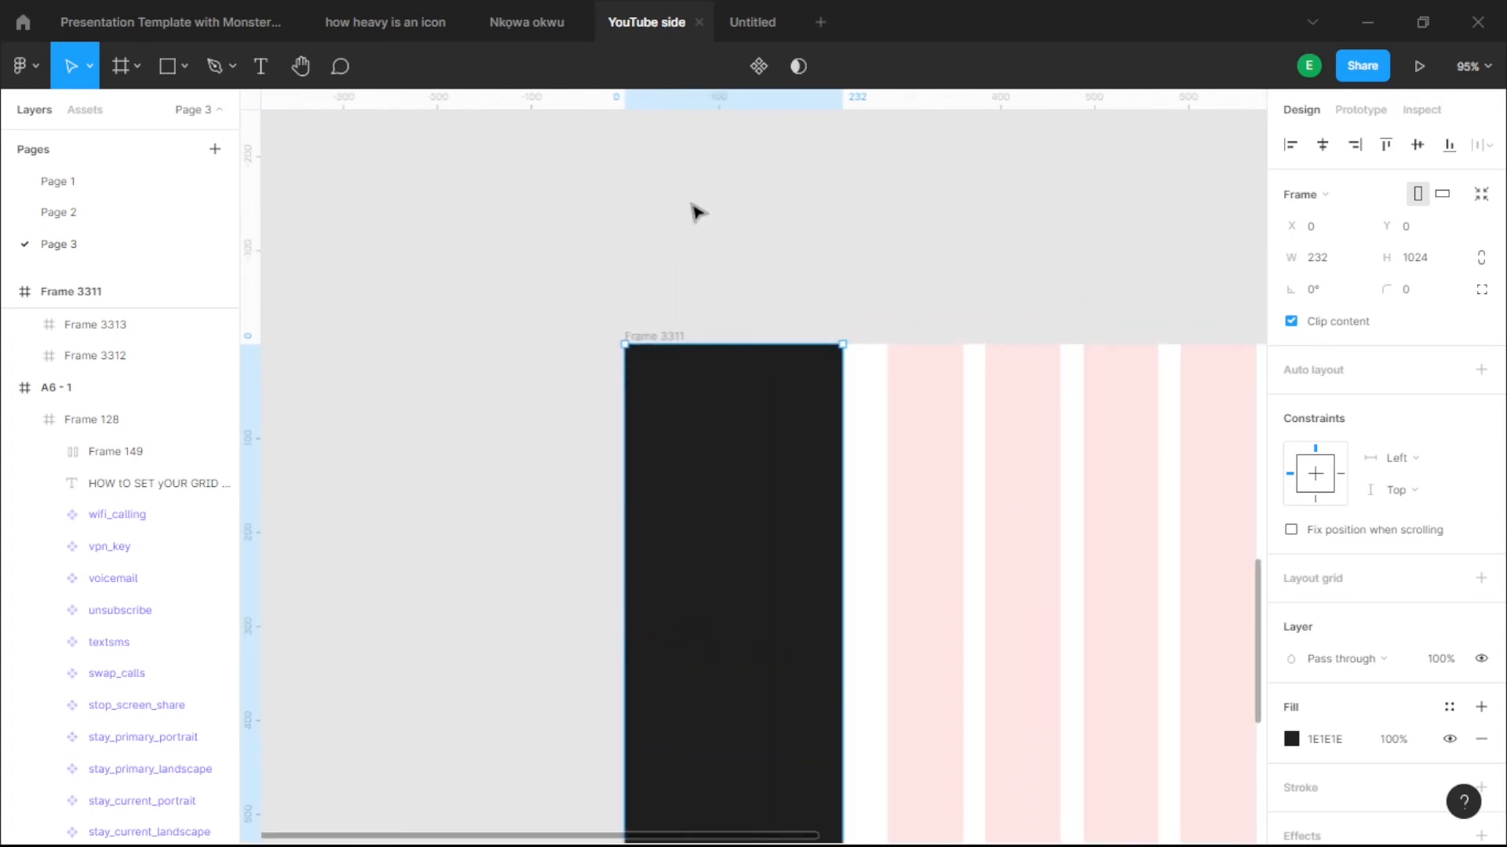
scroll(714, 220, "down", 5)
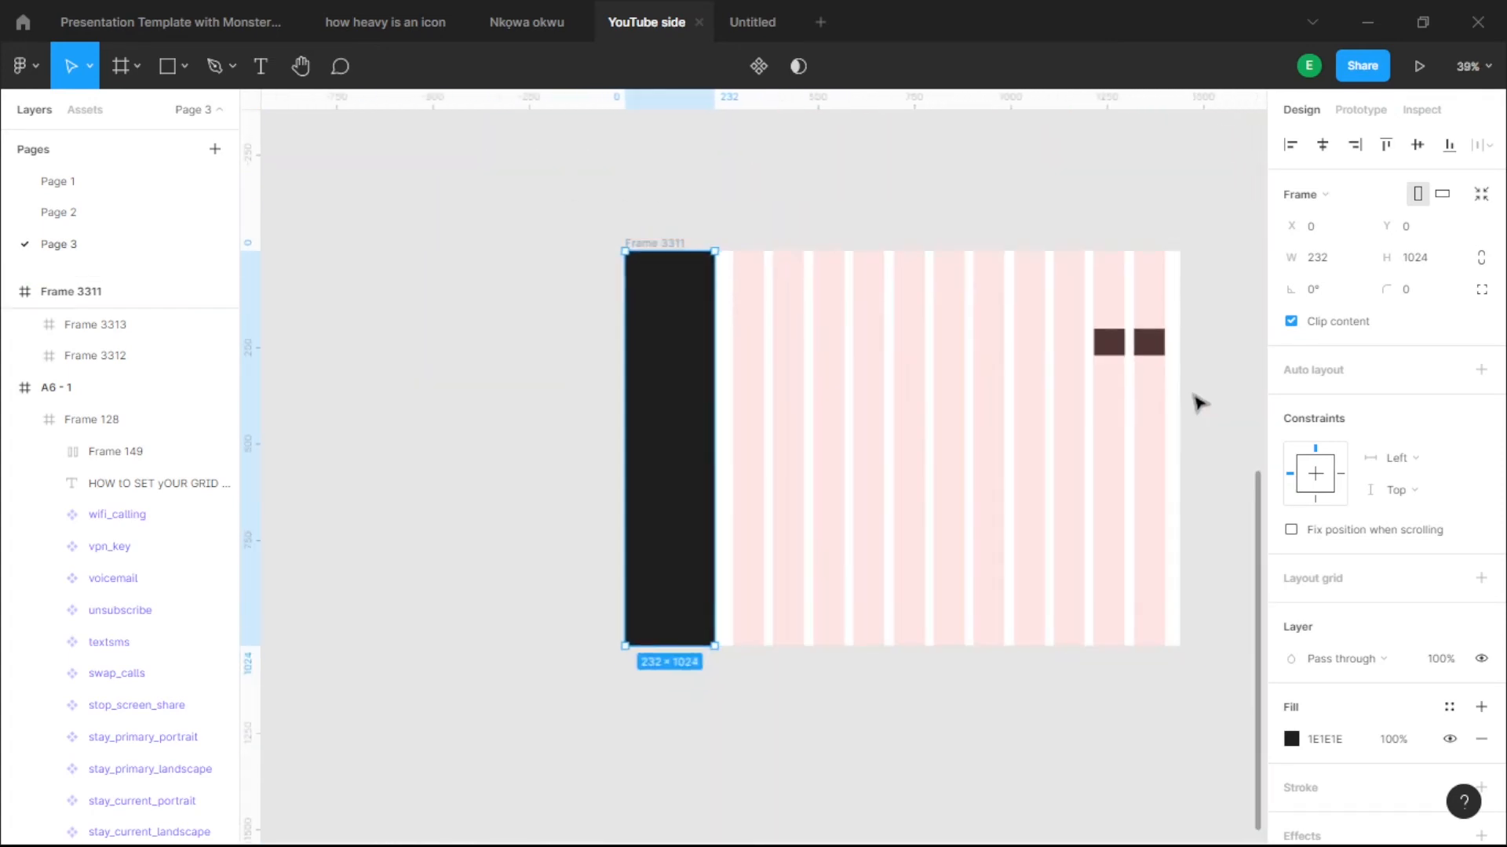
left_click(1108, 343)
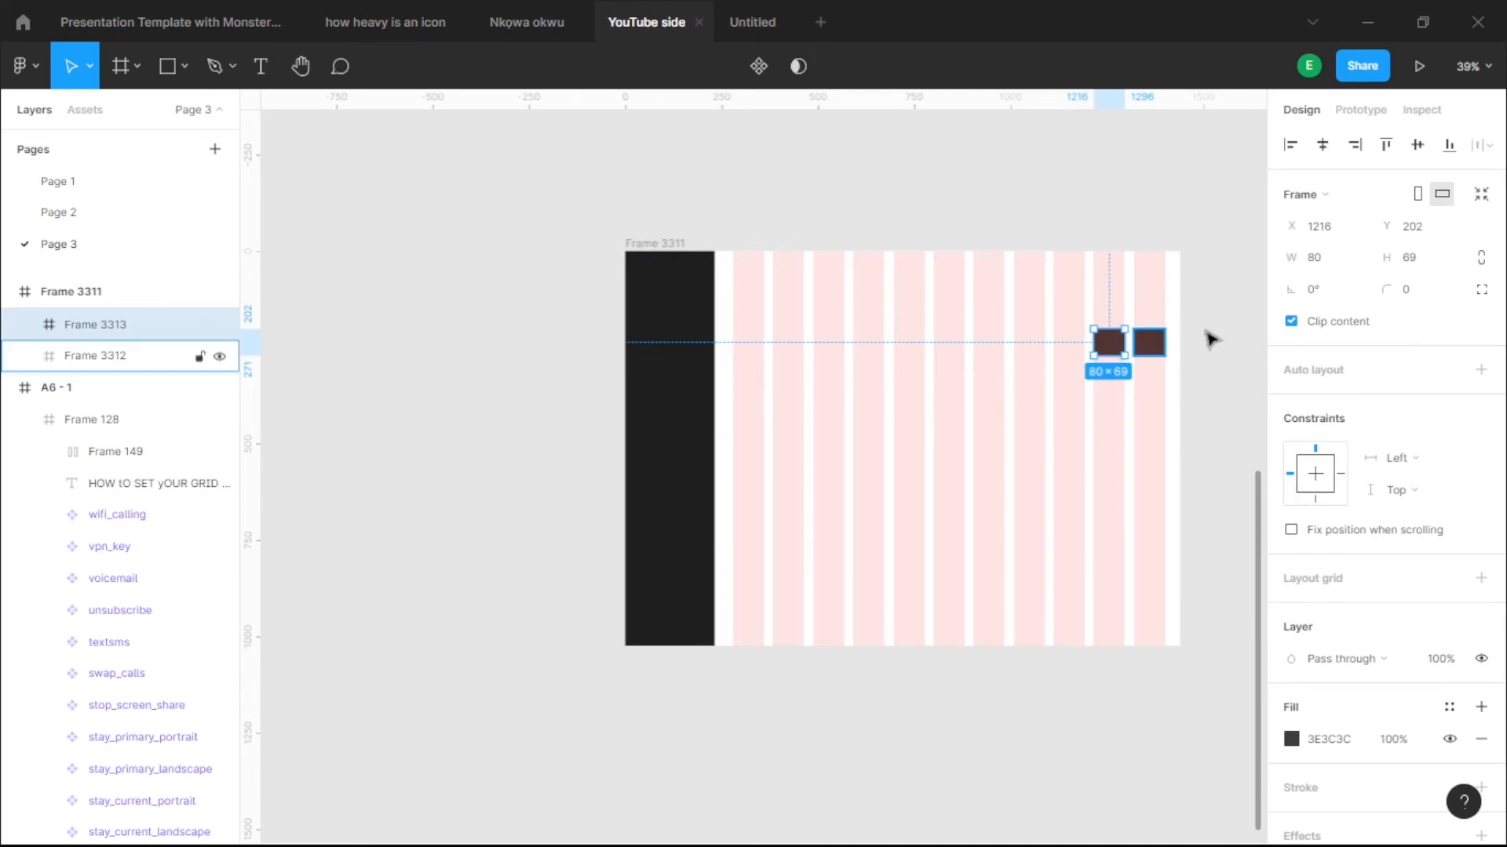
scroll(743, 377, "up", 8)
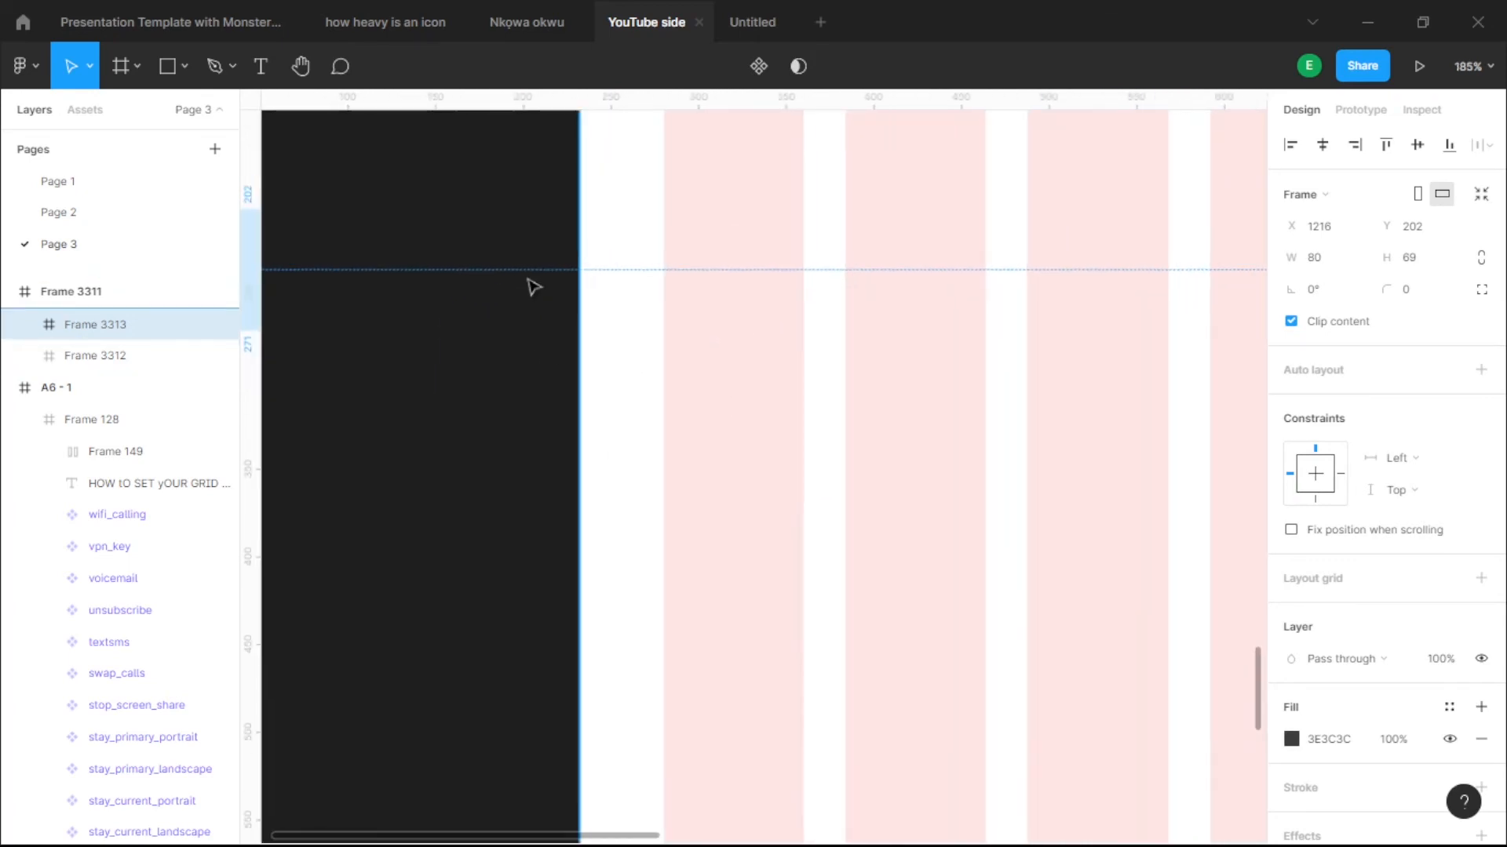
- Alt-drag a copy of the dark square to X 280, creating Frame 3315
scroll(542, 284, "down", 8)
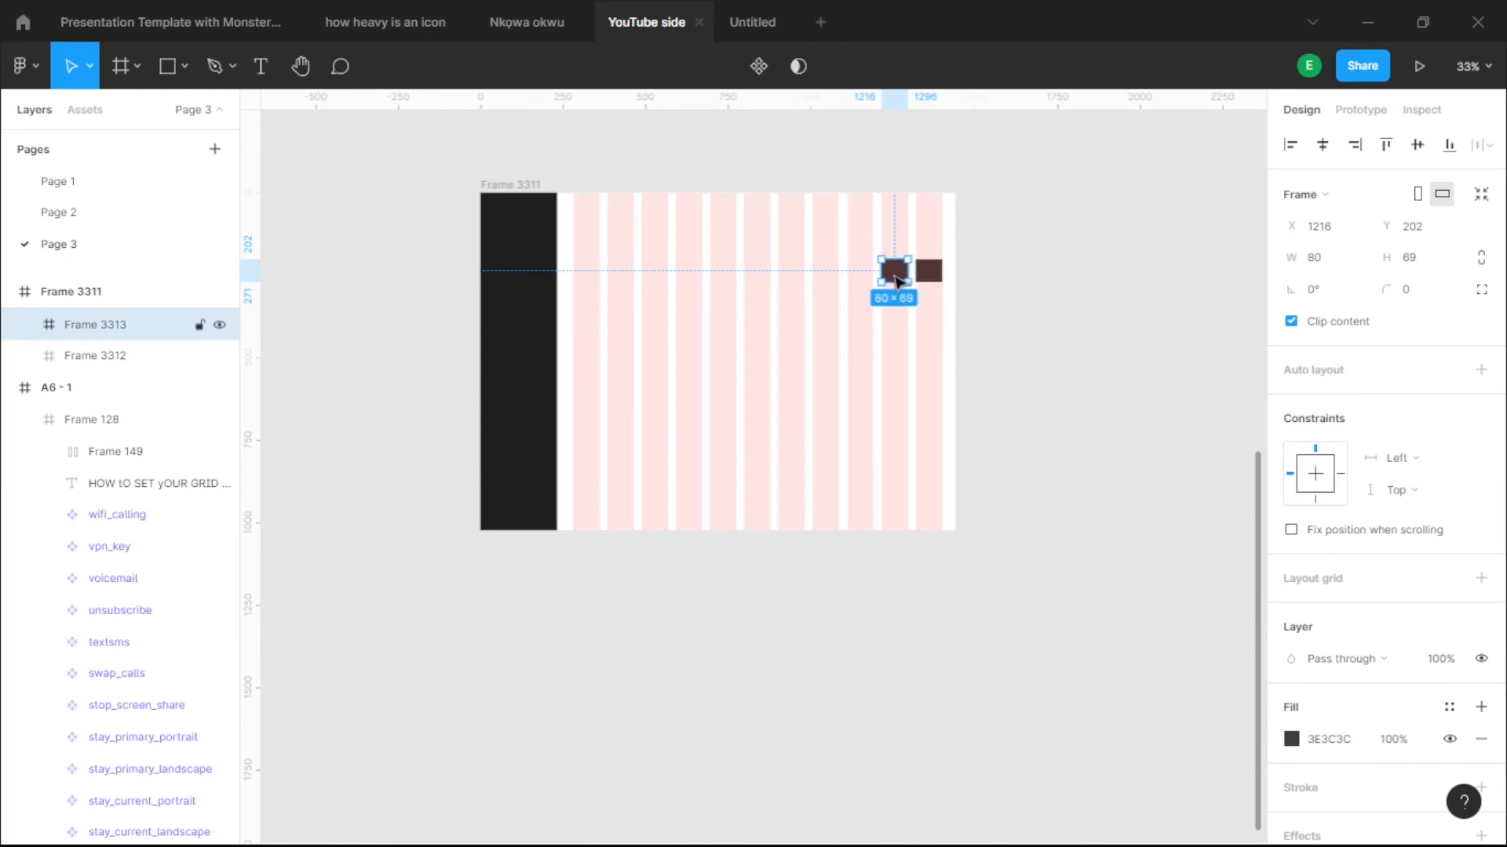
left_click_drag(897, 281, 590, 283)
scroll(667, 354, "left", 2)
scroll(667, 353, "up", 1)
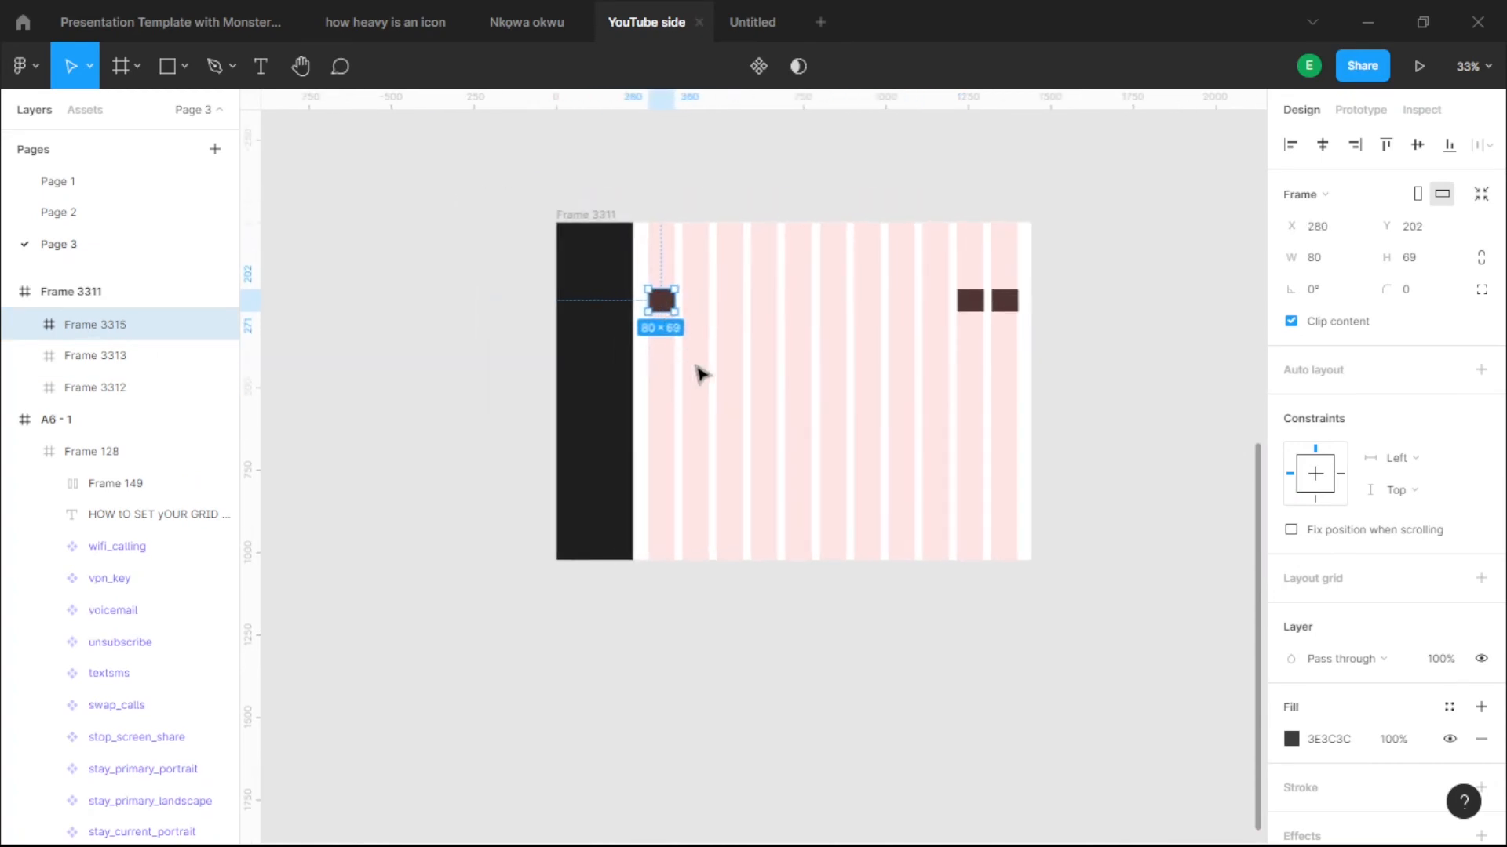
scroll(690, 314, "up", 10)
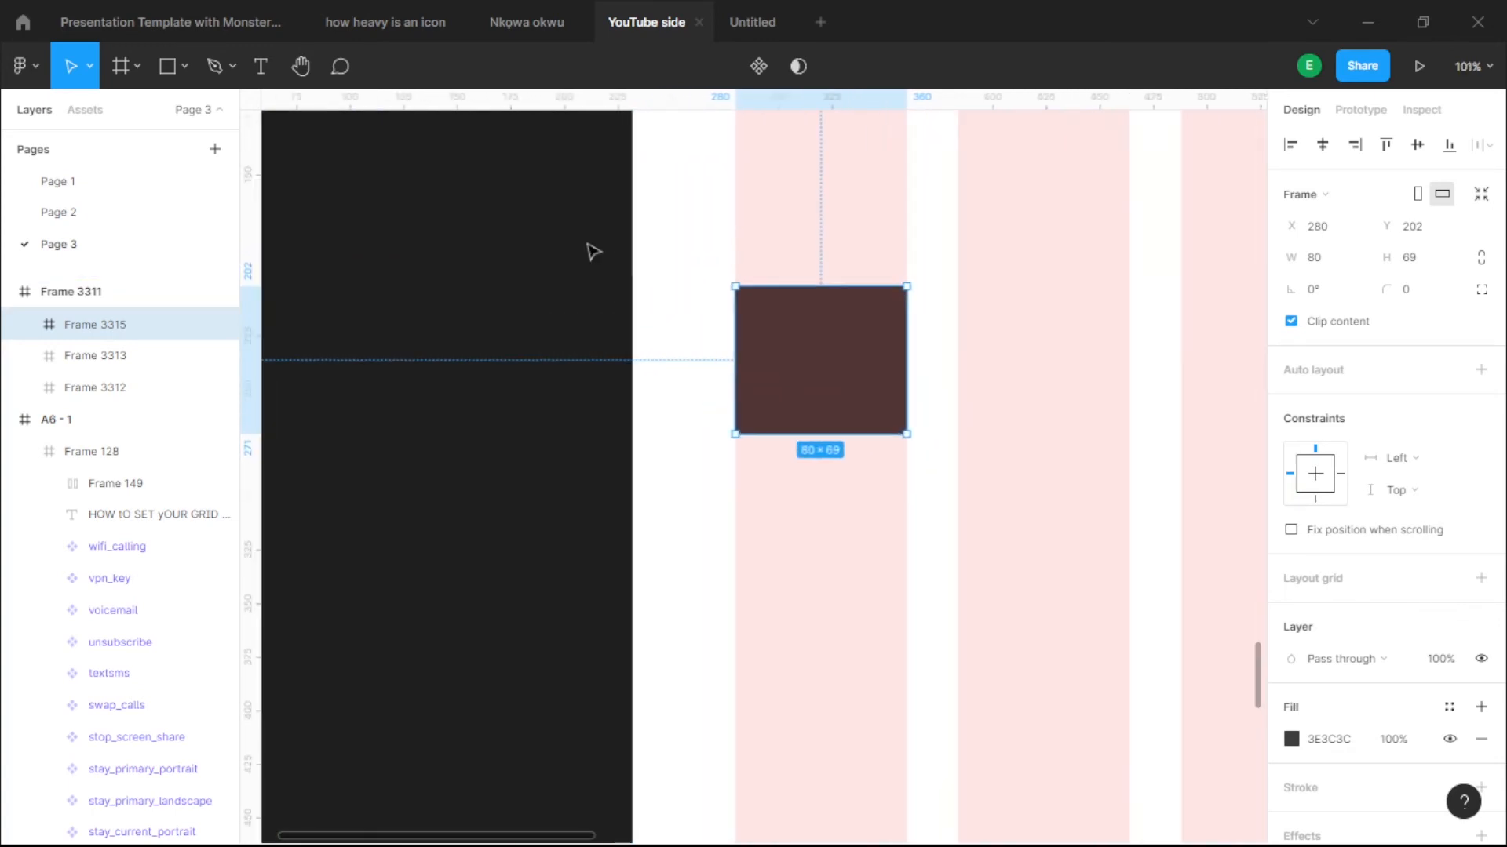
left_click(565, 359)
left_click(816, 350)
- Check the gap between Frame 3315 and the sidebar with the whole grid frame visible
scroll(816, 350, "down", 8)
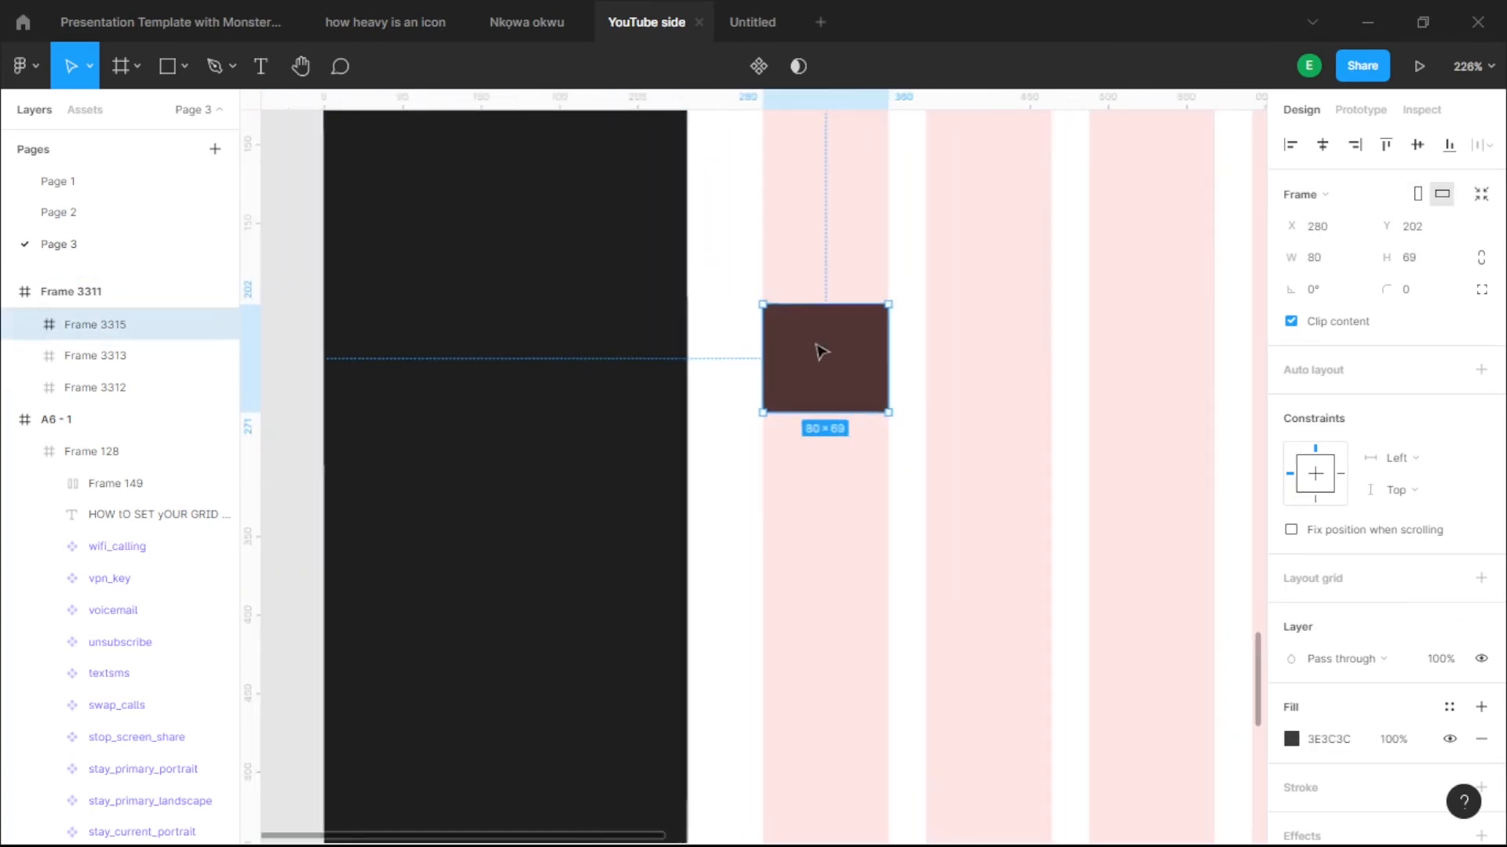
scroll(670, 435, "right", 5)
scroll(669, 435, "down", 1)
scroll(667, 424, "left", 2)
scroll(667, 423, "up", 1)
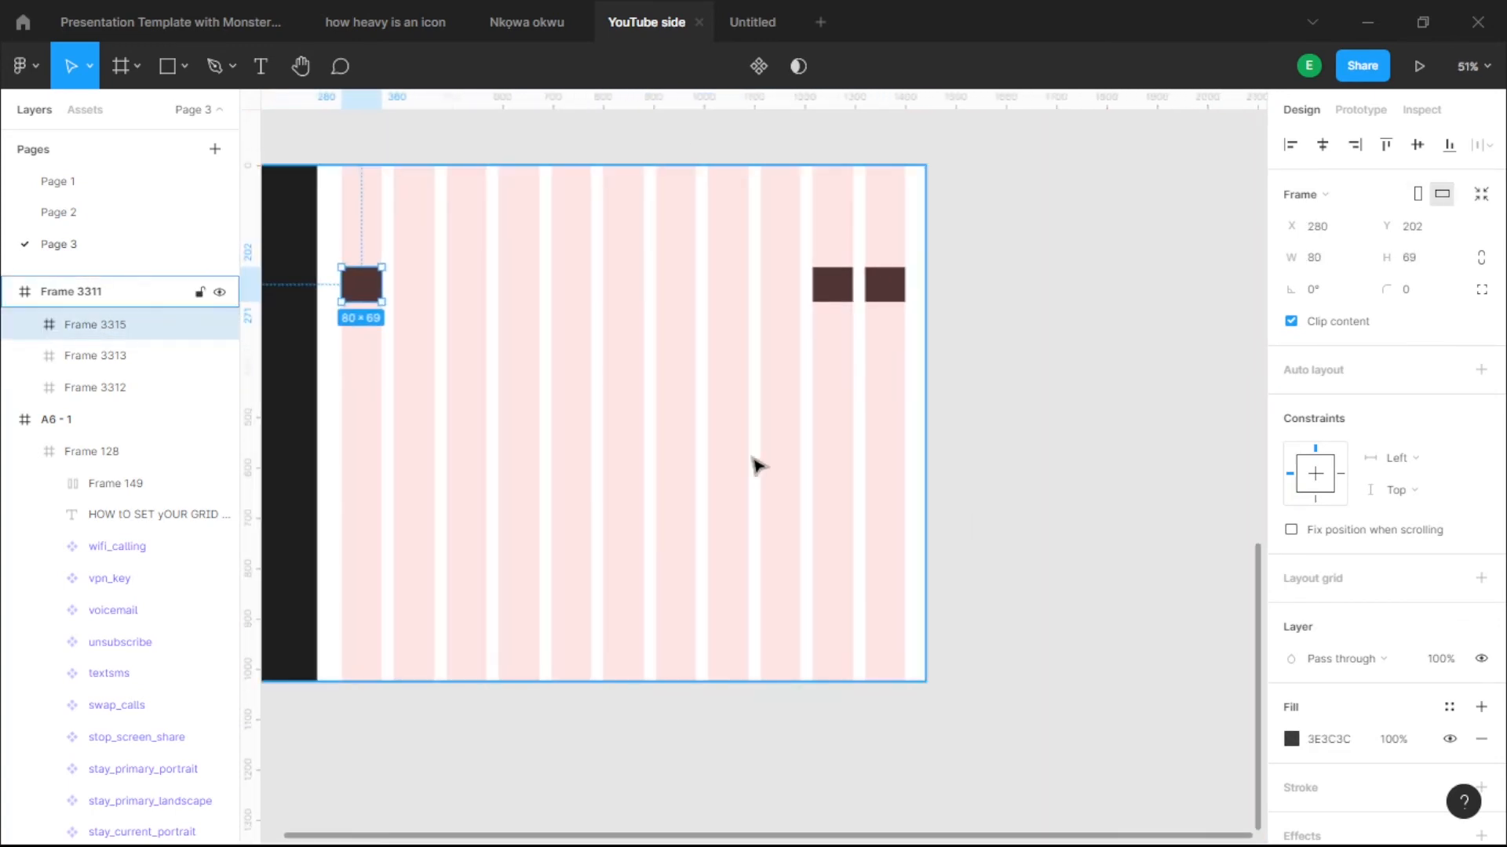
scroll(744, 578, "down", 1)
left_click_drag(691, 539, 793, 576)
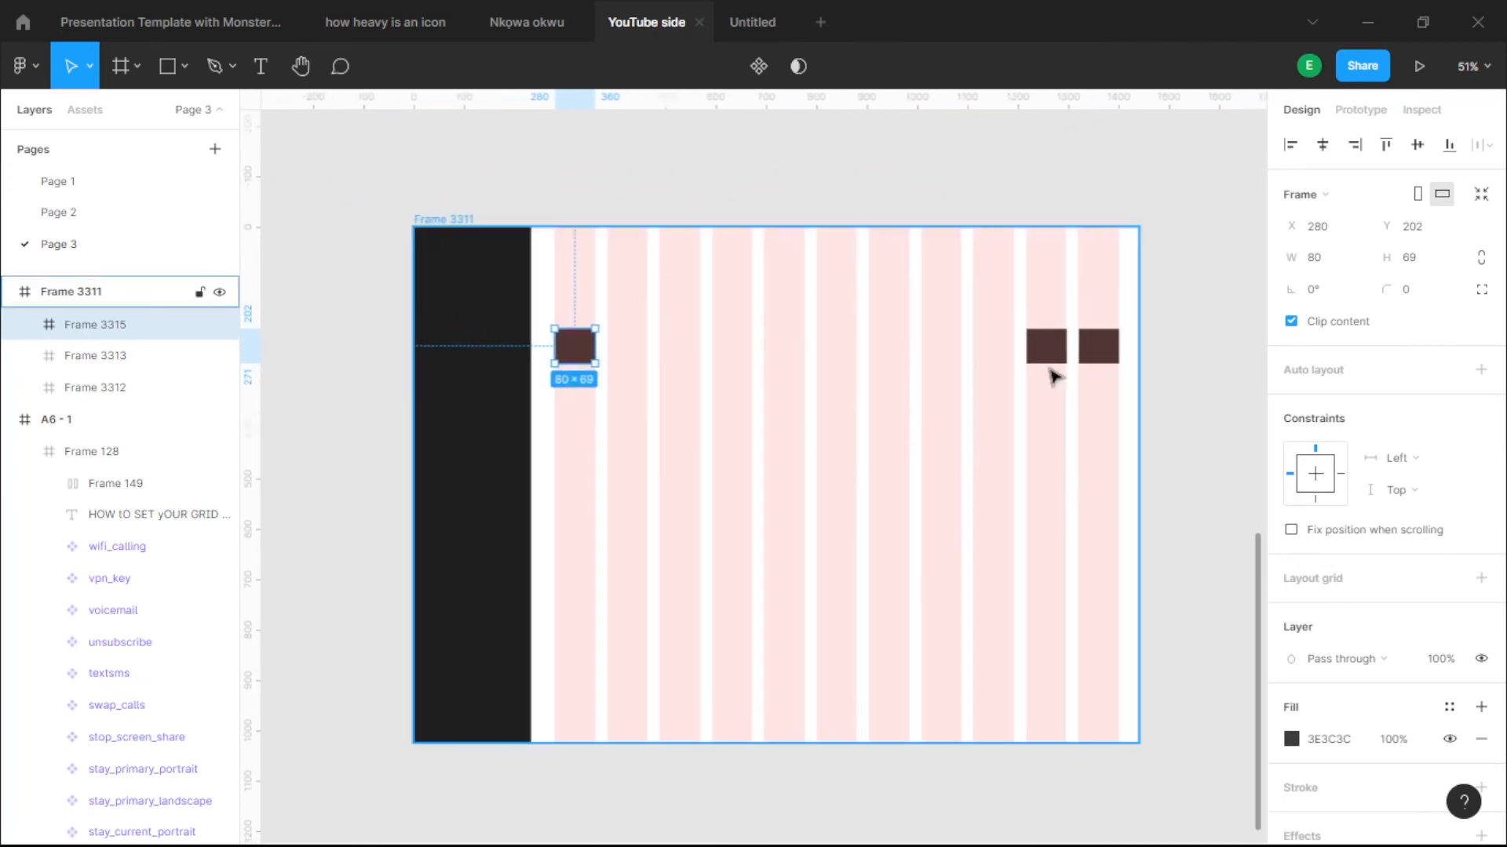
scroll(489, 316, "up", 5)
scroll(883, 487, "up", 5)
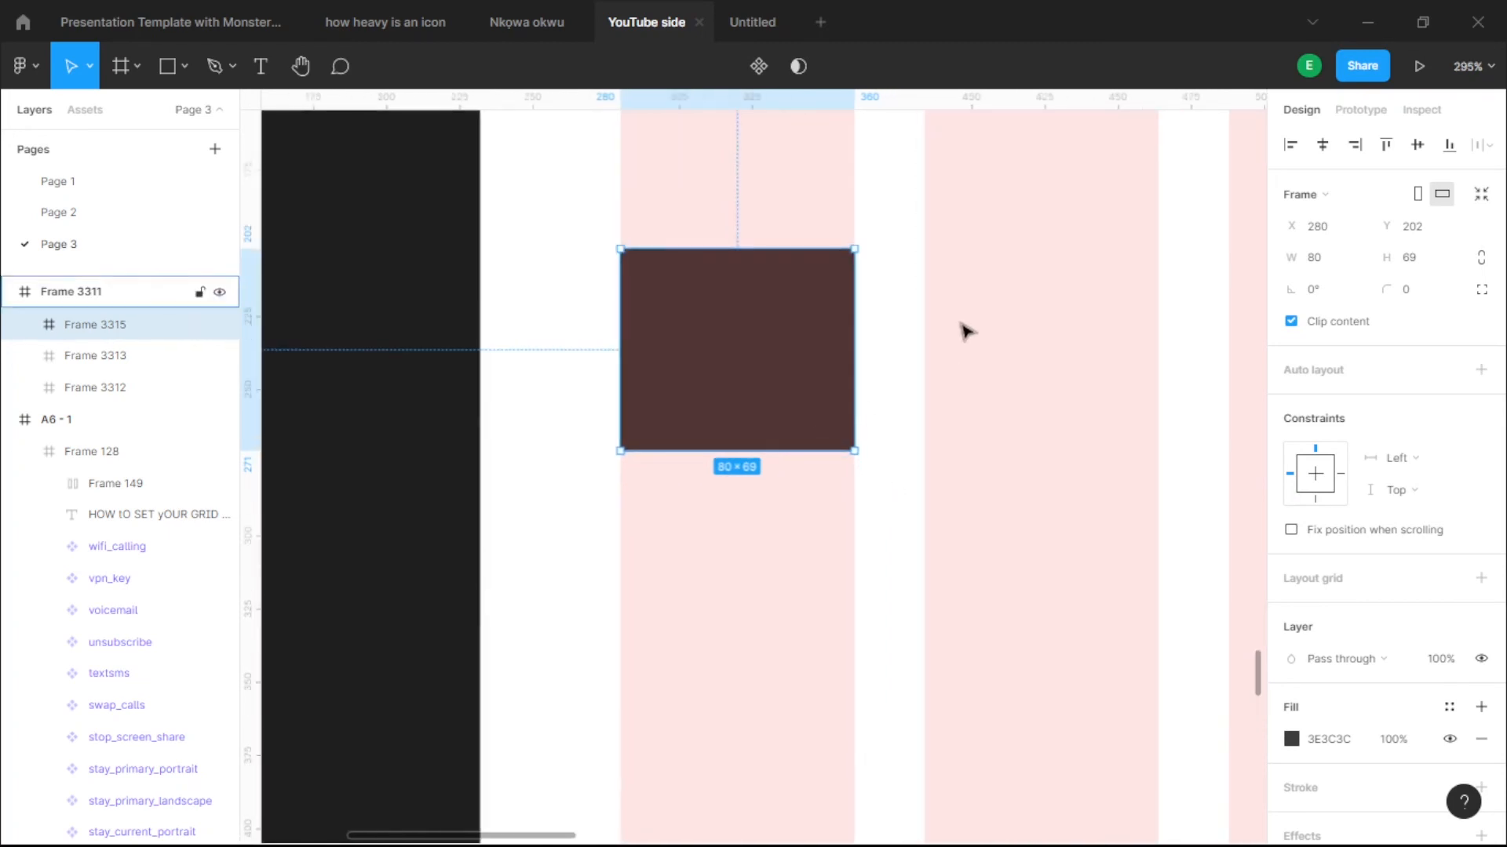
key("alt")
scroll(463, 384, "up", 7)
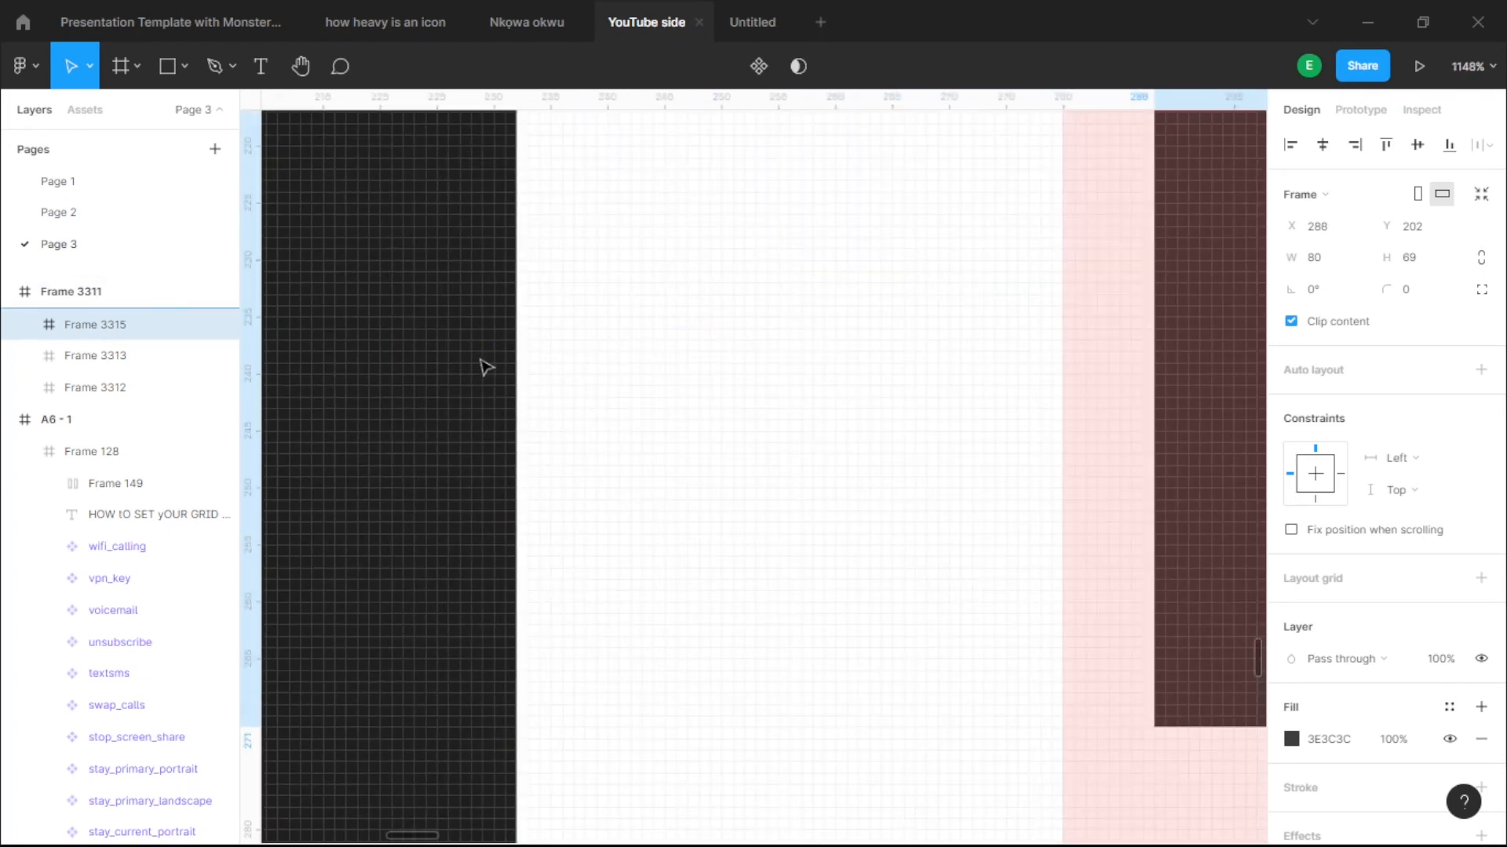
scroll(573, 496, "down", 8)
- Nudge the dark sidebar 8 px right to X 8, spanning 8 to 240
left_click(303, 431)
scroll(579, 403, "down", 5)
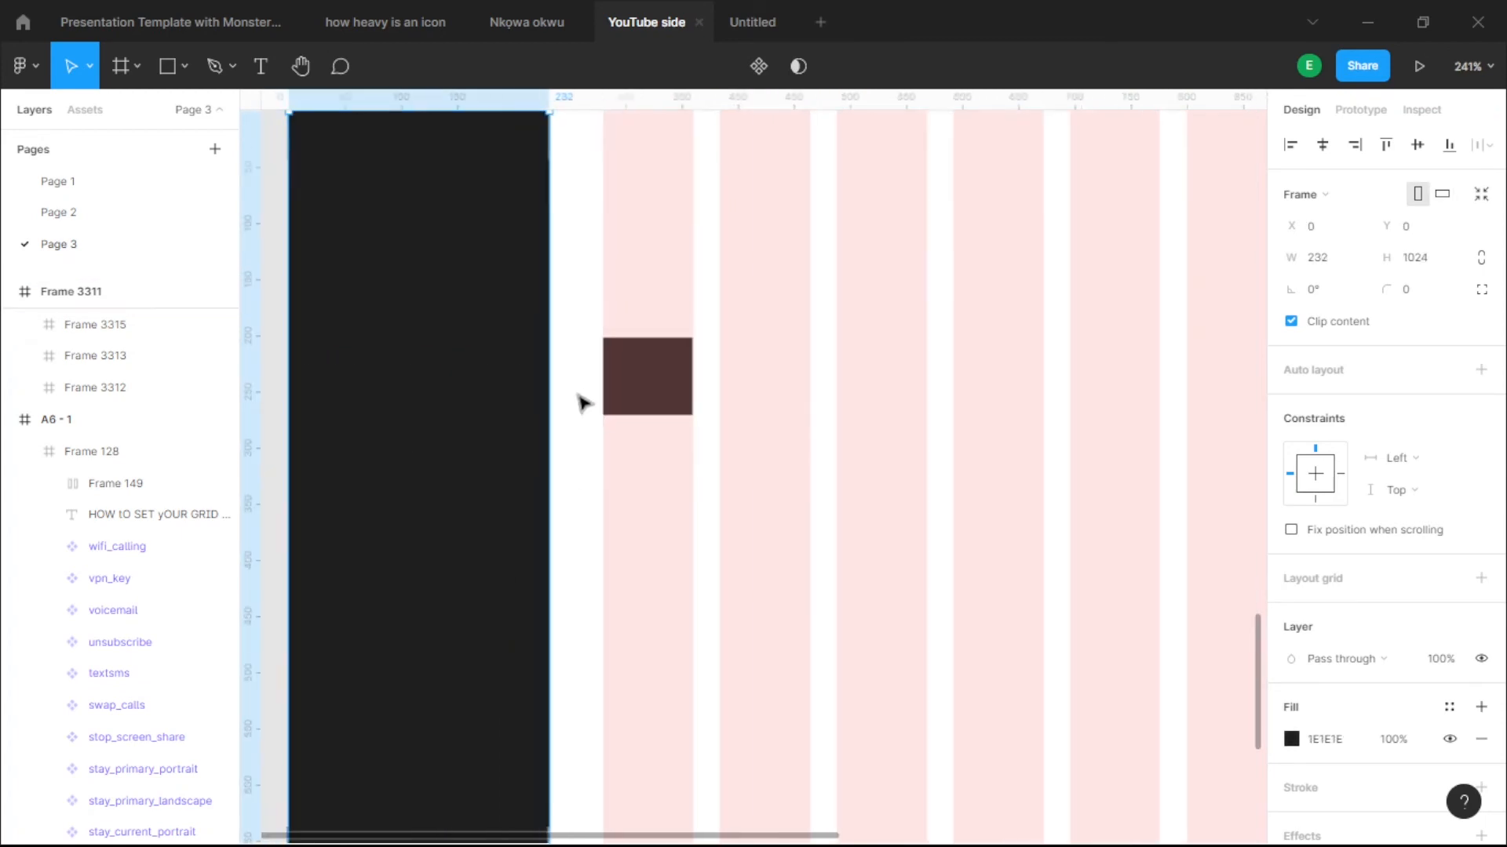
scroll(800, 420, "left", 3)
scroll(600, 323, "down", 3)
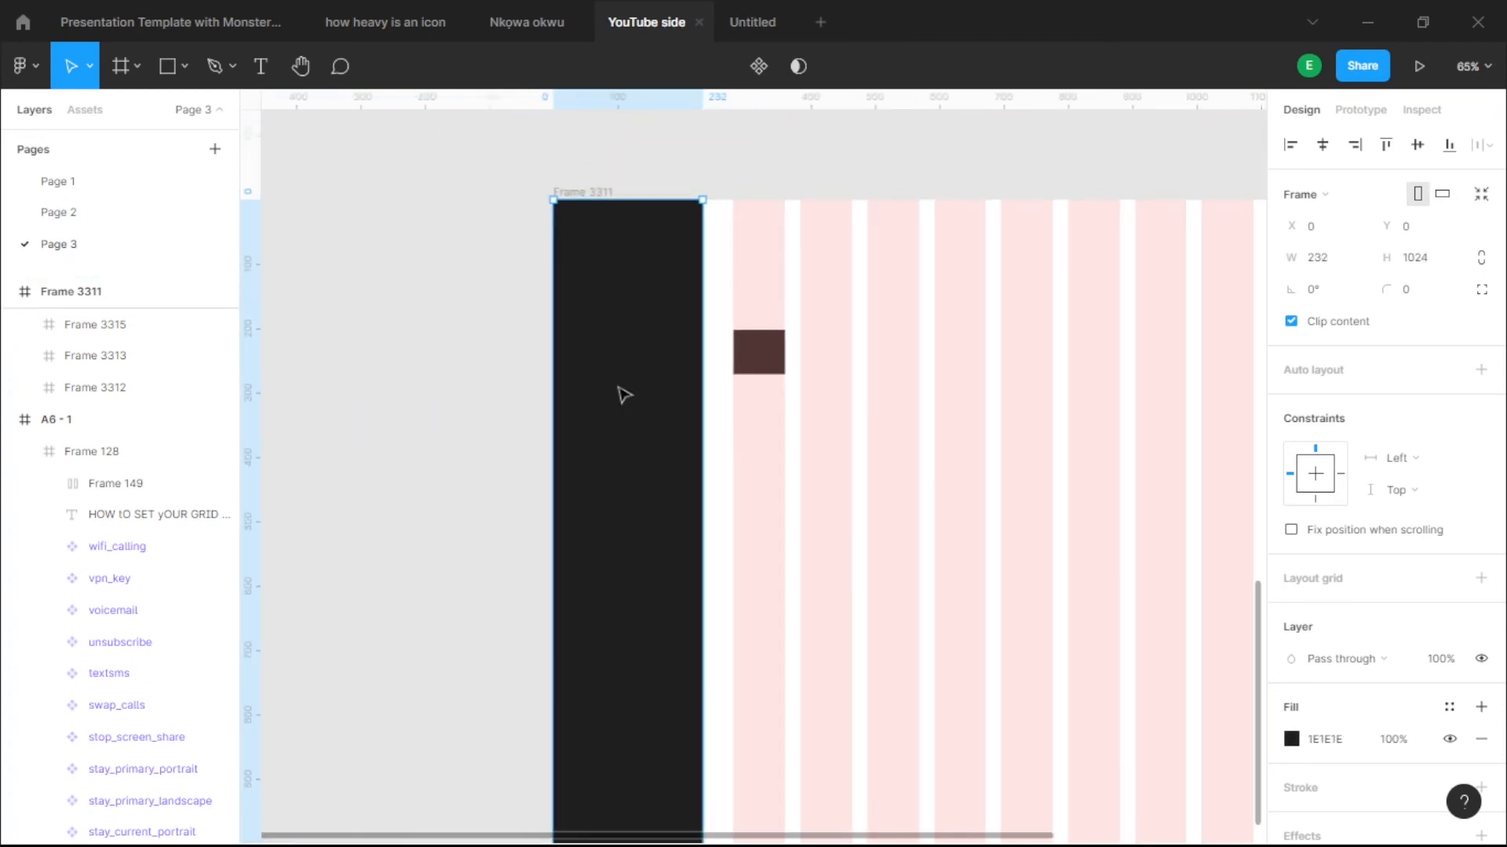
key("shift+Right")
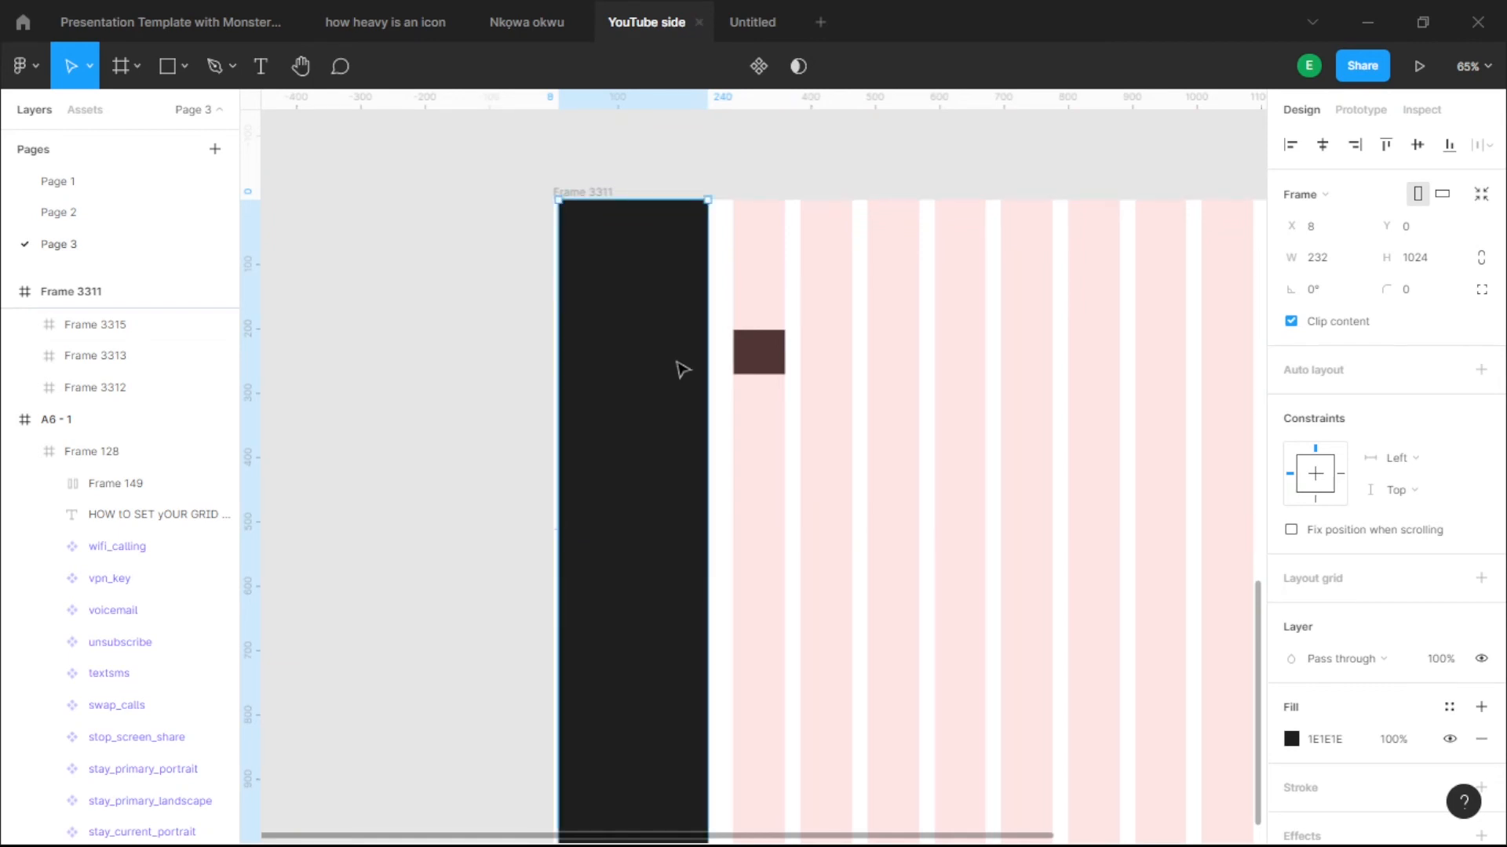
scroll(729, 365, "up", 10)
key("alt")
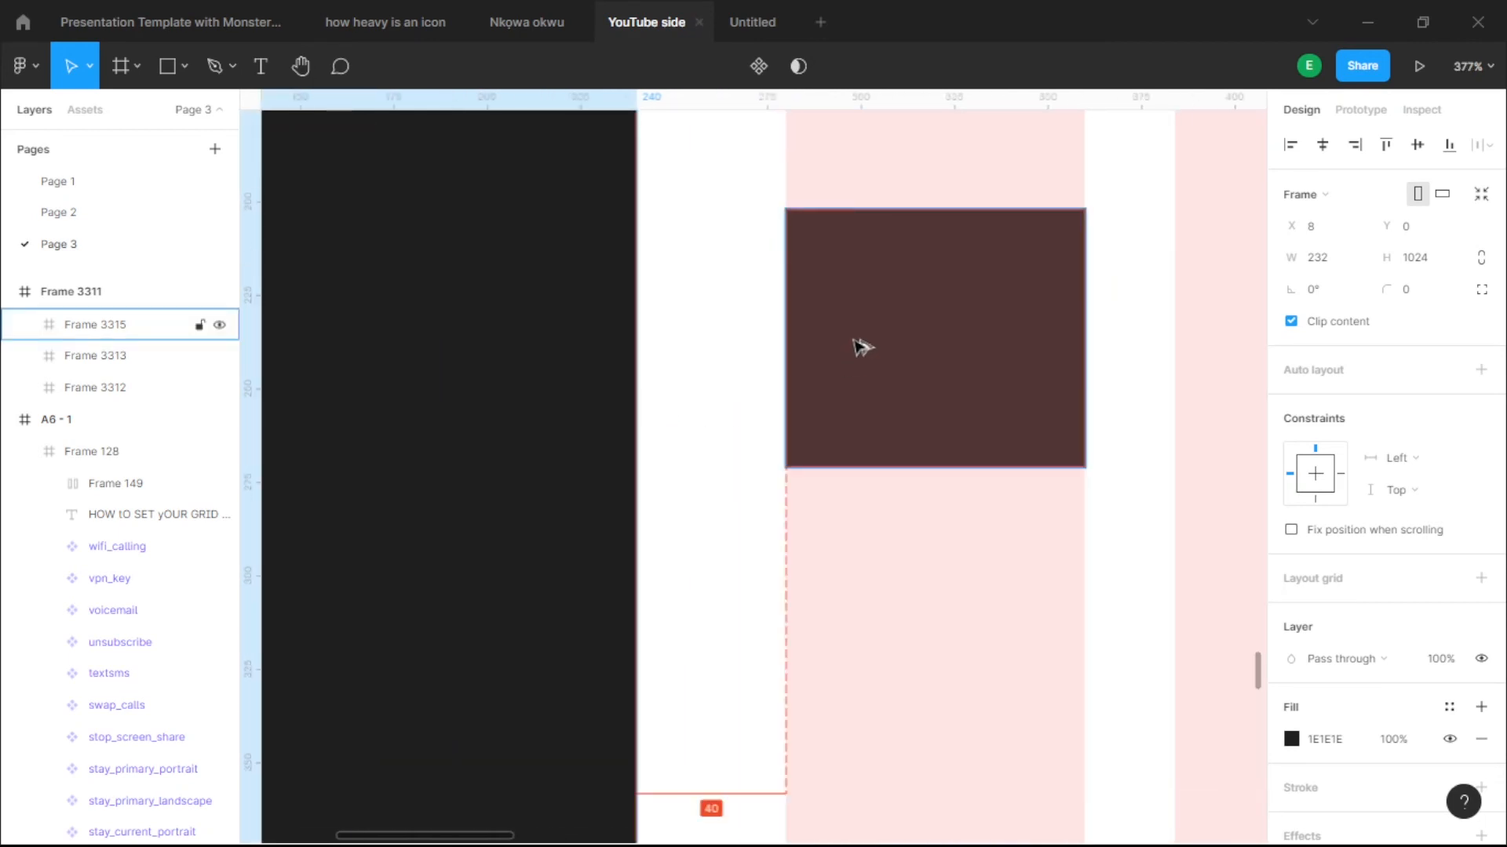
scroll(862, 346, "down", 8)
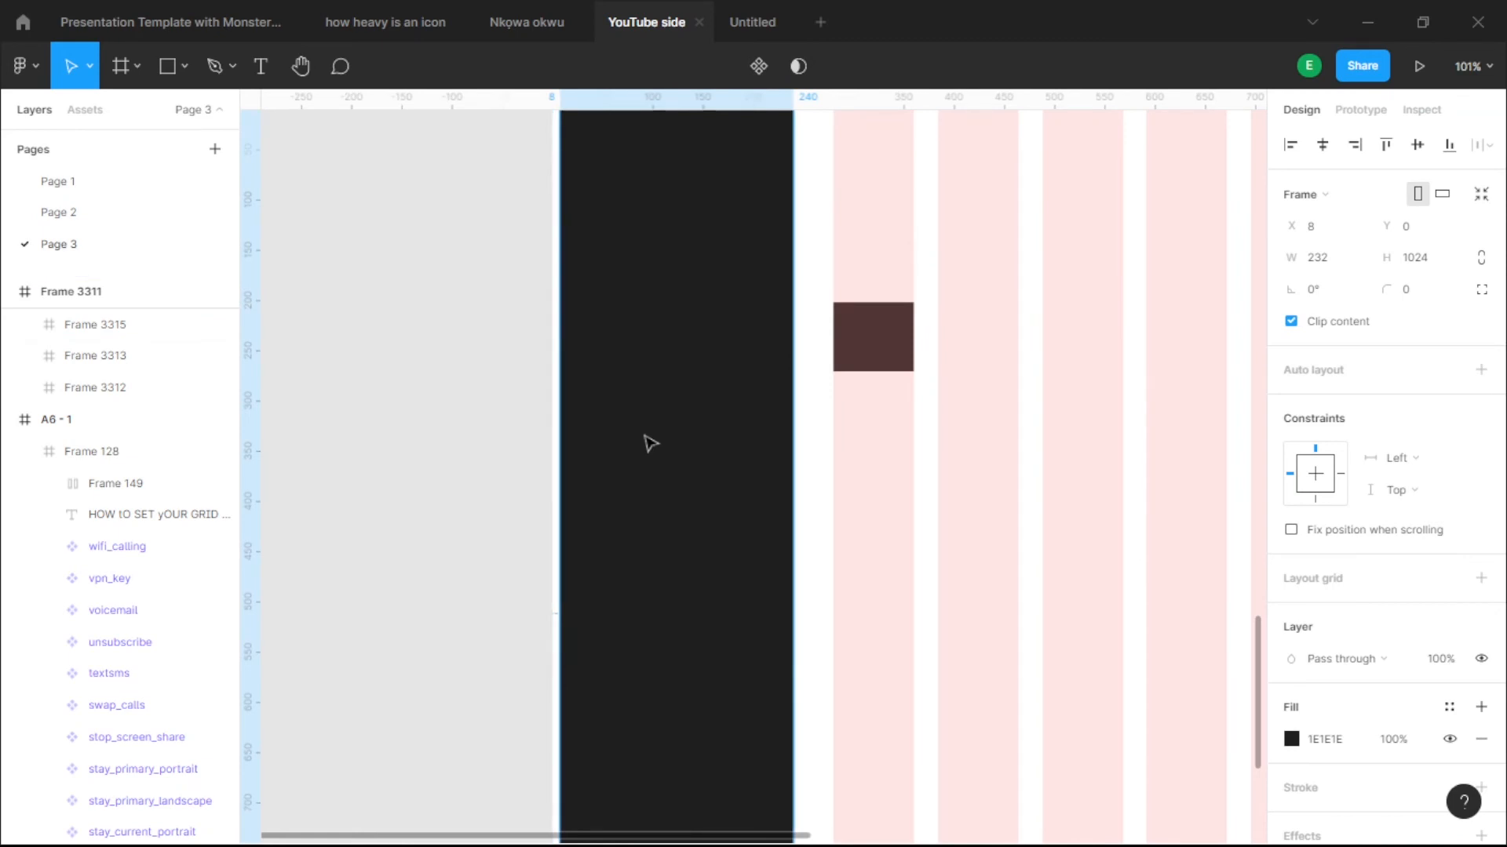
left_click_drag(729, 492, 732, 533)
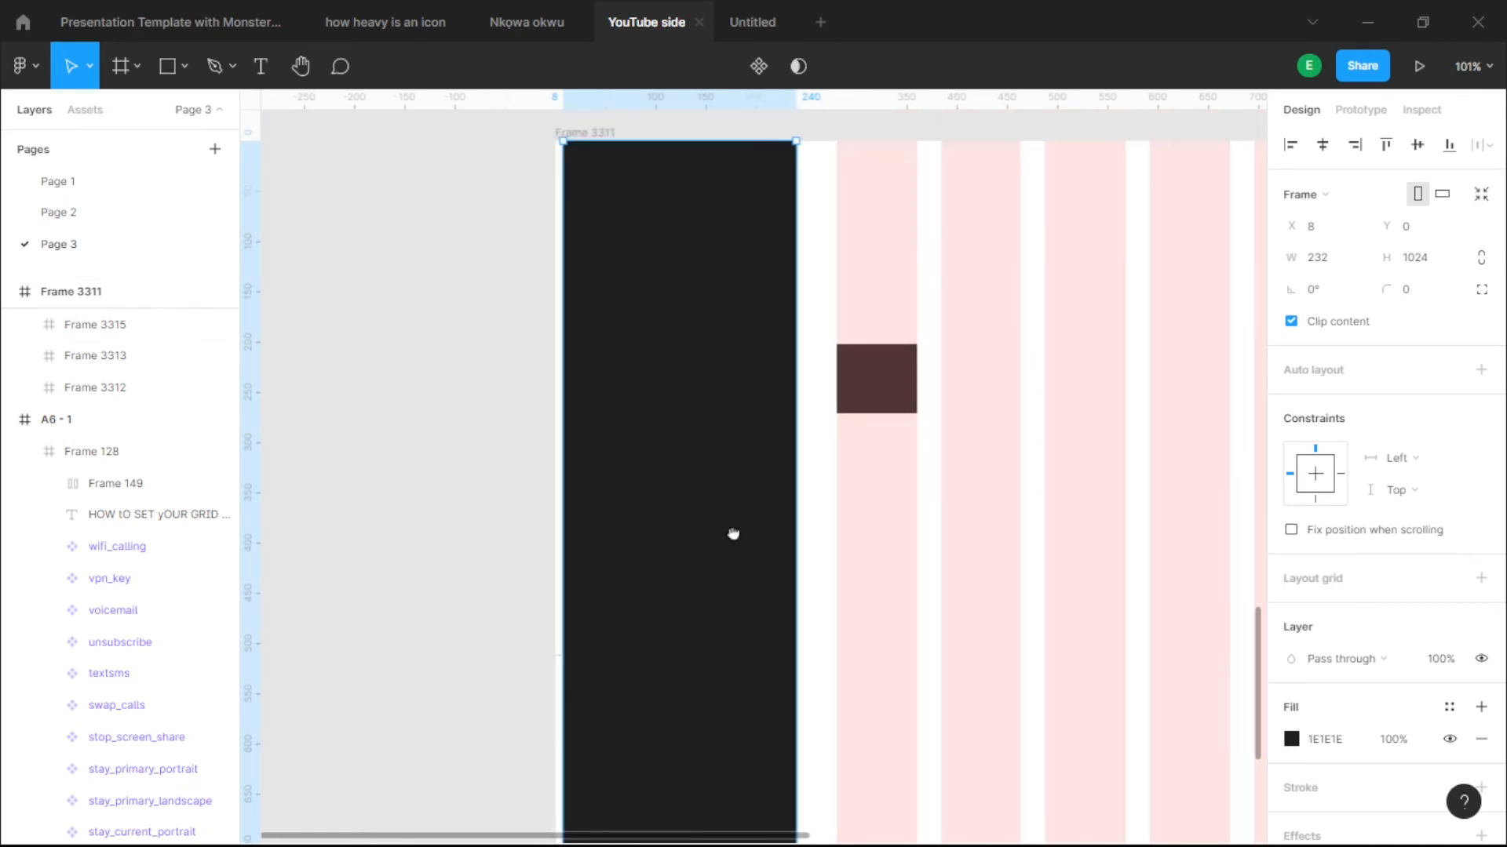
scroll(731, 448, "down", 5)
left_click(20, 66)
- Review the nudge amount settings from Figma's main menu
mouse_move(94, 459)
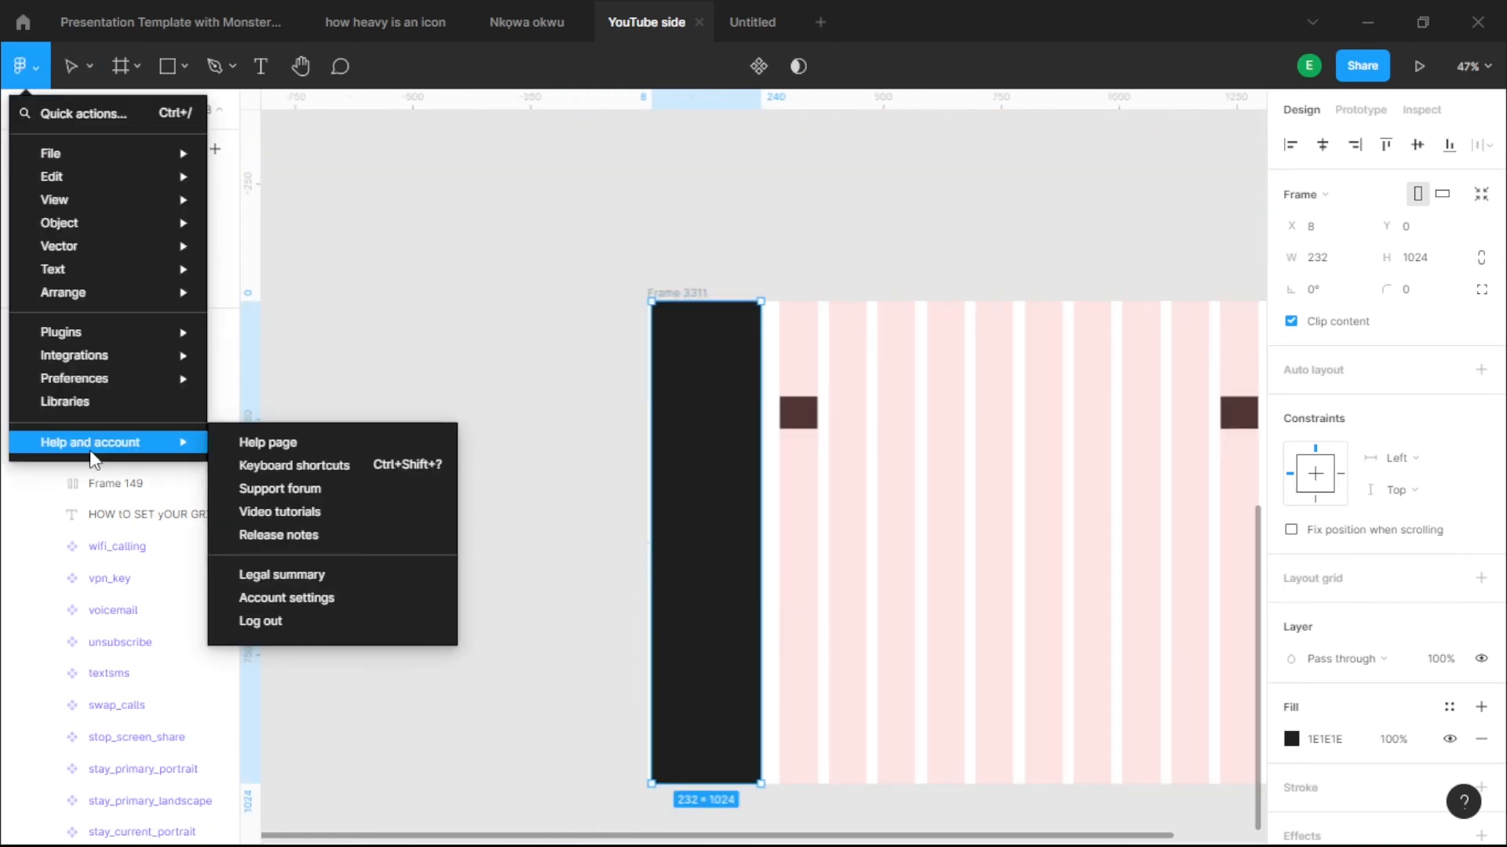
mouse_move(84, 312)
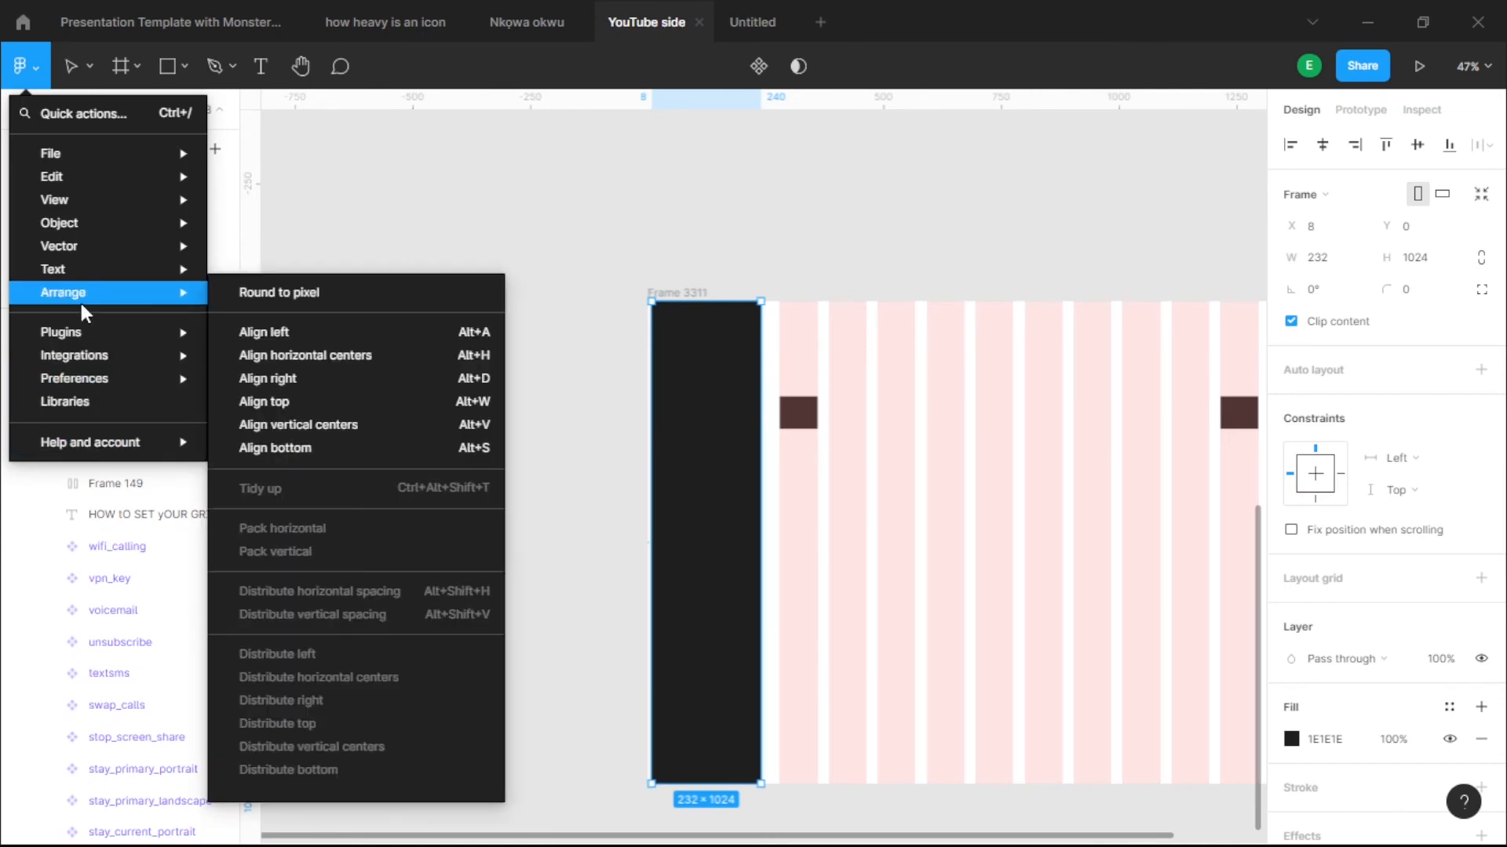
mouse_move(104, 385)
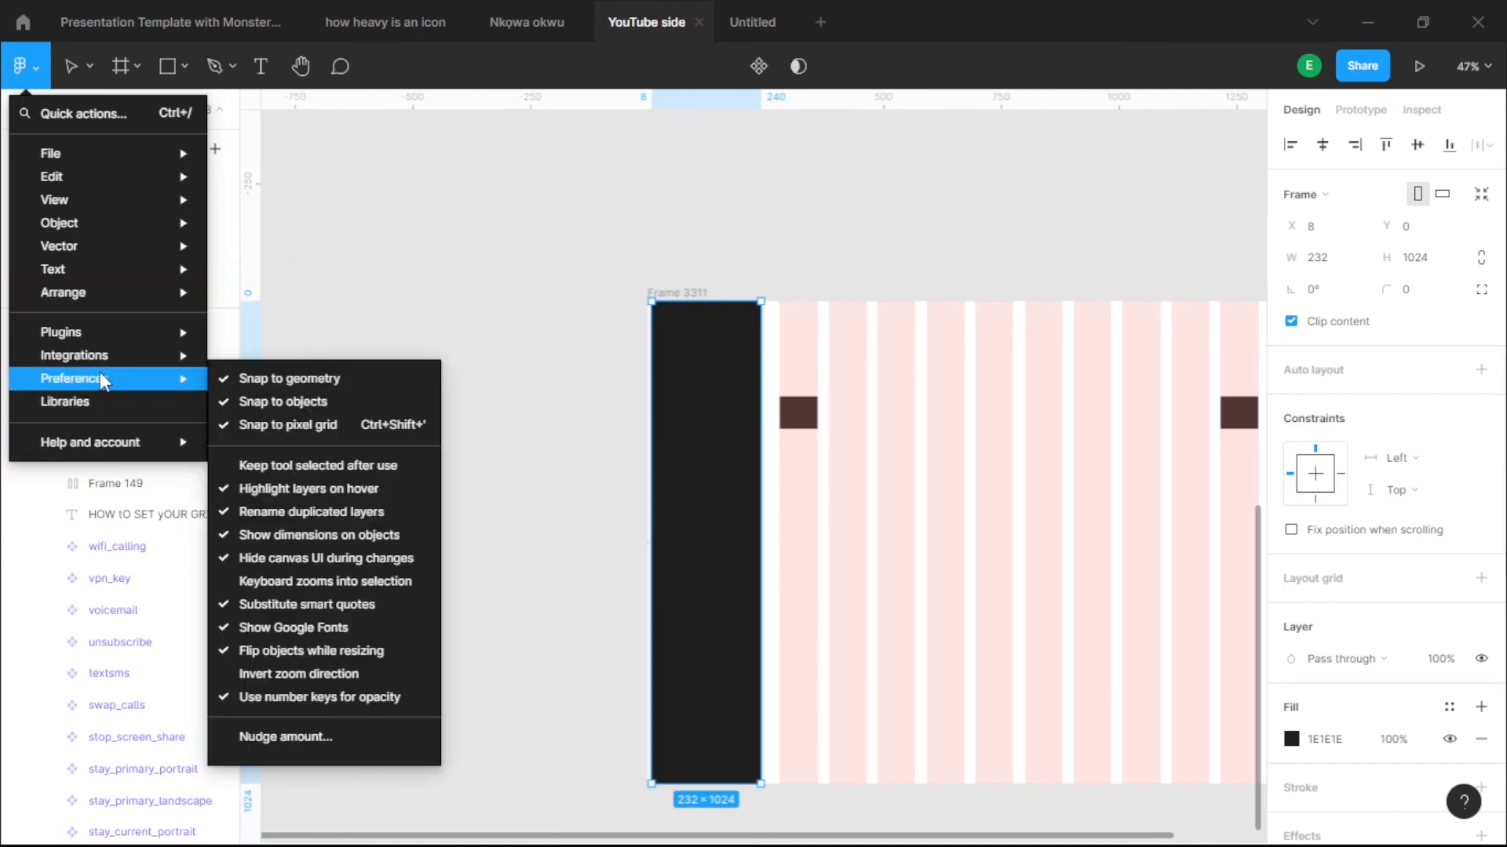
left_click(256, 743)
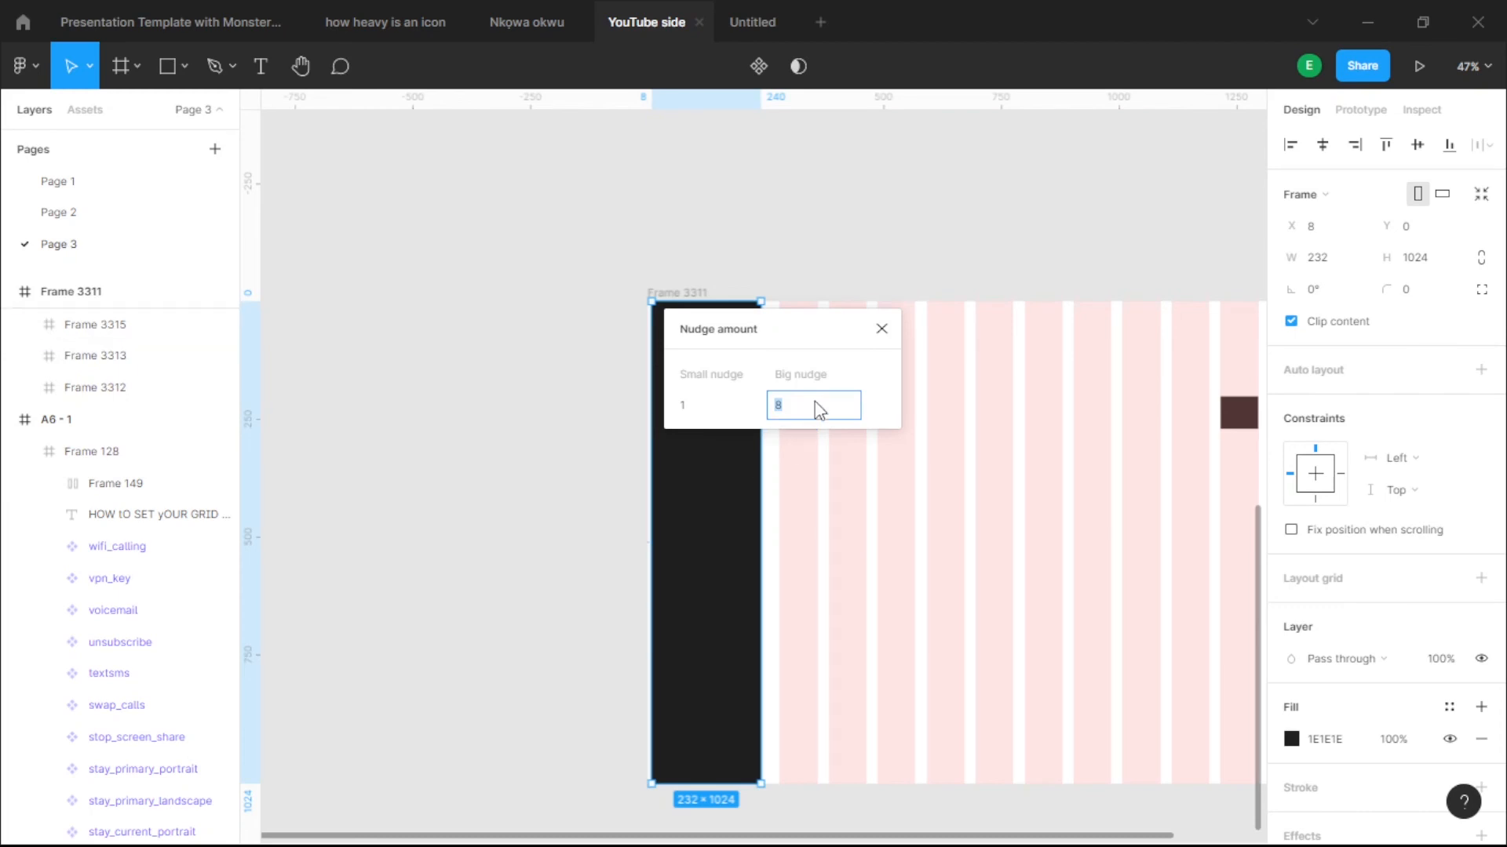
left_click(882, 331)
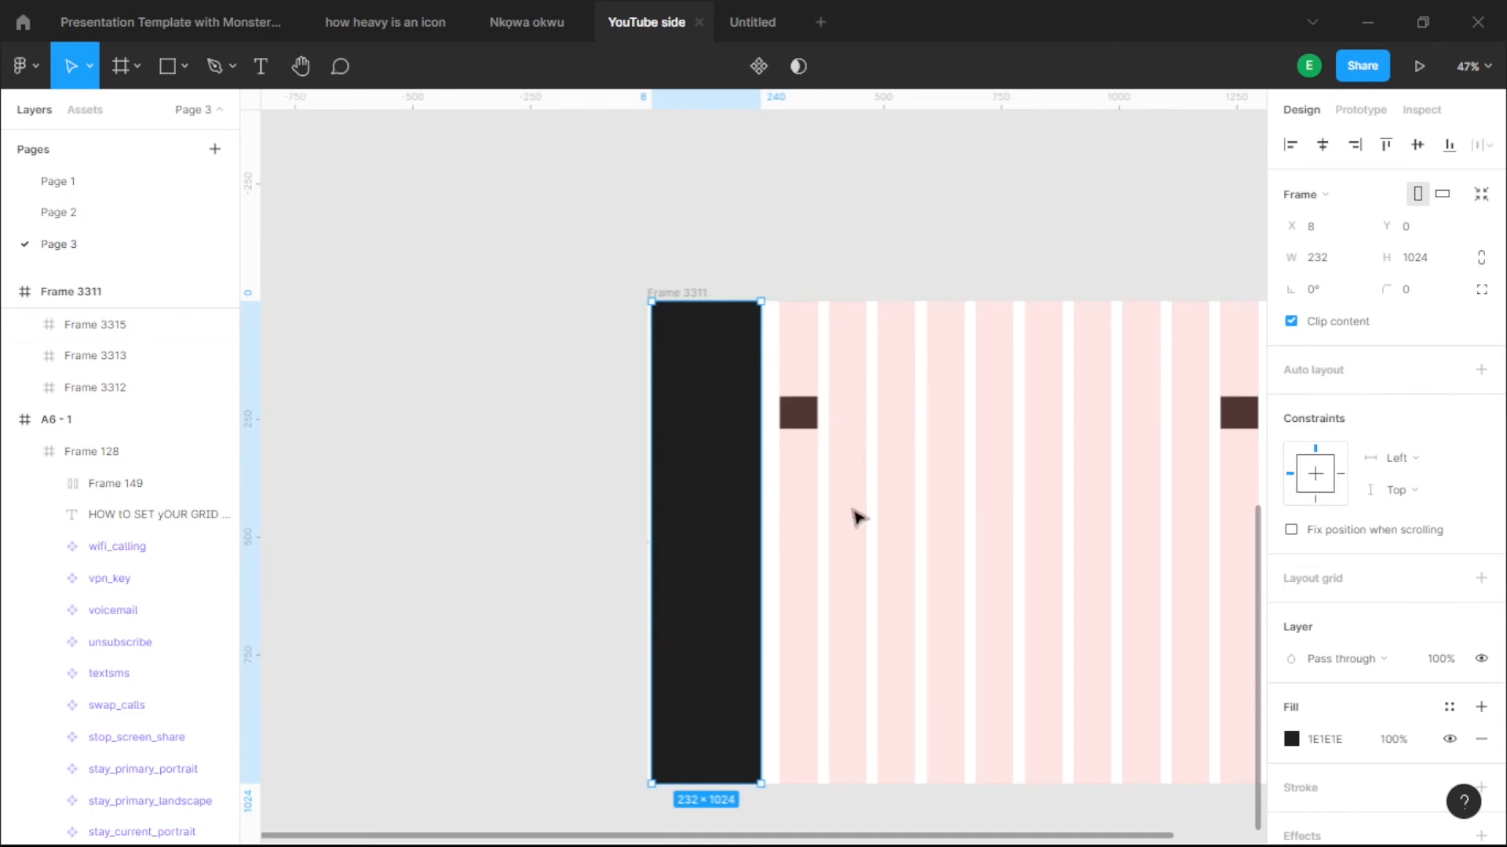
- Bring the whole desktop frame into view and select the dark sidebar
scroll(889, 504, "up", 2)
scroll(889, 505, "up", 2)
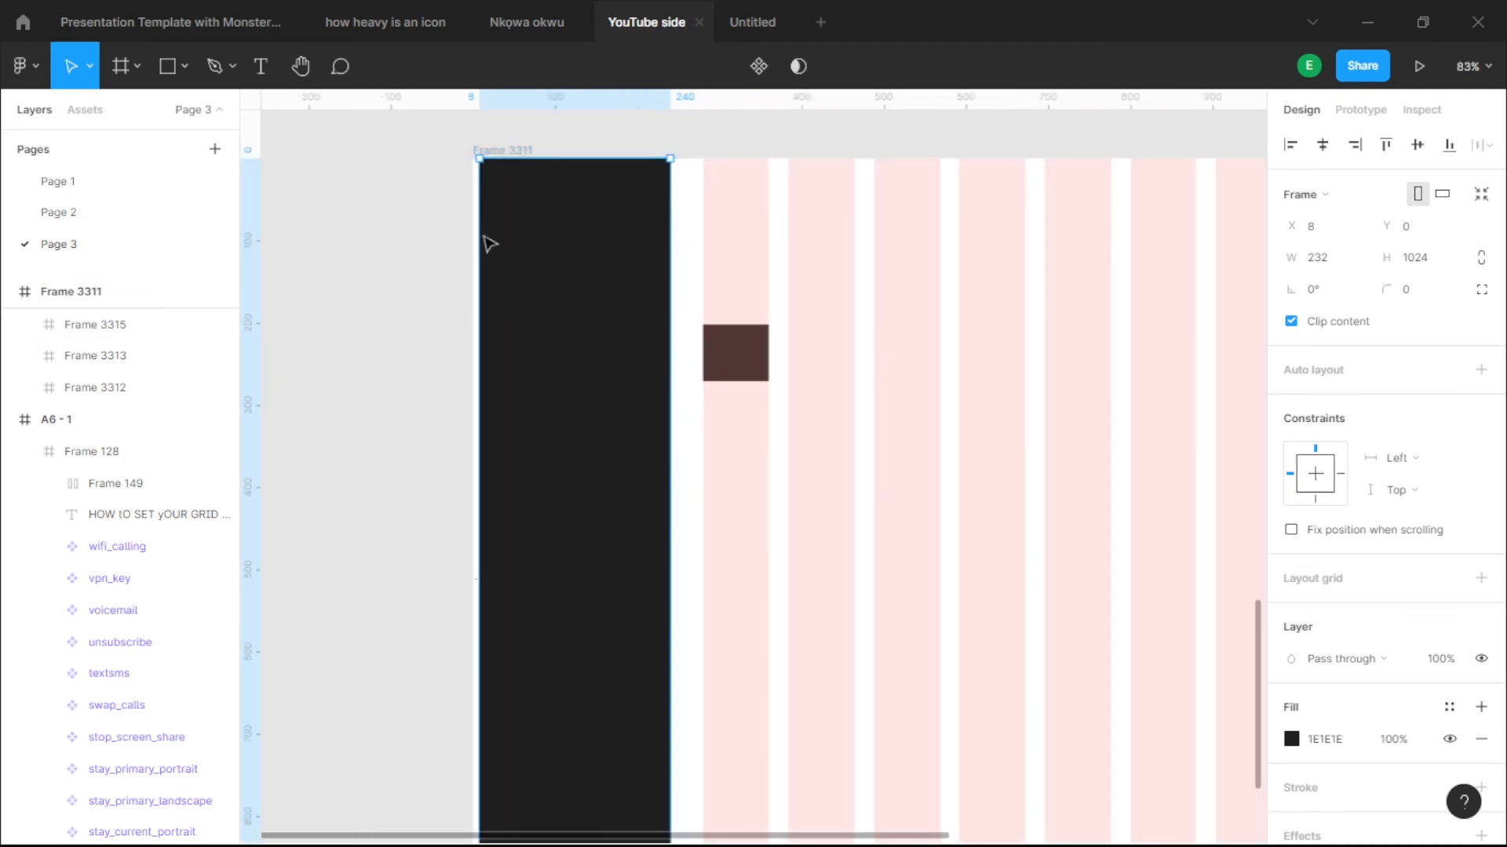
left_click(740, 185)
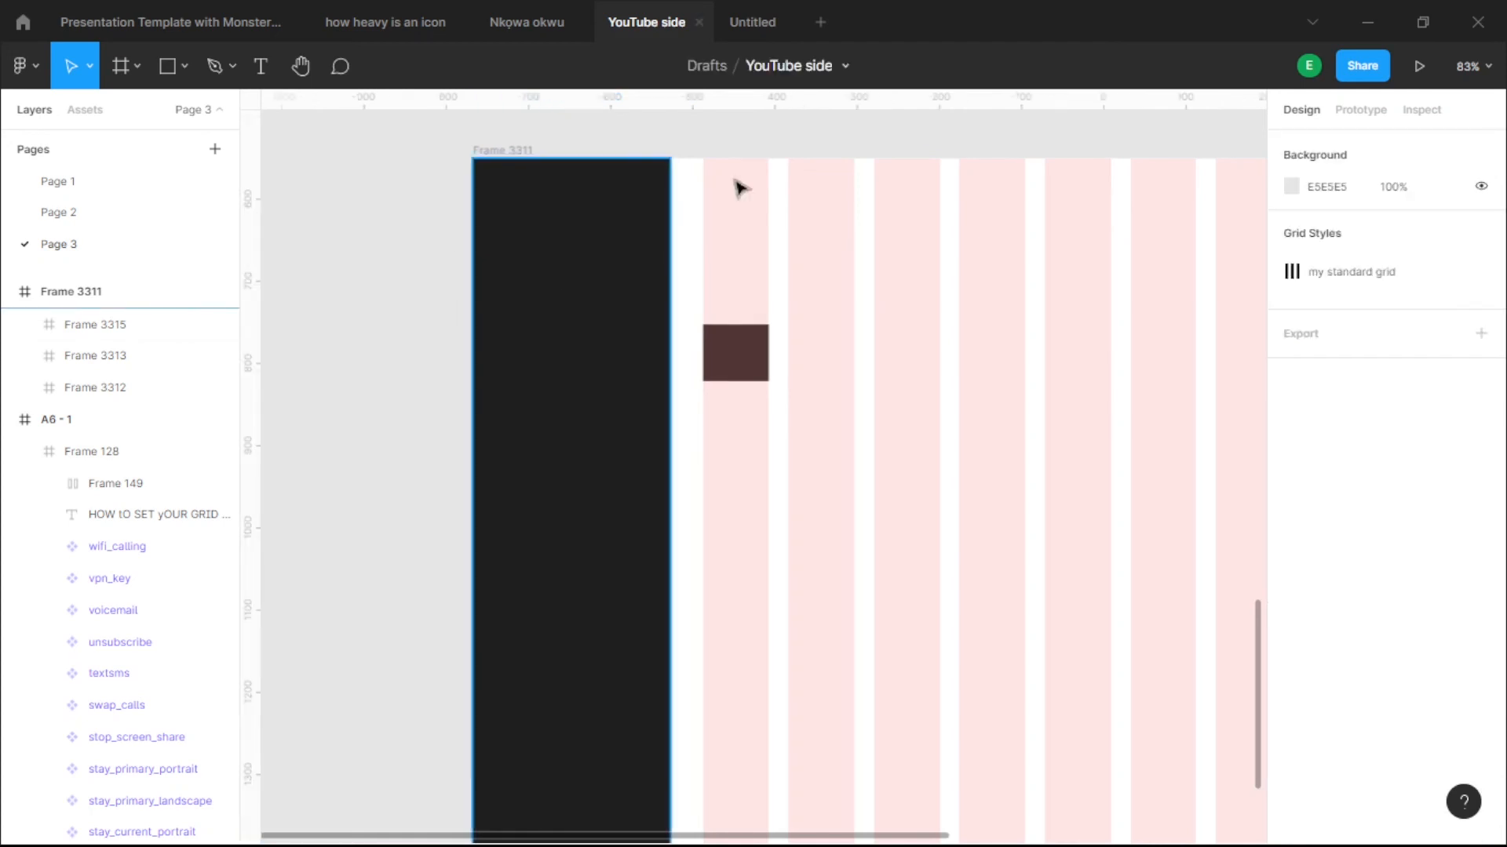
scroll(740, 185, "down", 5)
left_click_drag(890, 426, 826, 512)
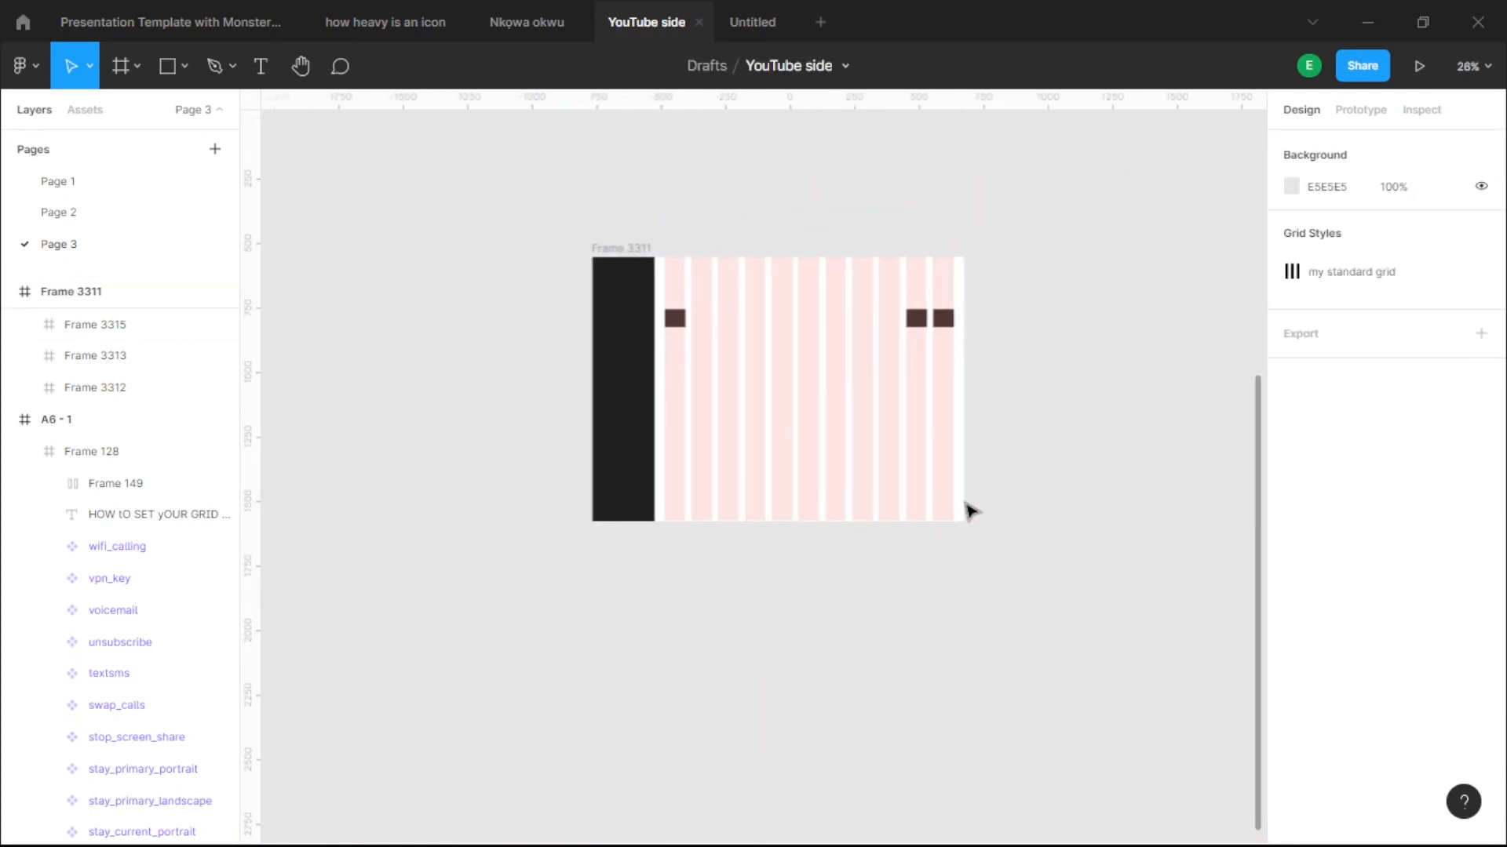
scroll(744, 654, "up", 1)
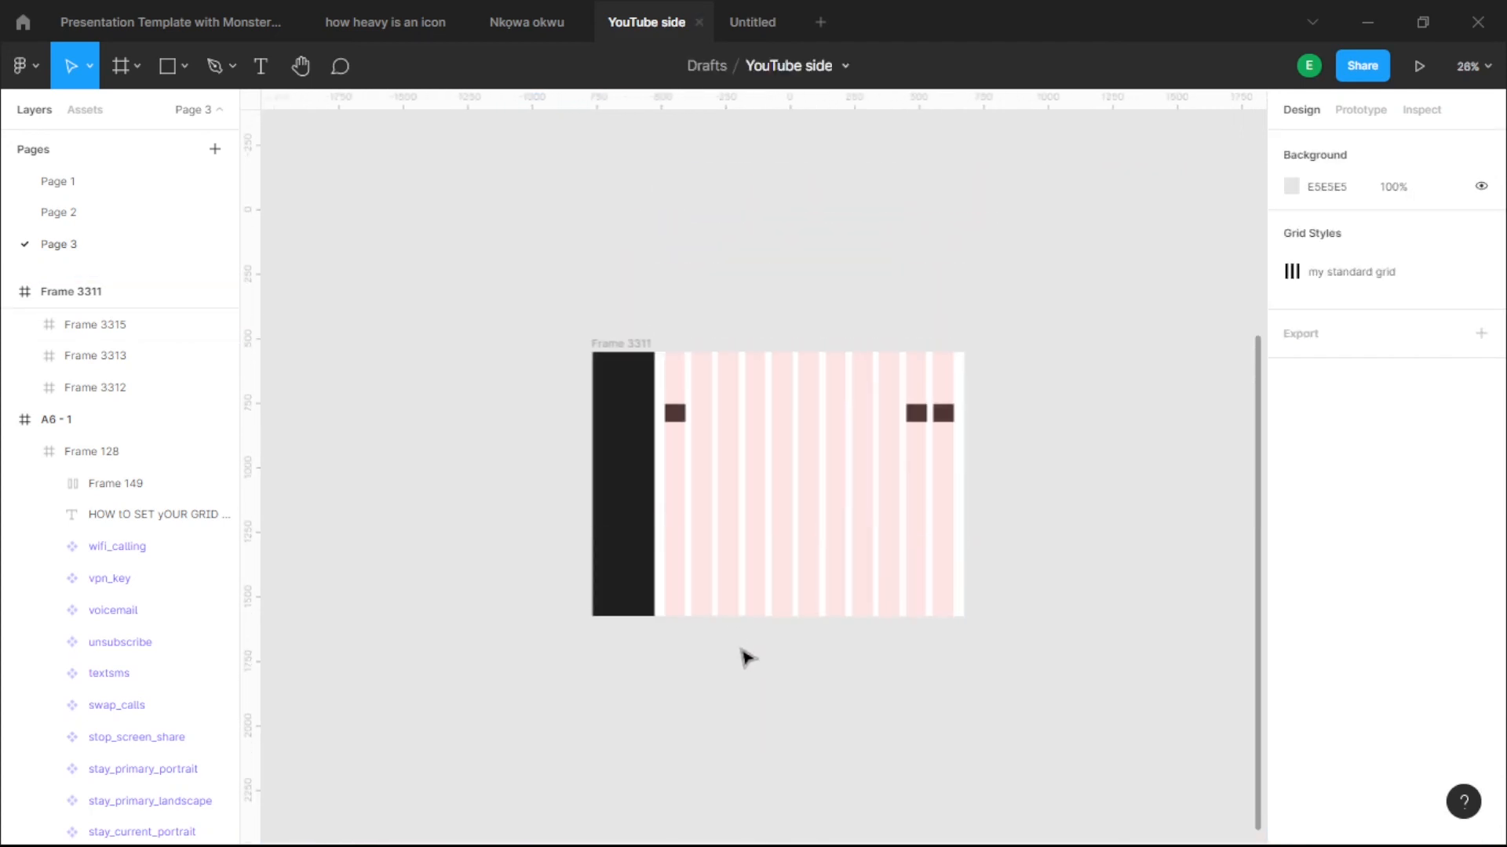
scroll(629, 505, "up", 5)
left_click(645, 424)
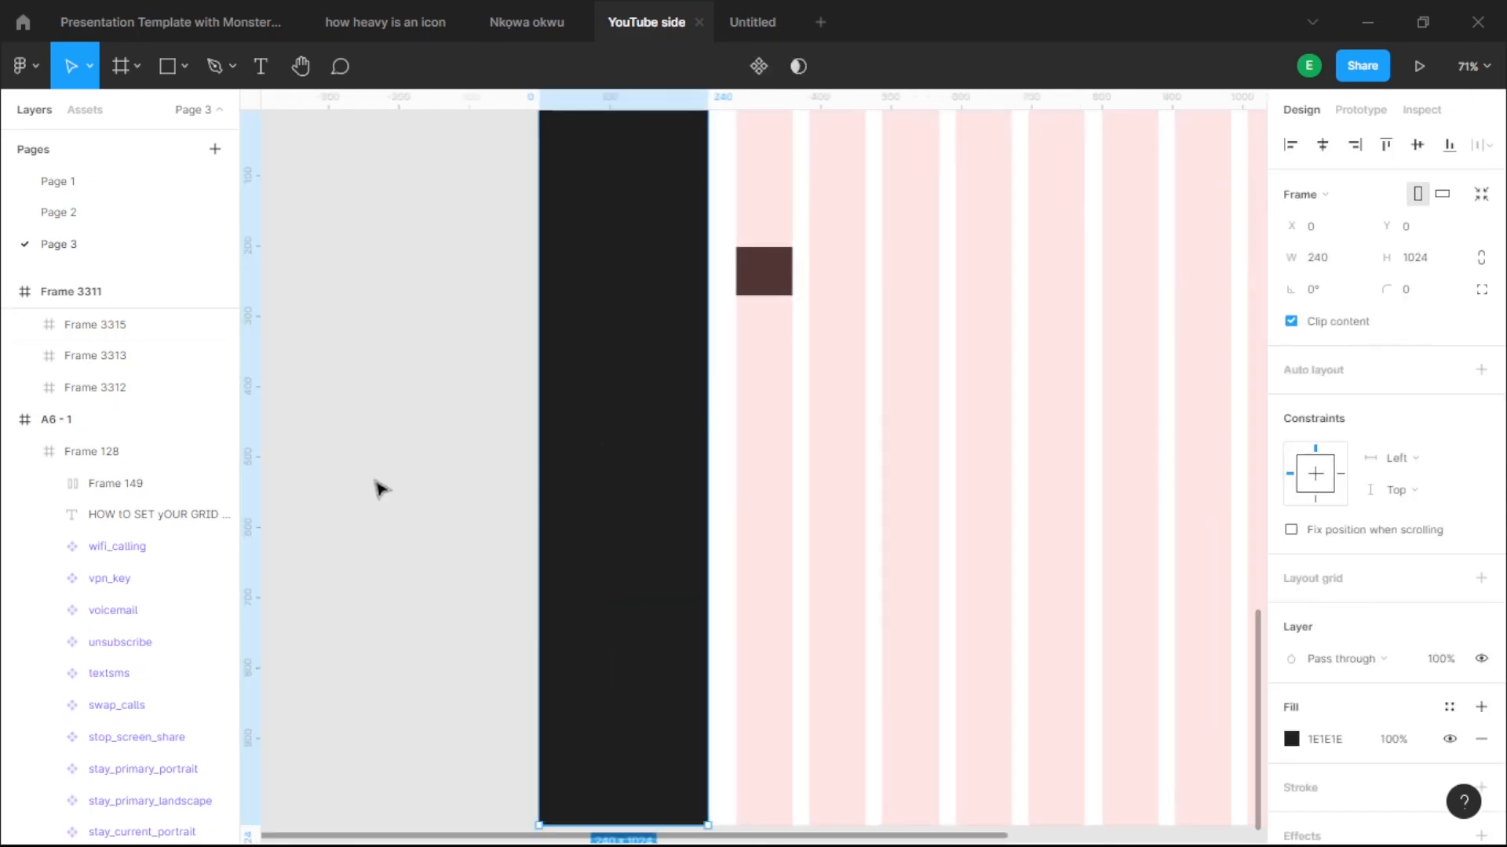
- Draw a new frame inside the dark sidebar and give it a white fill
key("f")
left_click_drag(581, 322, 668, 393)
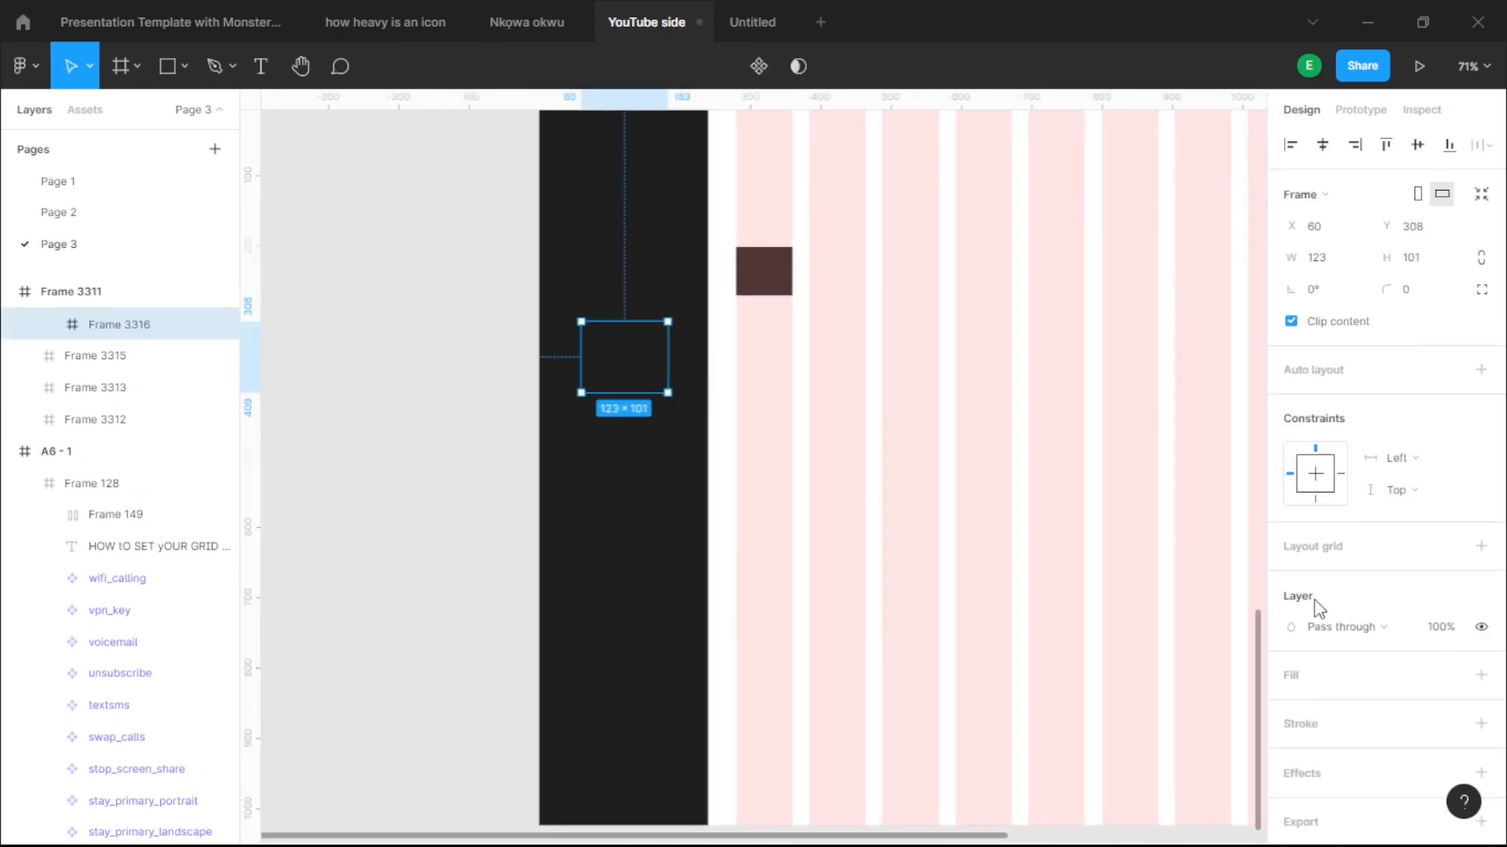
left_click(1301, 691)
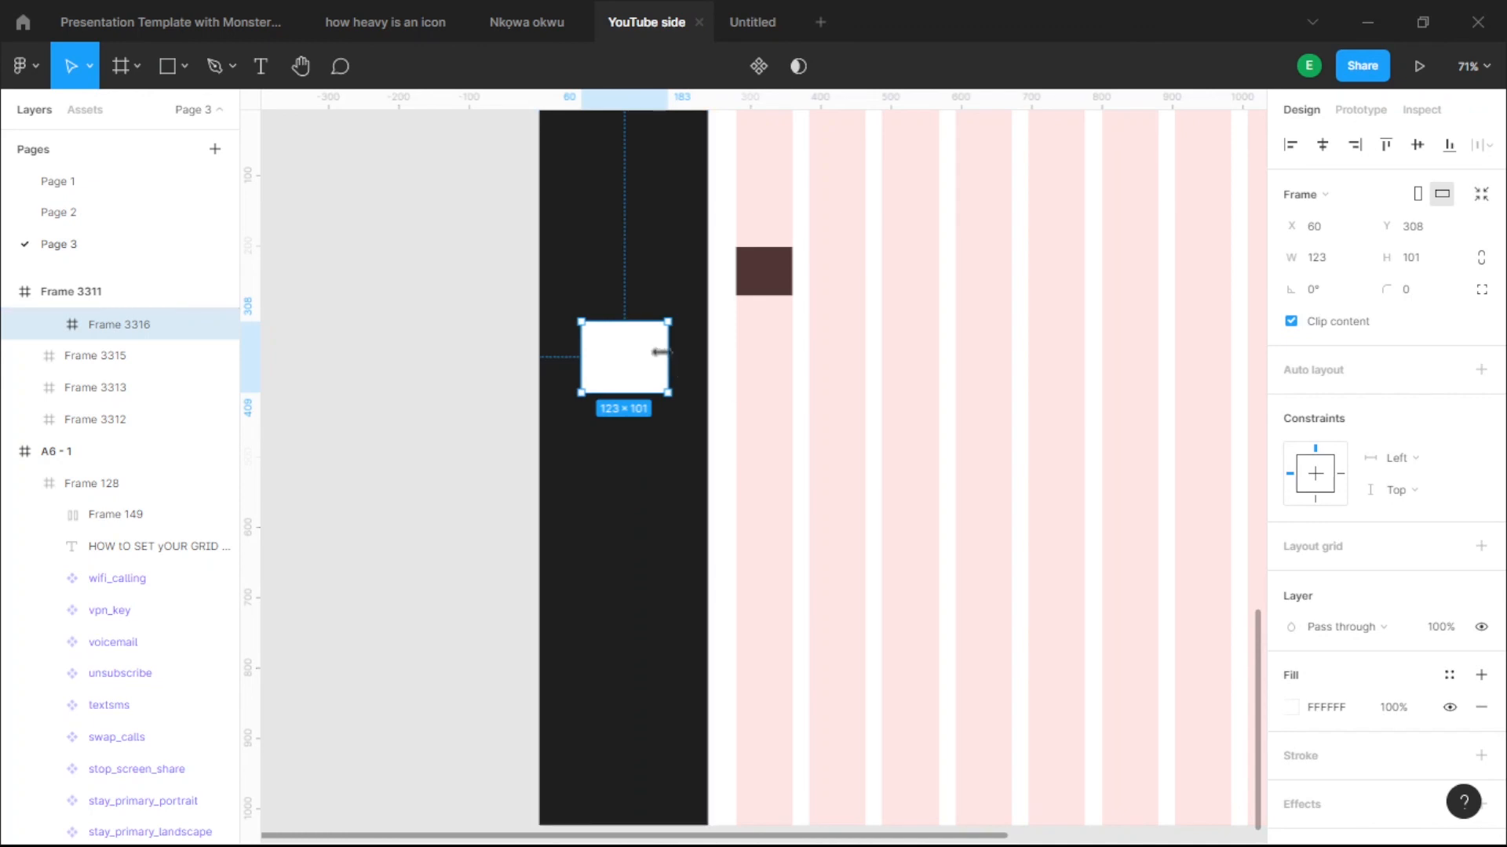
scroll(597, 348, "up", 5)
- Widen the white bar toward the sidebar edges, nudging it into place
left_click_drag(562, 360, 490, 381)
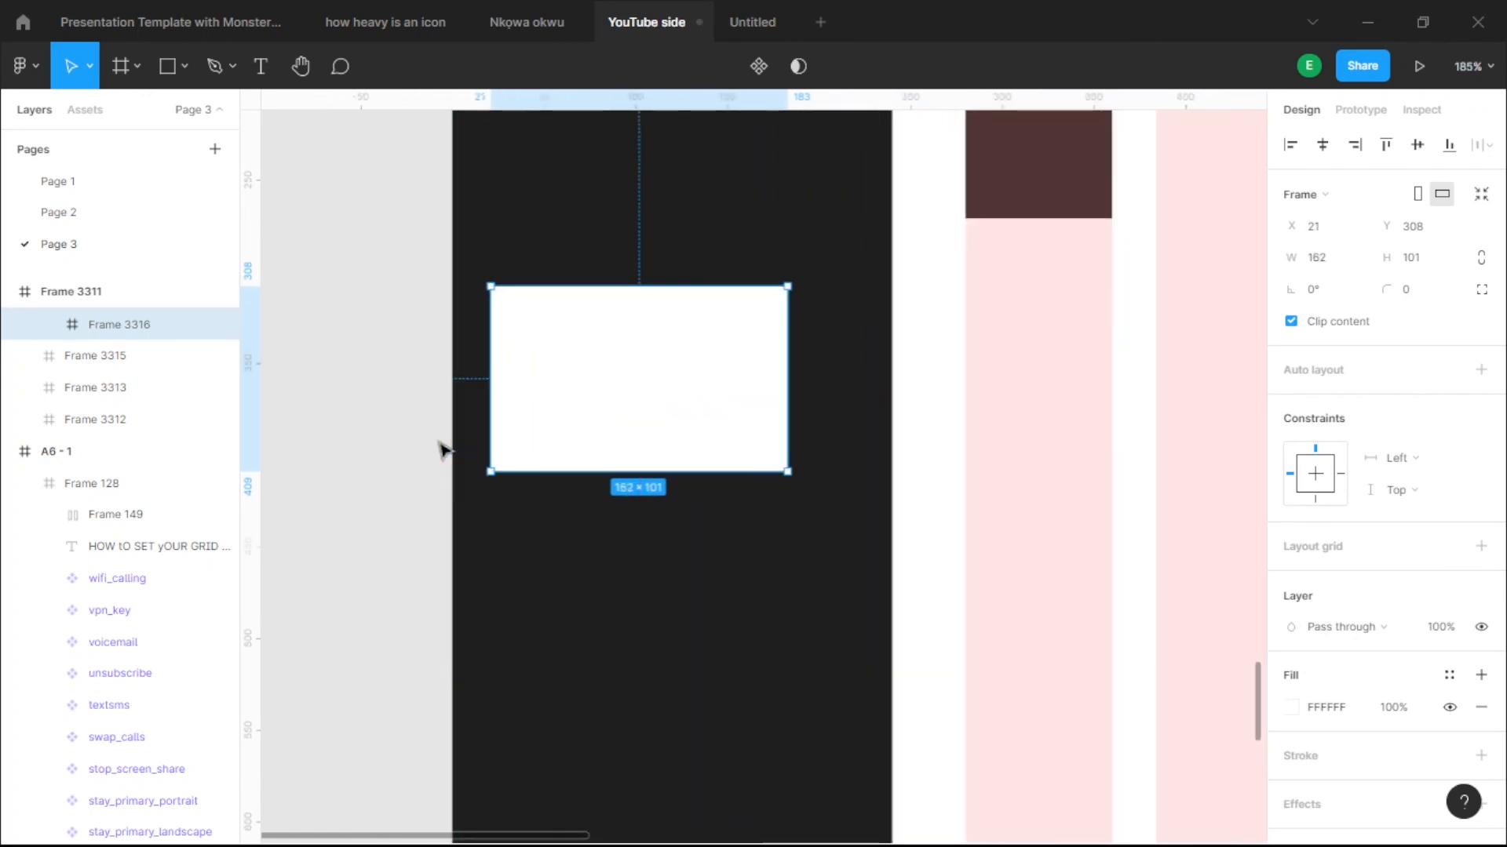
key("alt")
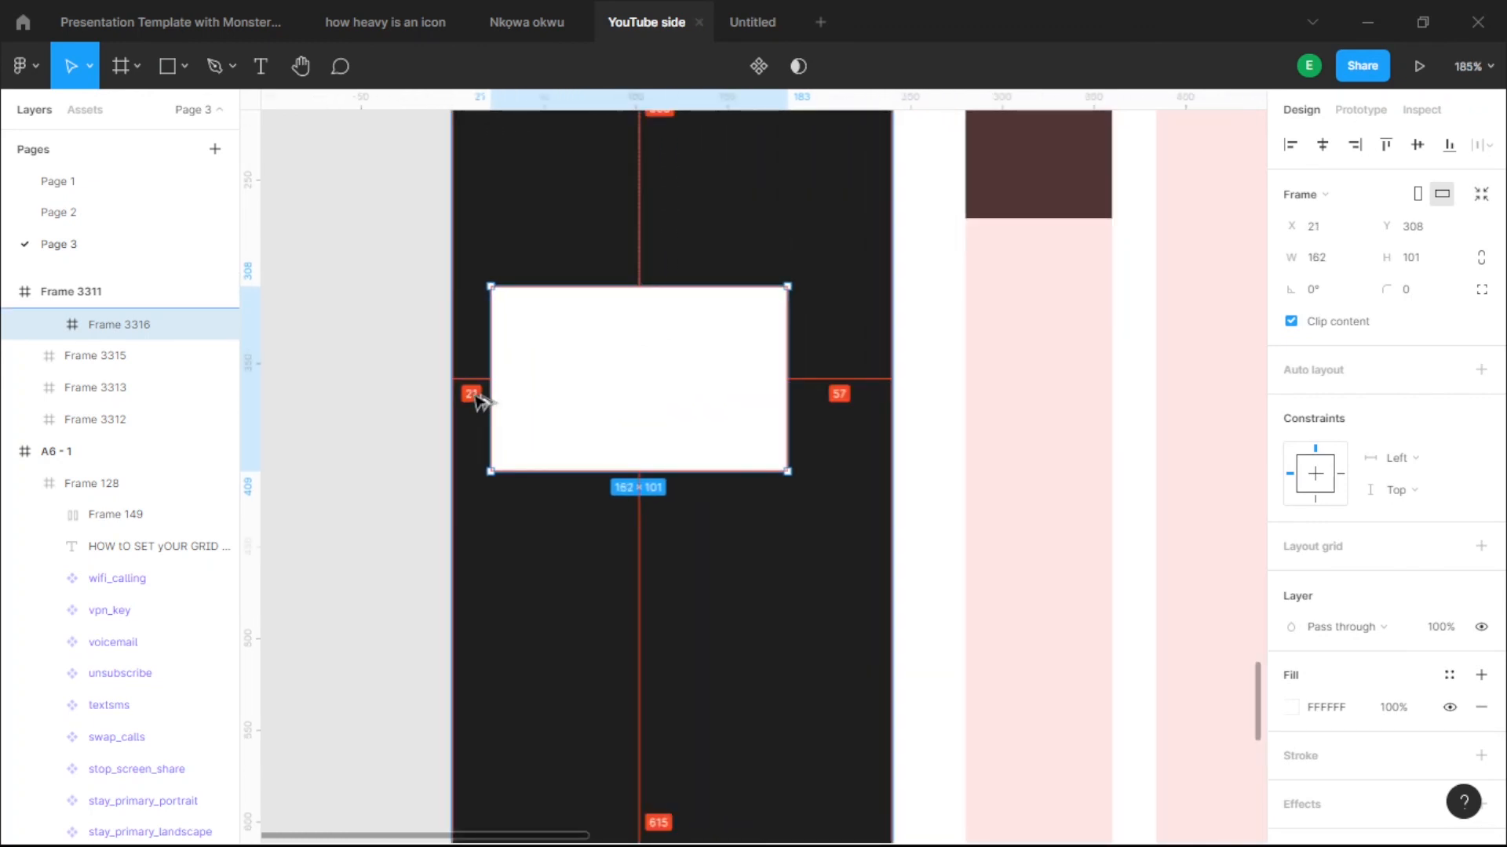
key("Right")
key("Right")
key("Right")
key("Right")
key("Left")
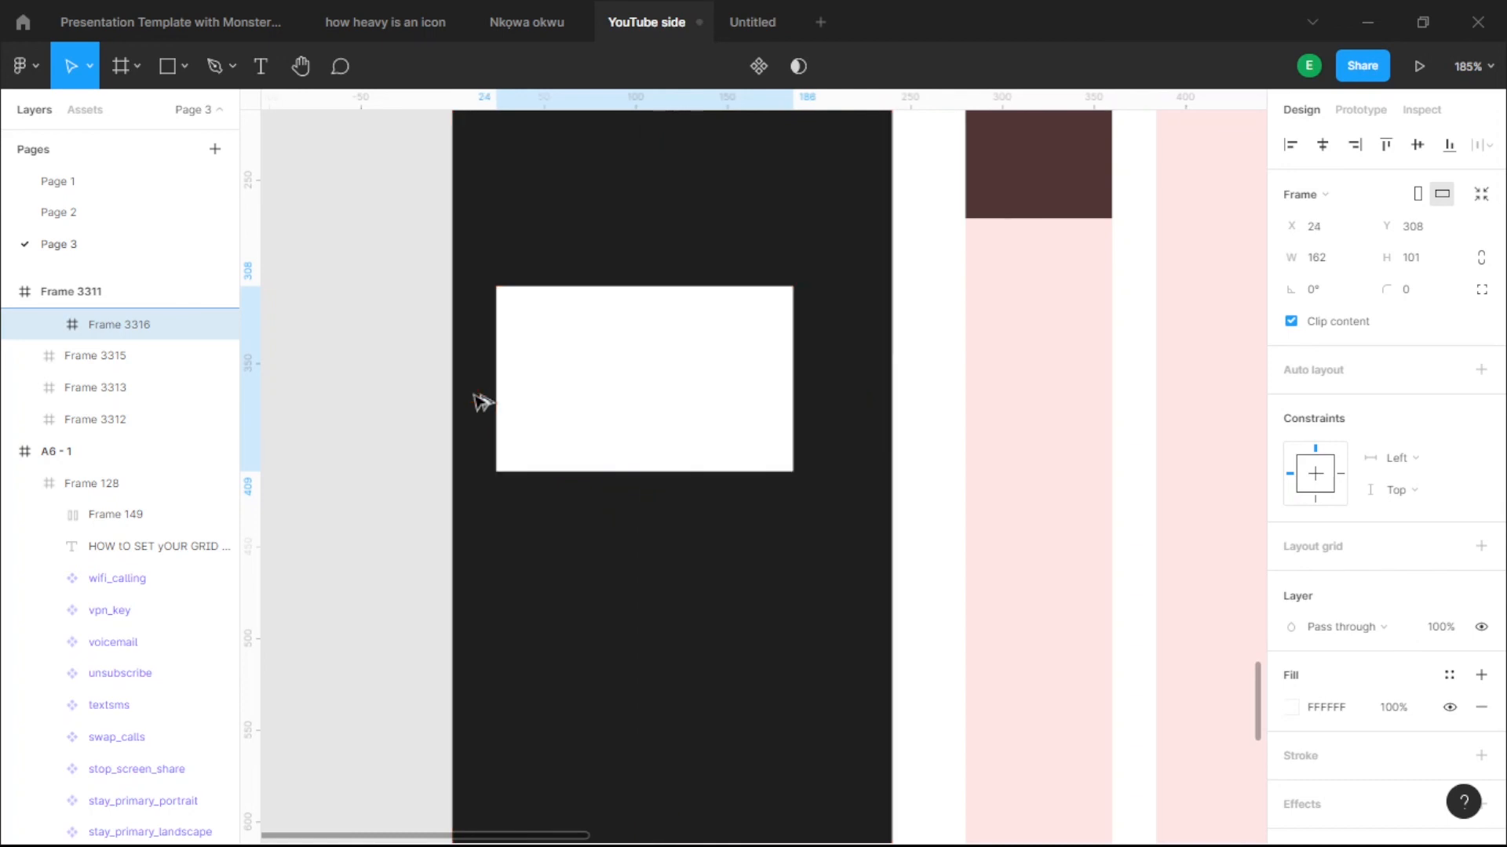
scroll(915, 363, "up", 3)
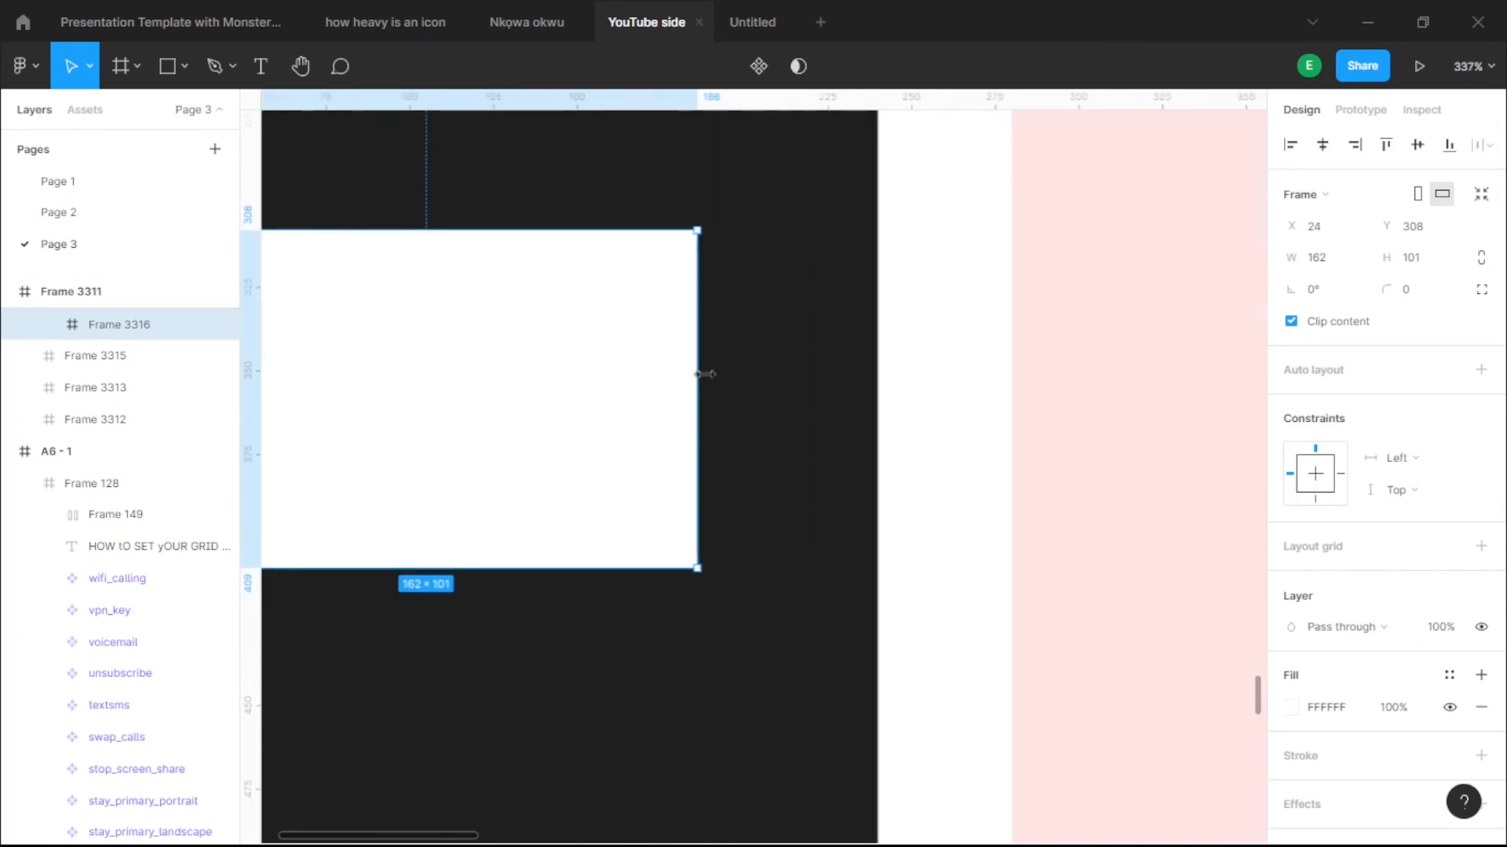
left_click_drag(704, 374, 784, 374)
key("alt")
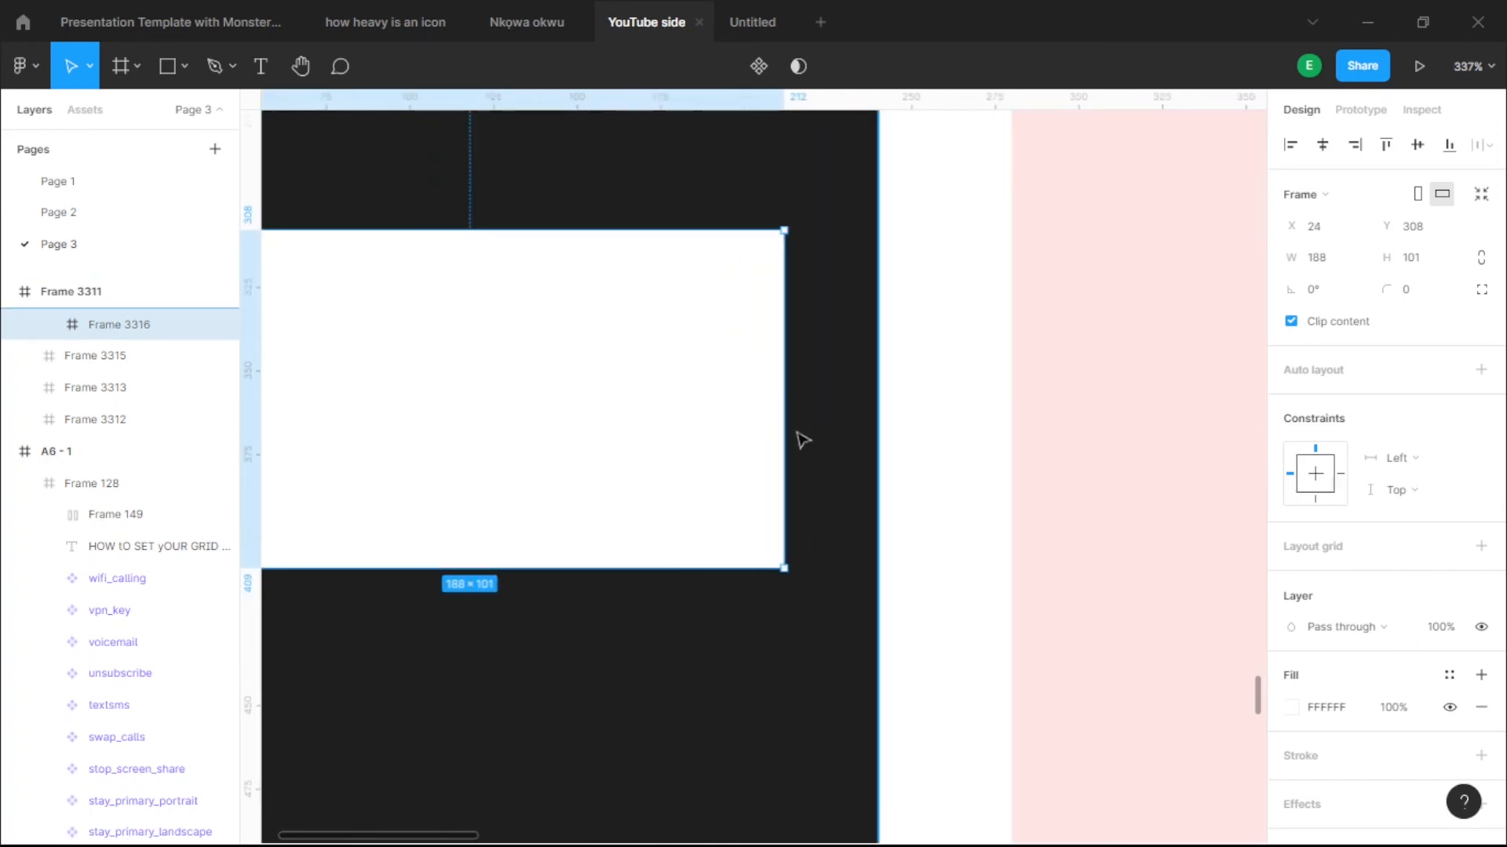
- Stretch the white bar to 192 px wide with a 24 px left margin
left_click_drag(783, 433, 761, 475)
scroll(800, 461, "up", 5)
key("alt")
key("alt")
scroll(878, 503, "down", 3)
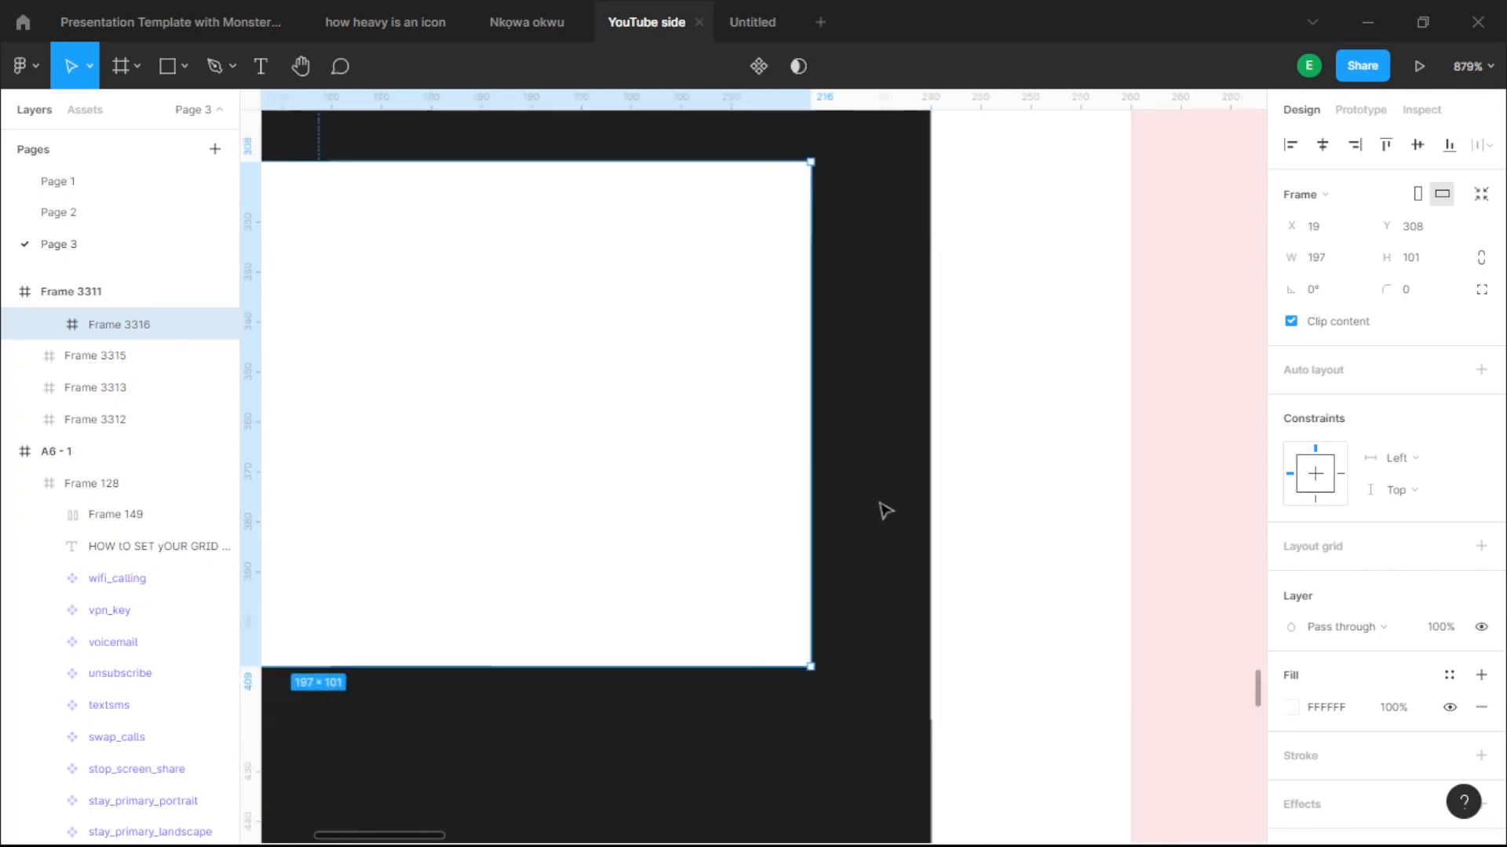
scroll(885, 511, "down", 2)
scroll(502, 510, "up", 5)
key("alt")
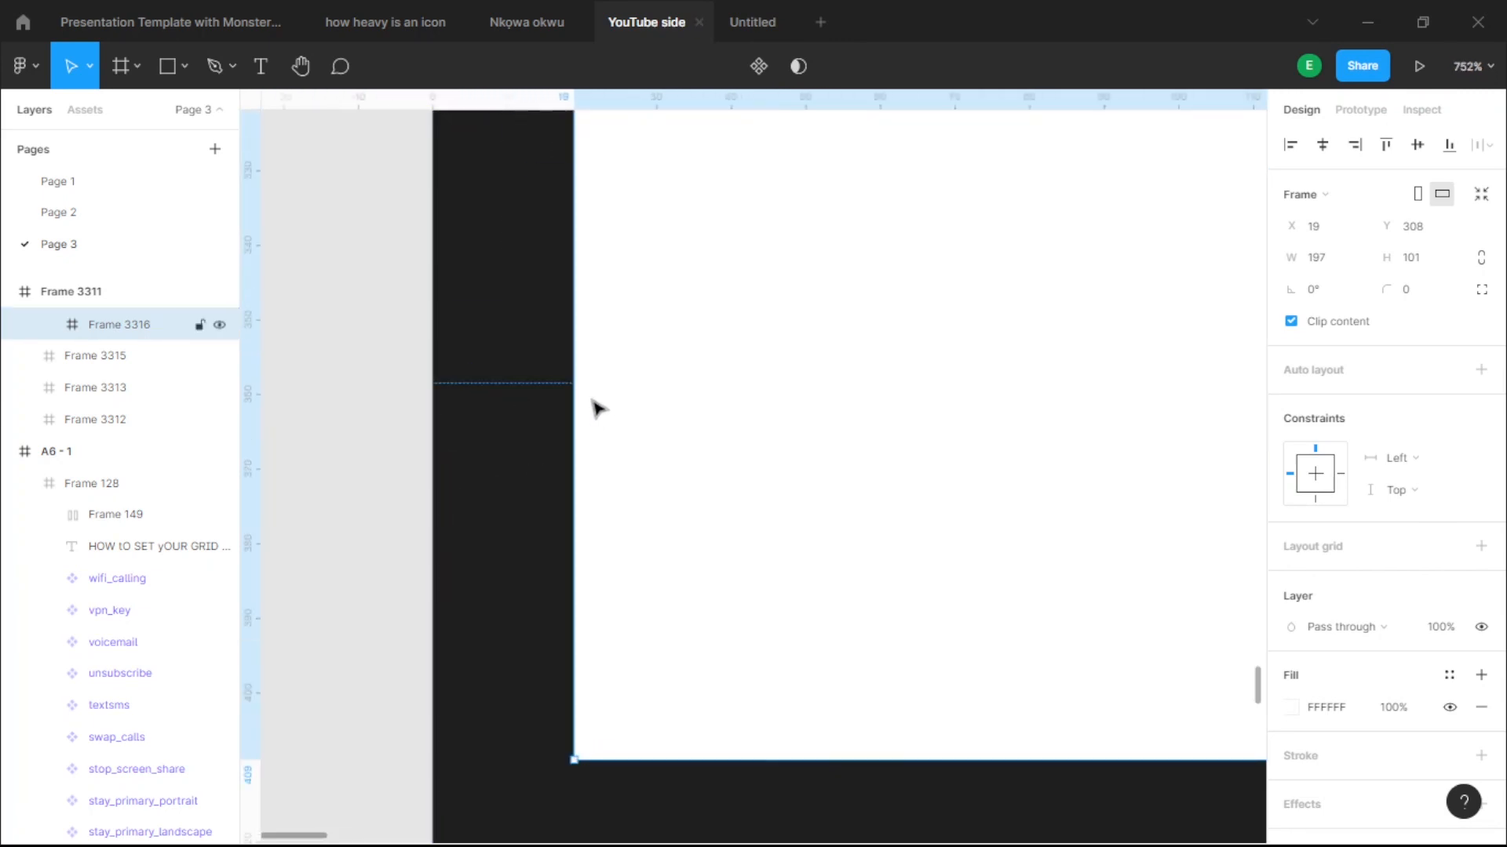
mouse_move(588, 418)
left_mouse_down()
mouse_move(626, 416)
mouse_move(611, 426)
left_mouse_up()
key("alt")
key("alt")
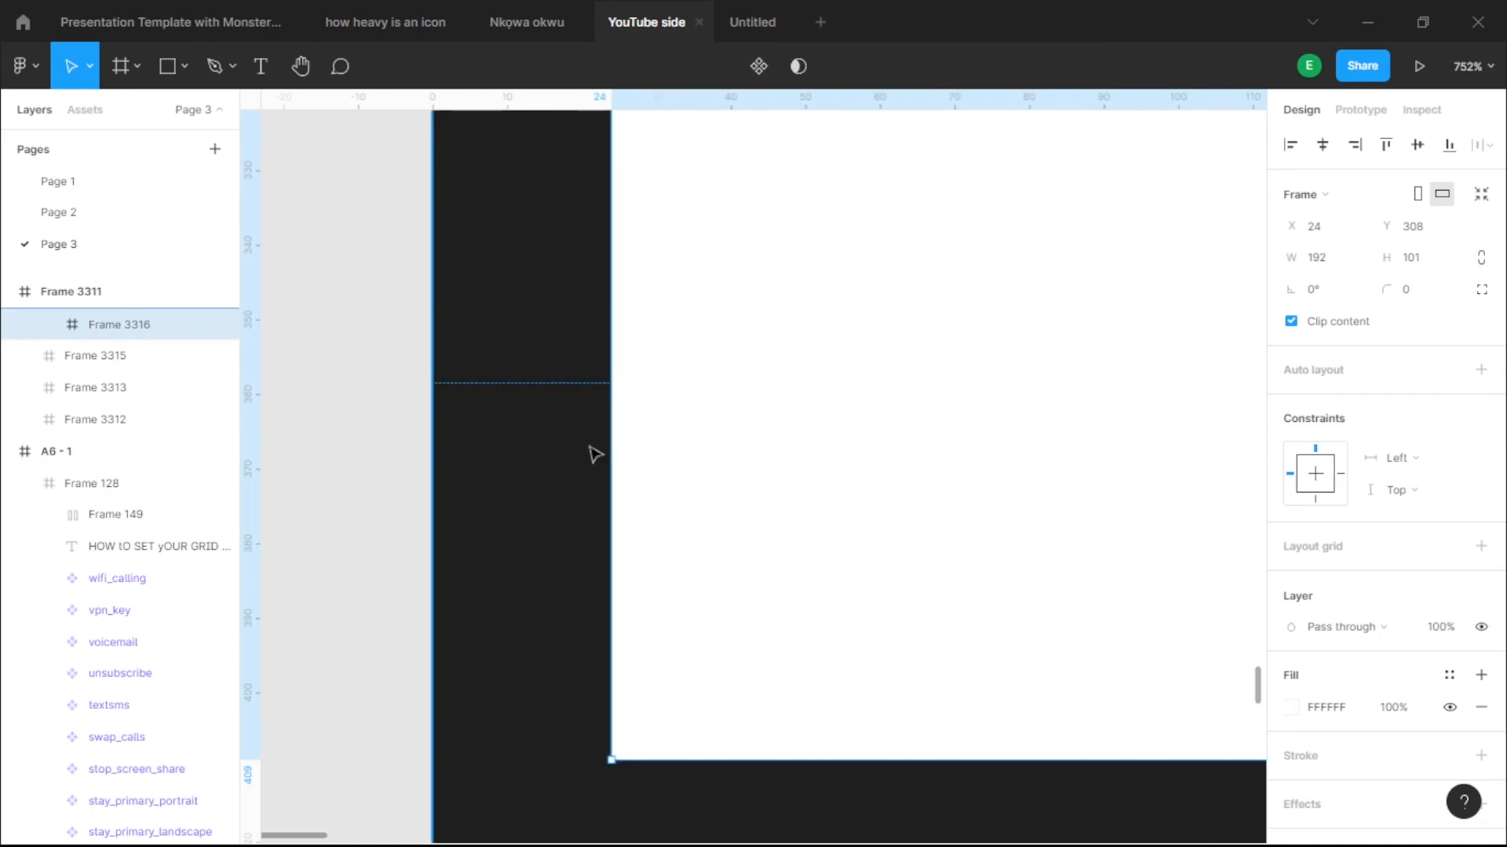
scroll(588, 444, "down", 5)
- Shorten the white bar to 42 px tall and duplicate it
left_click(566, 471)
left_click(693, 468)
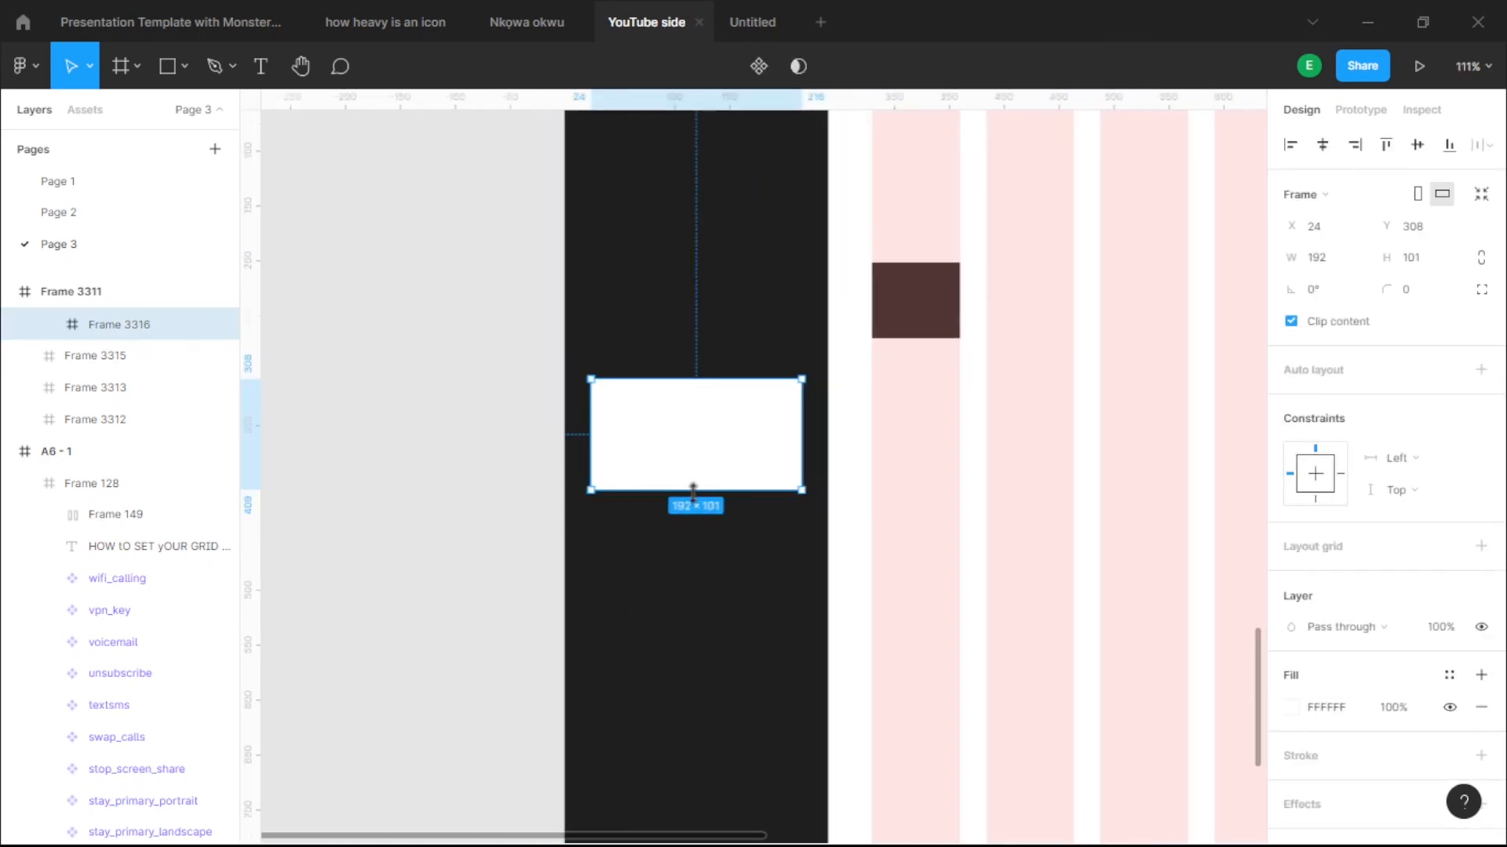
mouse_move(705, 432)
left_mouse_down()
mouse_move(704, 417)
mouse_move(716, 447)
left_mouse_up()
scroll(706, 419, "down", 3)
key("ctrl+d")
- Wrap both white bars in a vertical auto layout and duplicate the lower one to make eight
left_click(710, 413, "shift")
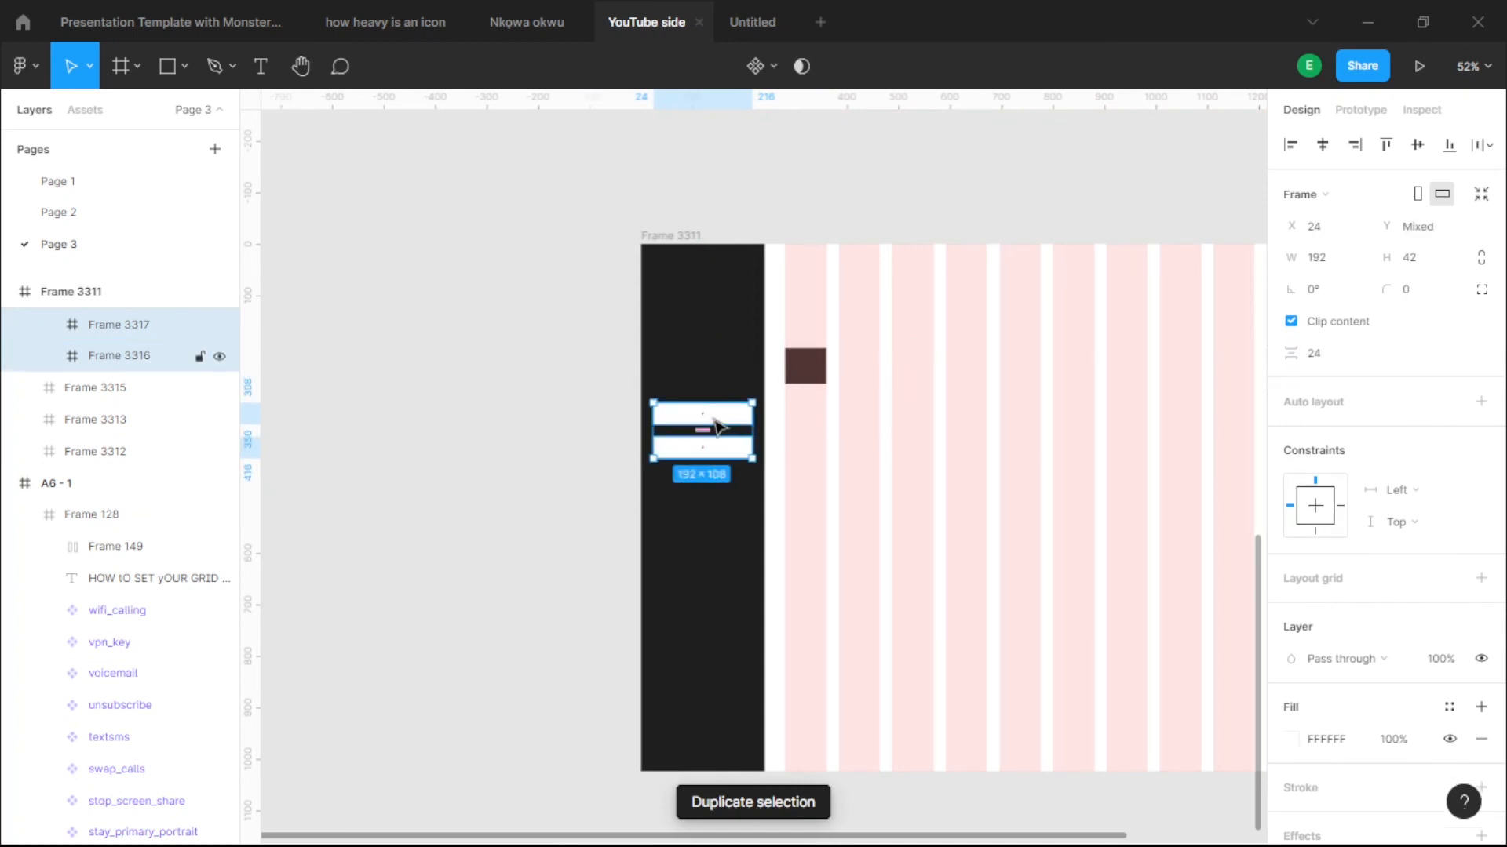
key("shift+a")
left_click(724, 453)
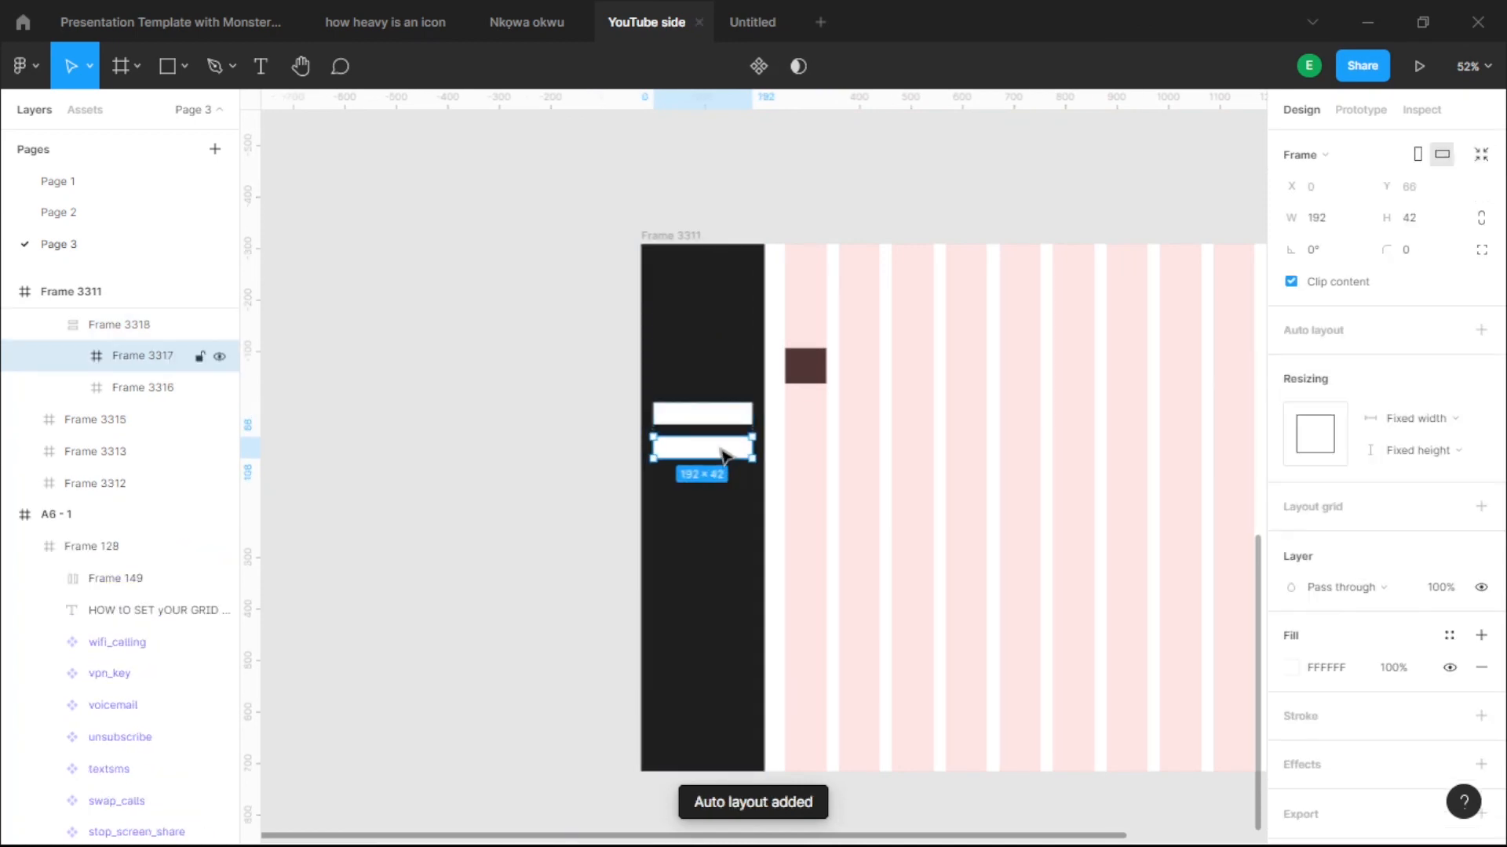
key("ctrl+d")
key("ctrl+d")
key("ctrl+d")
key("ctrl+d")
key("ctrl+d")
key("ctrl+d")
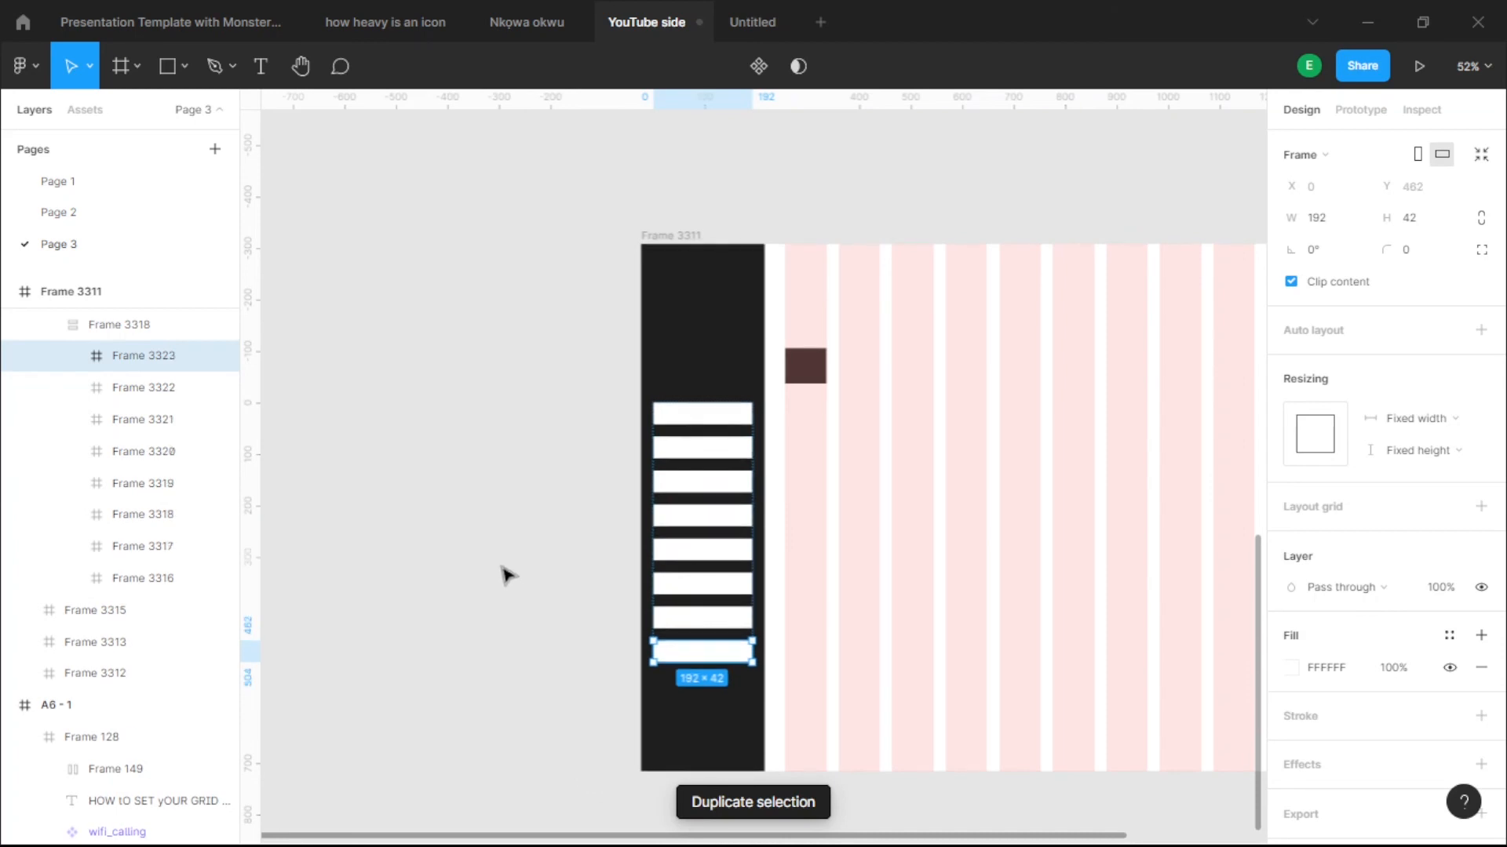
left_click(510, 510)
scroll(520, 430, "down", 1)
scroll(520, 430, "down", 3)
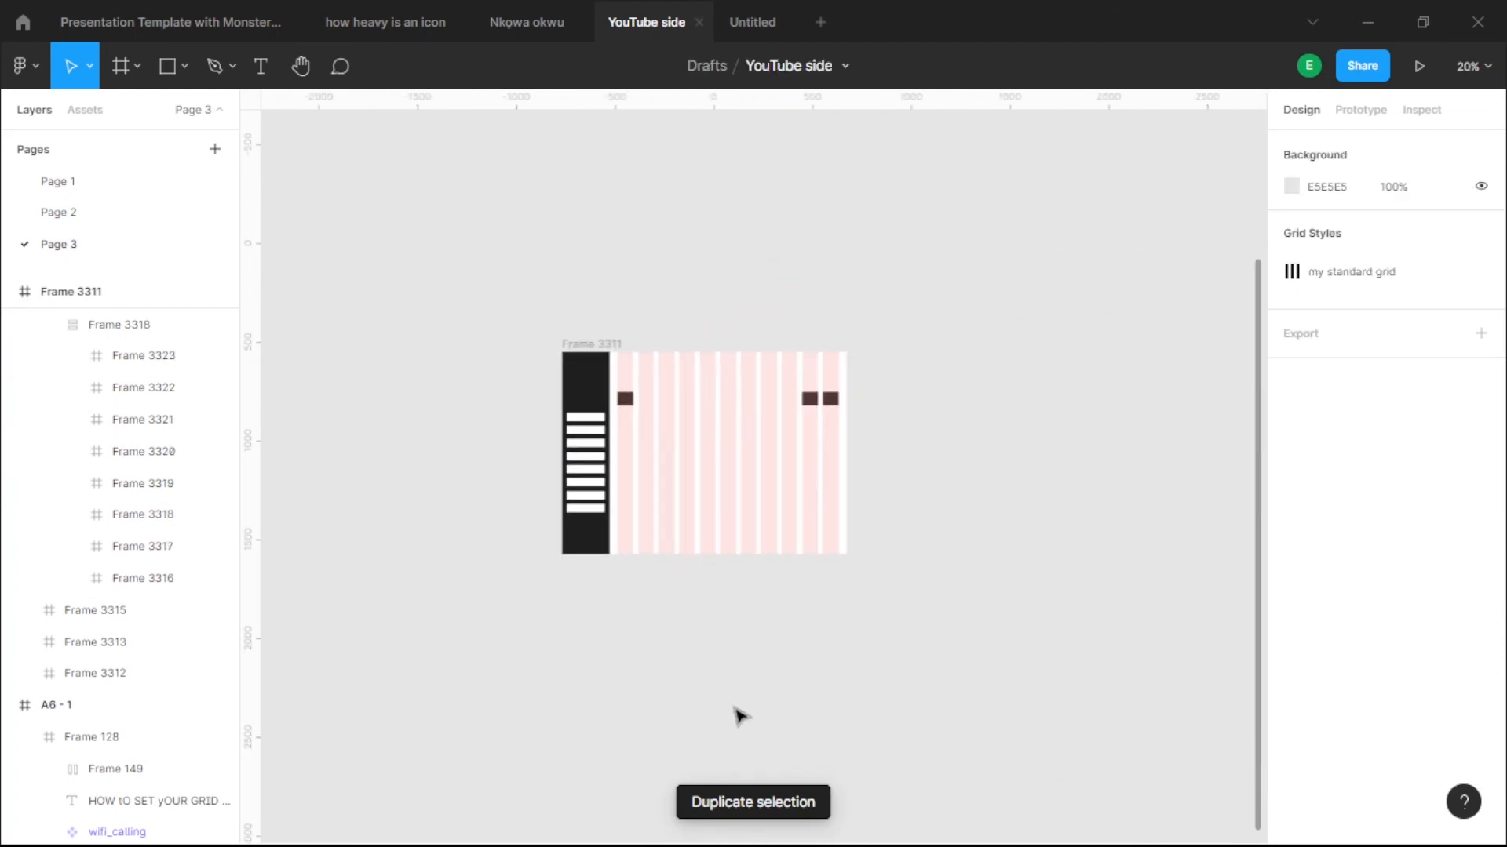
scroll(635, 507, "up", 2)
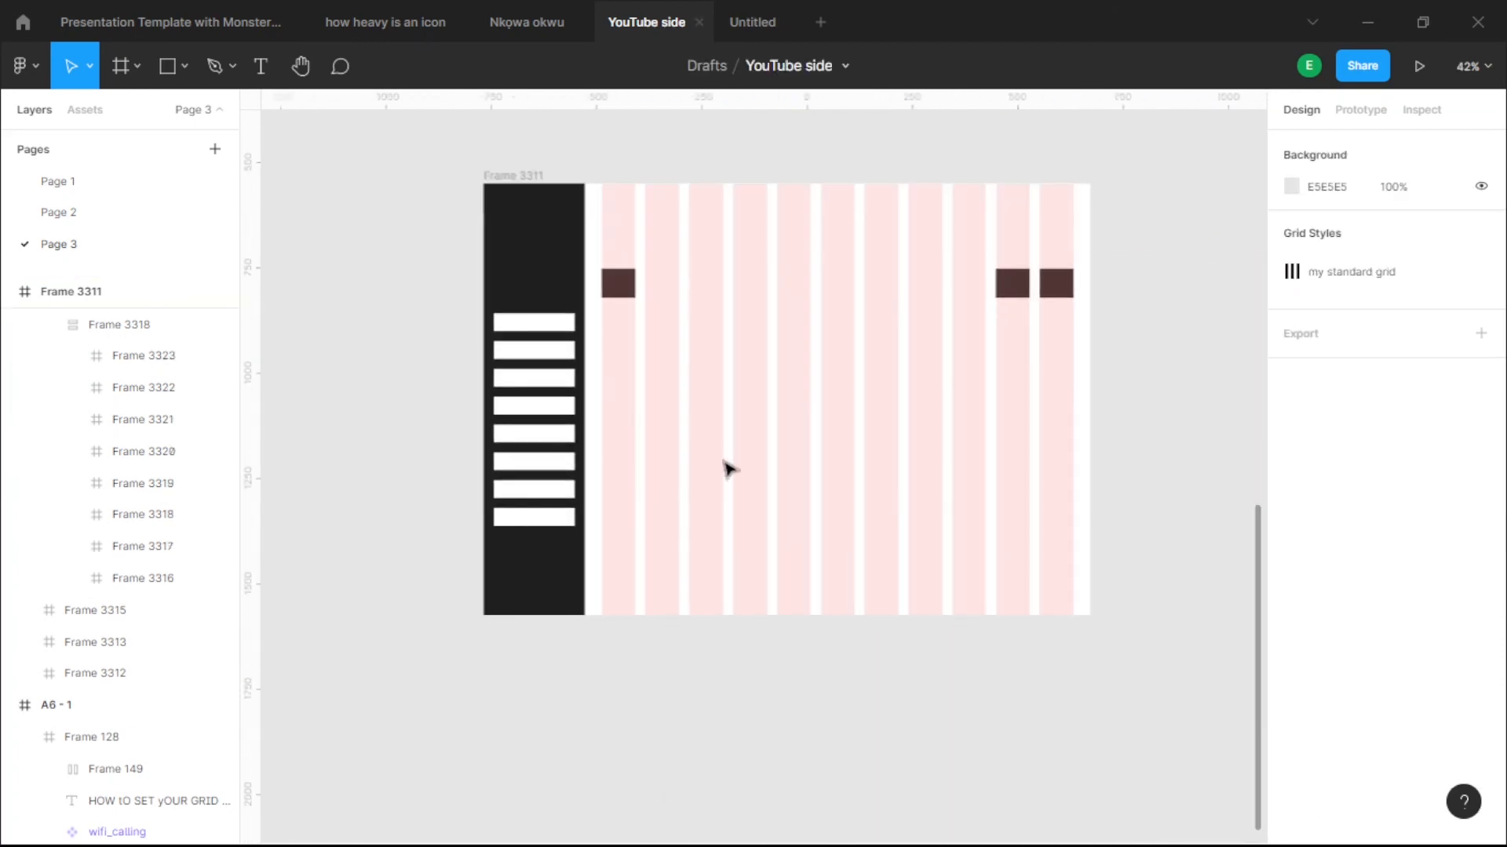
scroll(790, 498, "up", 6)
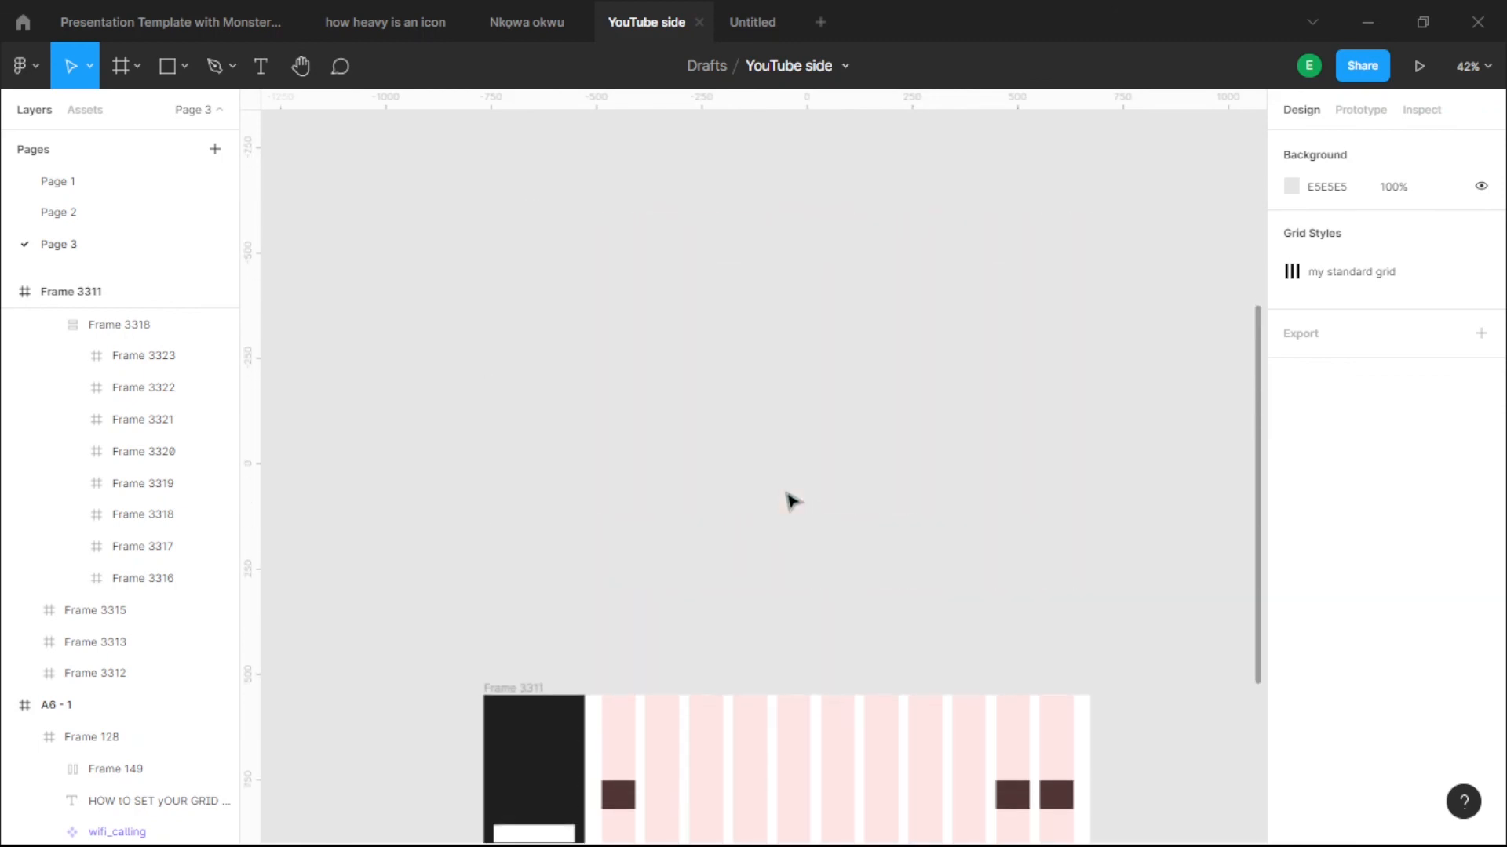
scroll(790, 498, "down", 4)
scroll(790, 498, "down", 1)
scroll(790, 498, "down", 5)
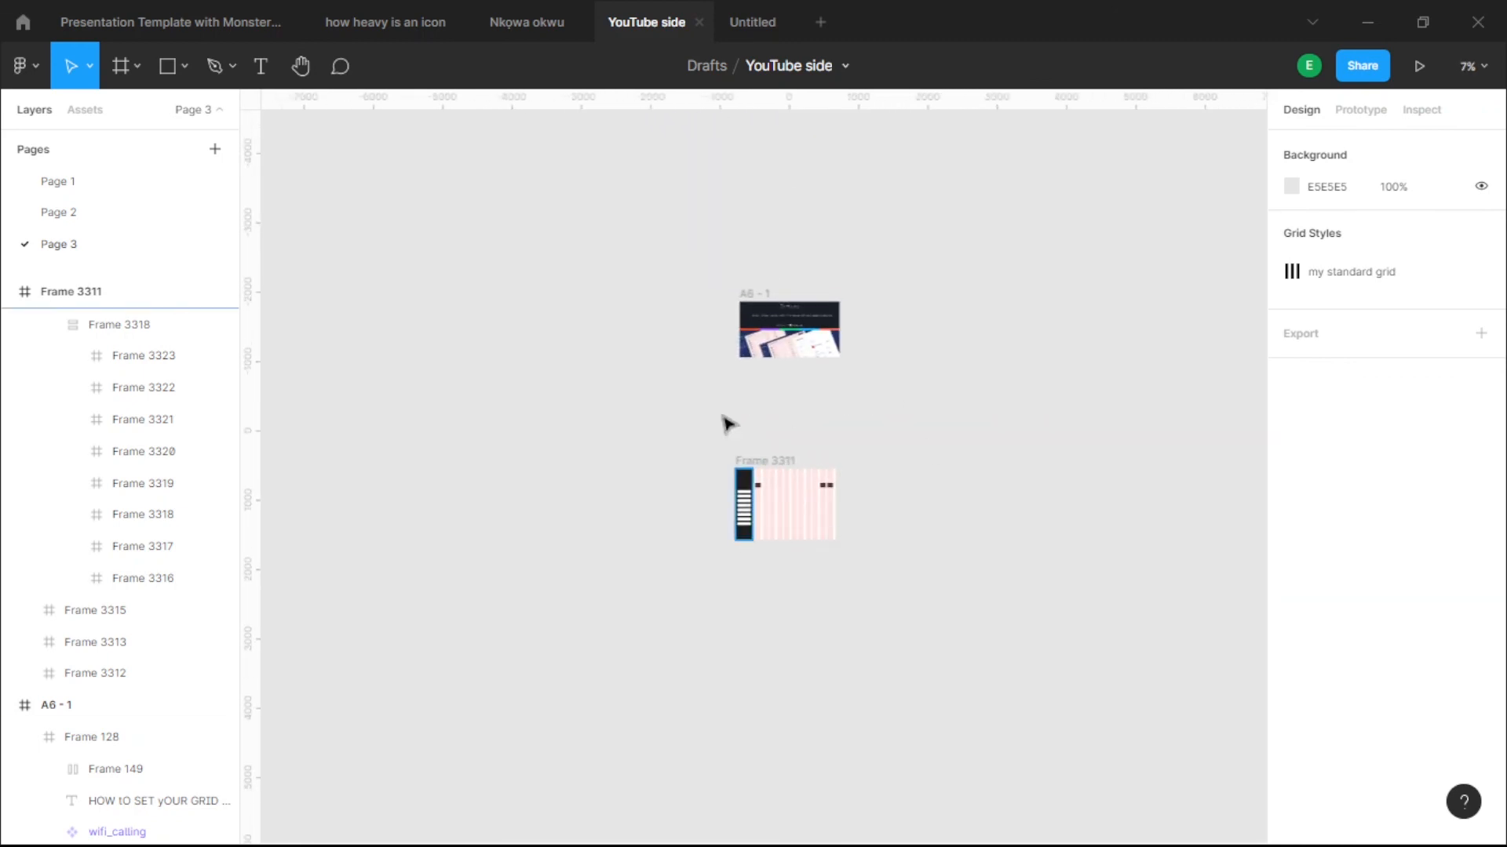
scroll(756, 557, "up", 2)
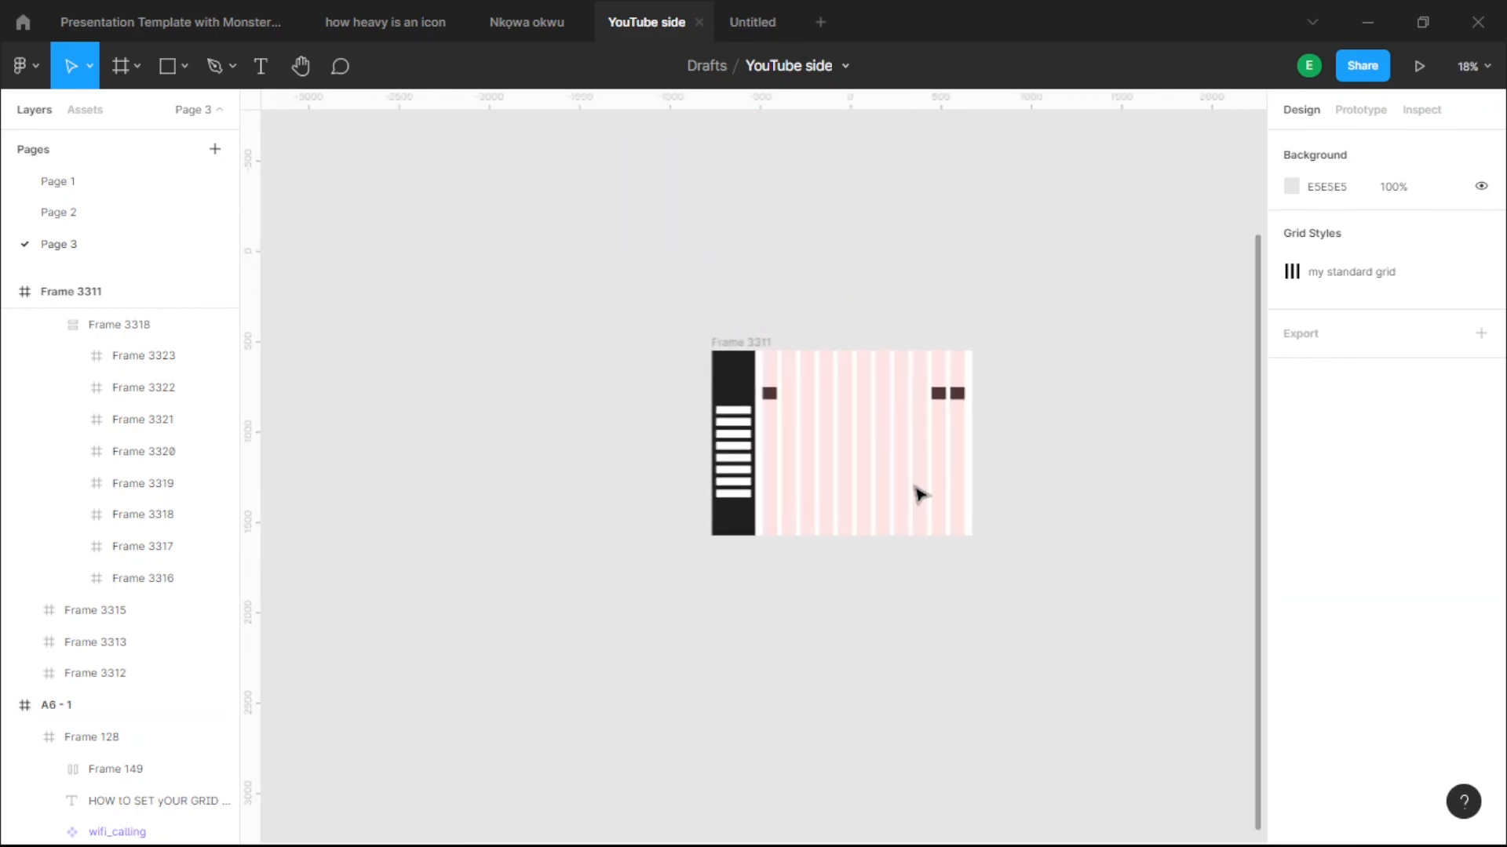
scroll(868, 521, "up", 3)
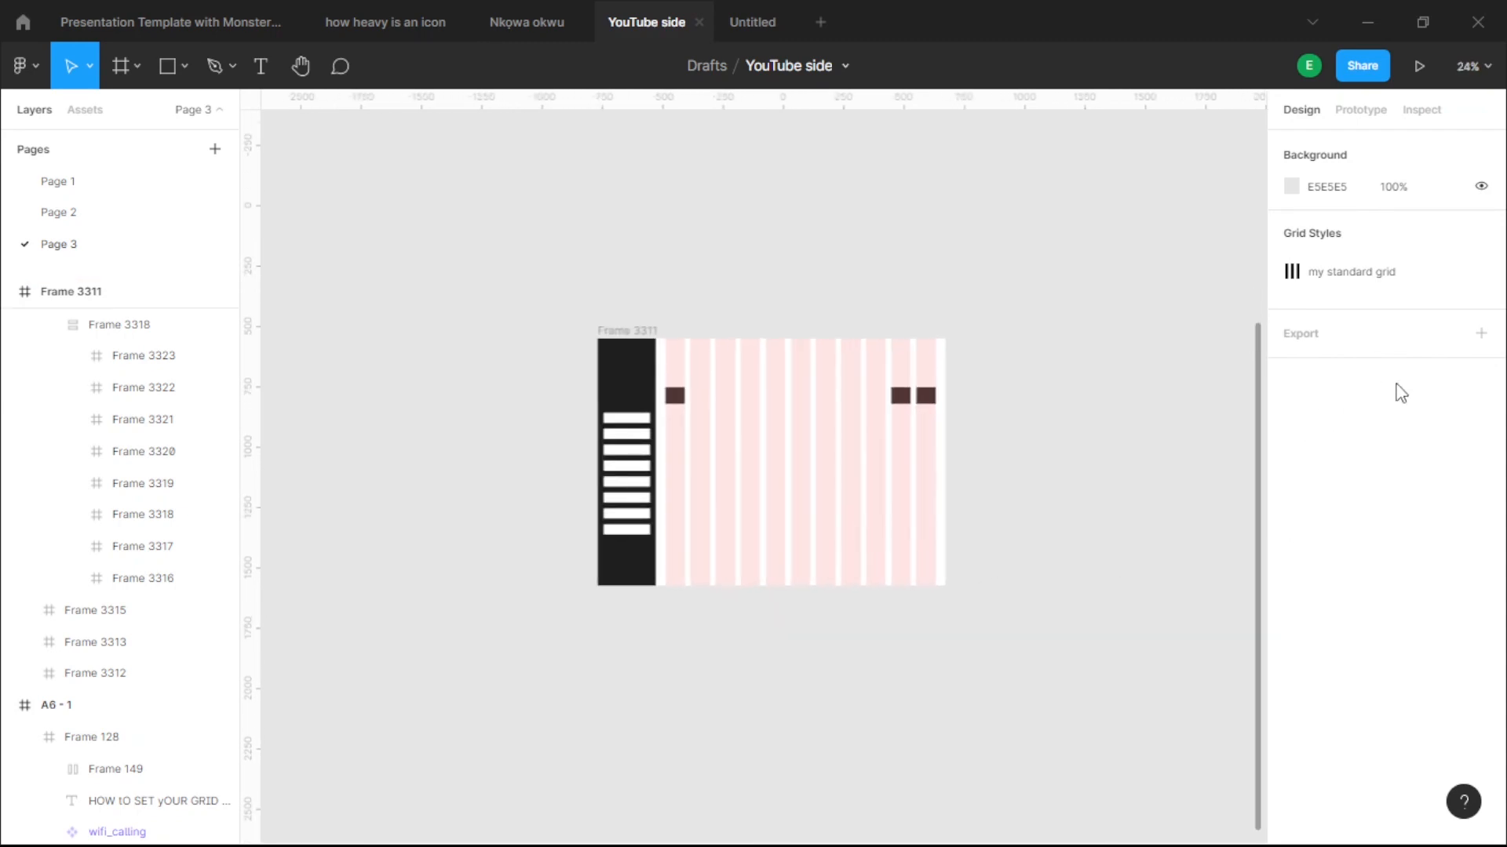